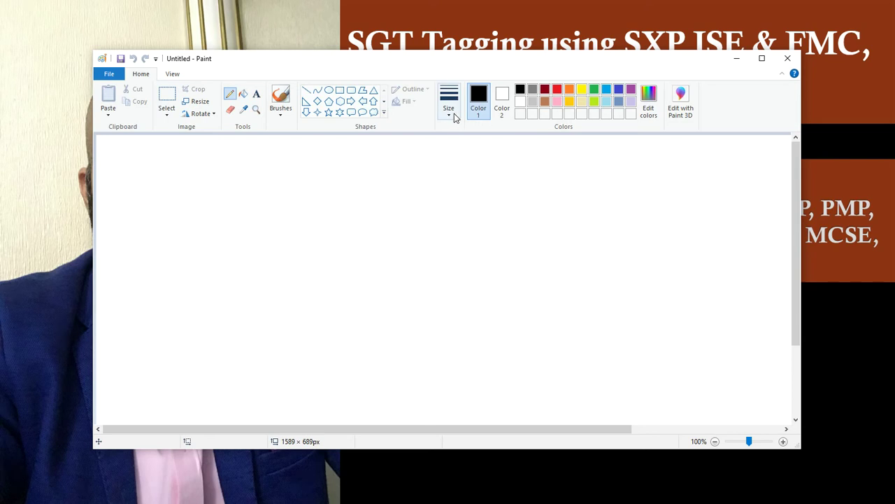
# - Set the Paint line thickness to the second-thinnest width from the Size list
pyautogui.click(453, 112)
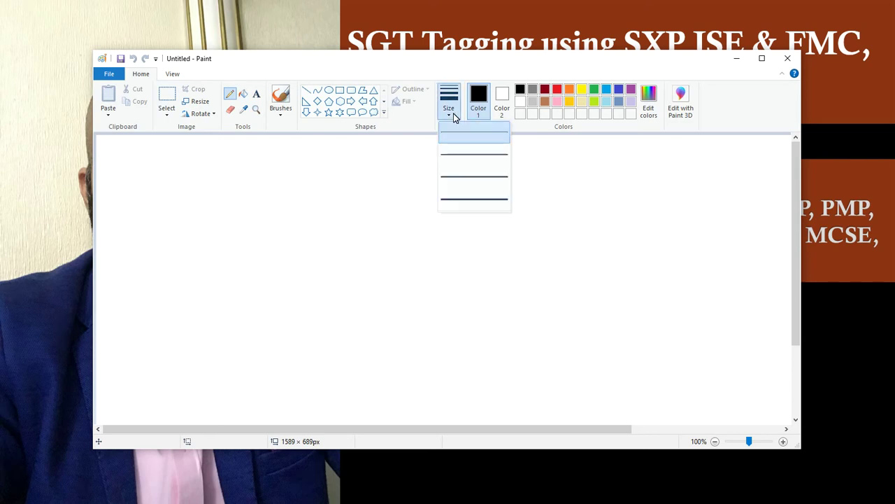
pyautogui.click(455, 156)
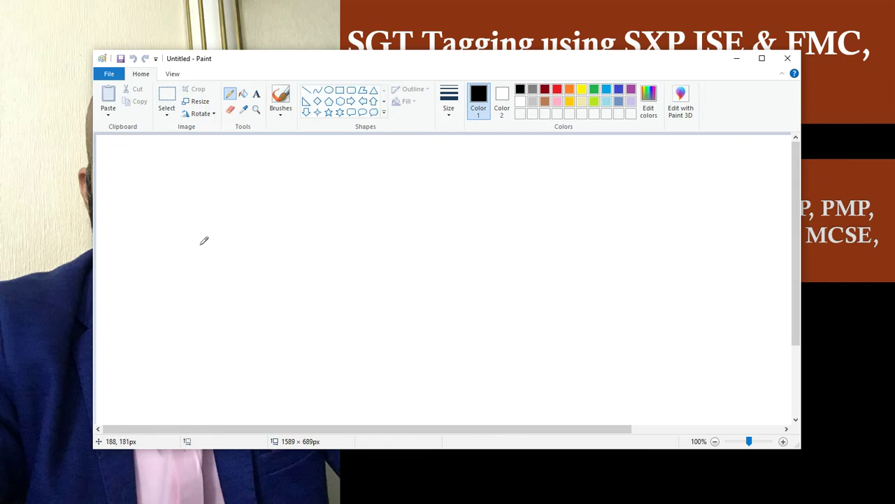
# - Sketch the SW switch box with three links down to three device boxes
pyautogui.moveTo(198, 238)
pyautogui.mouseDown()
pyautogui.moveTo(257, 239)
pyautogui.moveTo(154, 264)
pyautogui.moveTo(198, 238)
pyautogui.moveTo(190, 254)
pyautogui.moveTo(218, 250)
pyautogui.mouseUp()
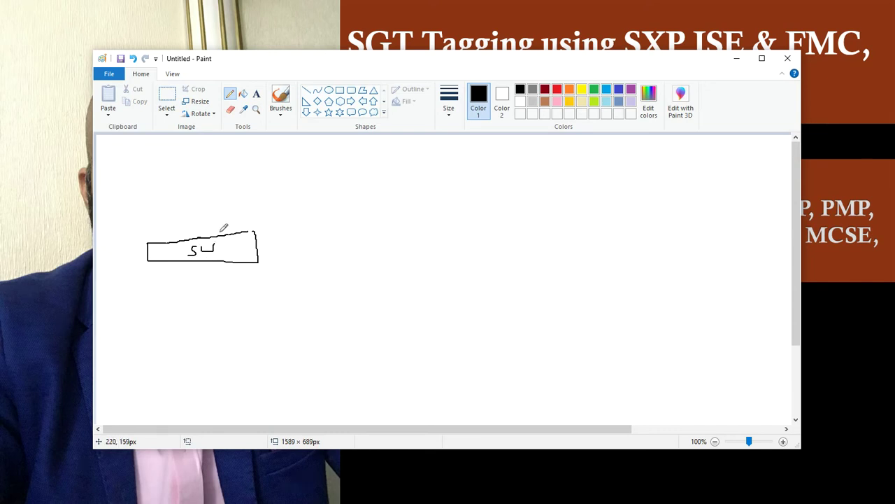
pyautogui.moveTo(173, 264)
pyautogui.mouseDown()
pyautogui.moveTo(155, 310)
pyautogui.moveTo(143, 303)
pyautogui.moveTo(169, 303)
pyautogui.mouseUp()
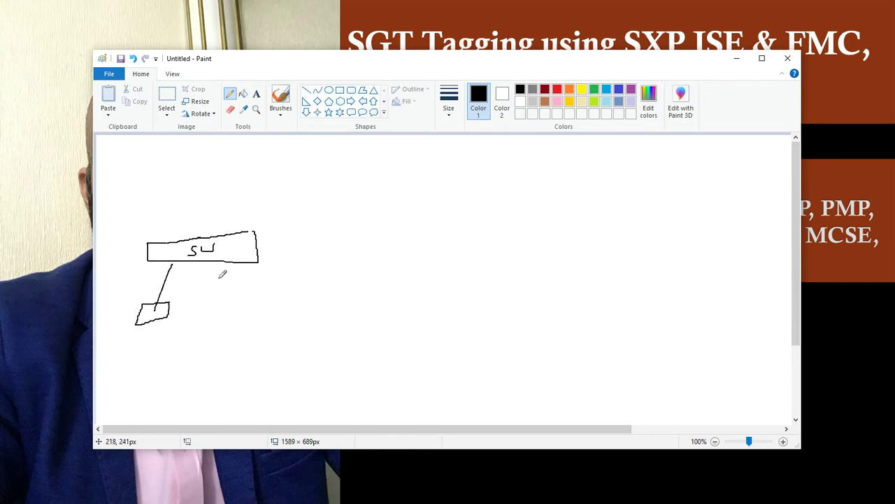
pyautogui.moveTo(219, 265)
pyautogui.mouseDown()
pyautogui.moveTo(215, 321)
pyautogui.moveTo(201, 306)
pyautogui.moveTo(238, 314)
pyautogui.moveTo(233, 302)
pyautogui.mouseUp()
pyautogui.moveTo(249, 265)
pyautogui.mouseDown()
pyautogui.moveTo(277, 308)
pyautogui.moveTo(260, 320)
pyautogui.moveTo(275, 314)
pyautogui.moveTo(275, 326)
pyautogui.mouseUp()
pyautogui.moveTo(210, 329); pyautogui.dragTo(221, 337)
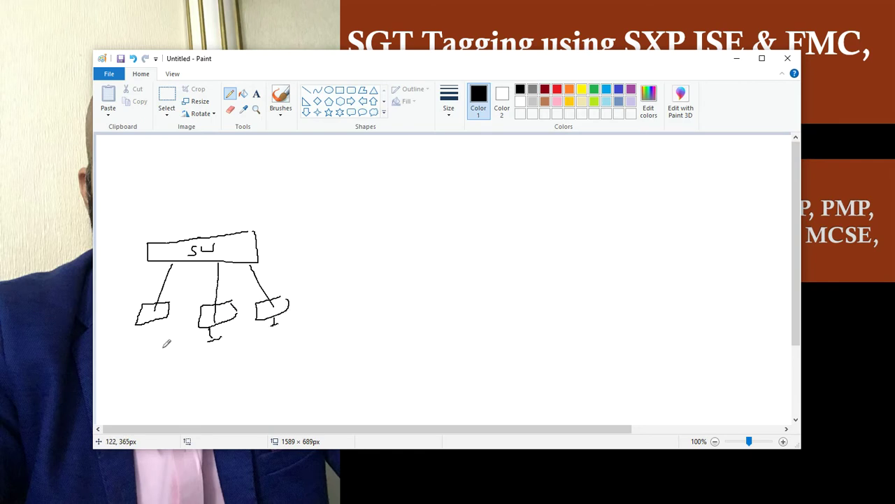
pyautogui.moveTo(153, 324)
pyautogui.mouseDown()
pyautogui.moveTo(154, 338)
pyautogui.moveTo(164, 336)
pyautogui.mouseUp()
# - Label the devices 192.168.3, 4 and 5, circle the first two, and draw a line up
pyautogui.moveTo(123, 385)
pyautogui.mouseDown()
pyautogui.moveTo(134, 376)
pyautogui.moveTo(135, 385)
pyautogui.moveTo(154, 387)
pyautogui.moveTo(194, 368)
pyautogui.moveTo(198, 377)
pyautogui.mouseUp()
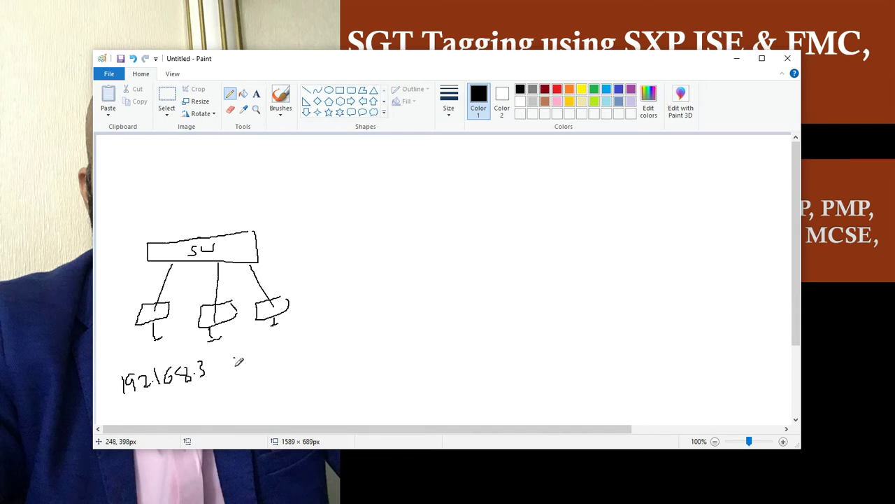
pyautogui.moveTo(237, 353); pyautogui.dragTo(243, 363)
pyautogui.moveTo(295, 344); pyautogui.dragTo(288, 361)
pyautogui.moveTo(225, 288)
pyautogui.mouseDown()
pyautogui.moveTo(158, 293)
pyautogui.moveTo(151, 302)
pyautogui.moveTo(138, 296)
pyautogui.moveTo(148, 332)
pyautogui.moveTo(227, 329)
pyautogui.moveTo(194, 327)
pyautogui.moveTo(203, 336)
pyautogui.moveTo(252, 317)
pyautogui.moveTo(231, 290)
pyautogui.mouseUp()
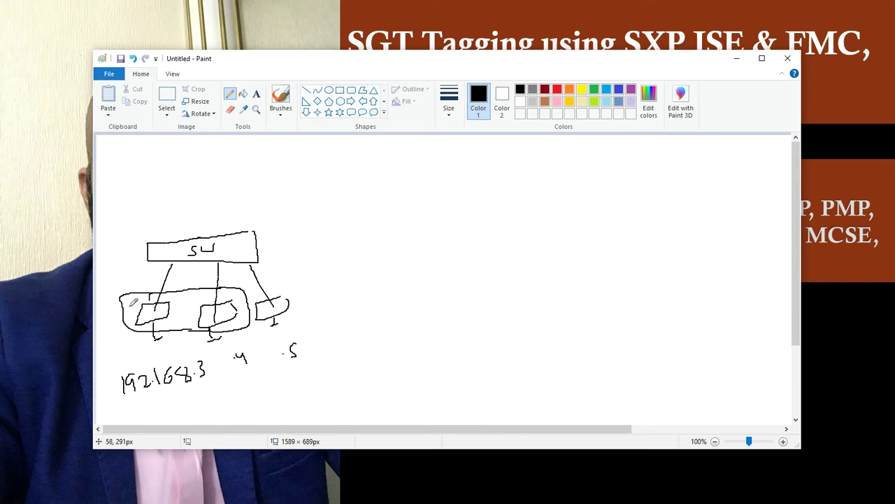
pyautogui.moveTo(131, 298); pyautogui.dragTo(140, 233)
# - Add a boxed 5 above the group, a 6 beside the third device, and a curved connector
pyautogui.moveTo(158, 186)
pyautogui.mouseDown()
pyautogui.moveTo(147, 199)
pyautogui.moveTo(165, 184)
pyautogui.mouseUp()
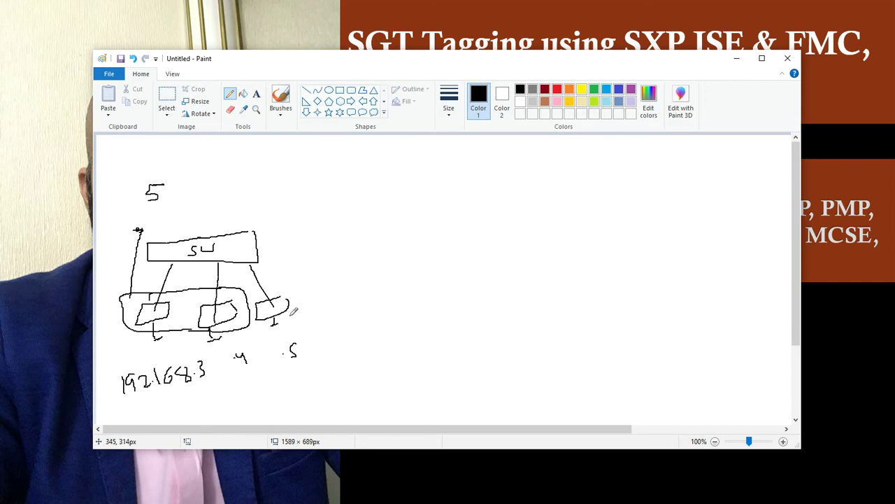
pyautogui.moveTo(287, 302); pyautogui.dragTo(298, 301)
pyautogui.moveTo(321, 268); pyautogui.dragTo(319, 281)
pyautogui.moveTo(168, 177)
pyautogui.mouseDown()
pyautogui.moveTo(151, 177)
pyautogui.moveTo(151, 204)
pyautogui.moveTo(167, 196)
pyautogui.moveTo(151, 205)
pyautogui.mouseUp()
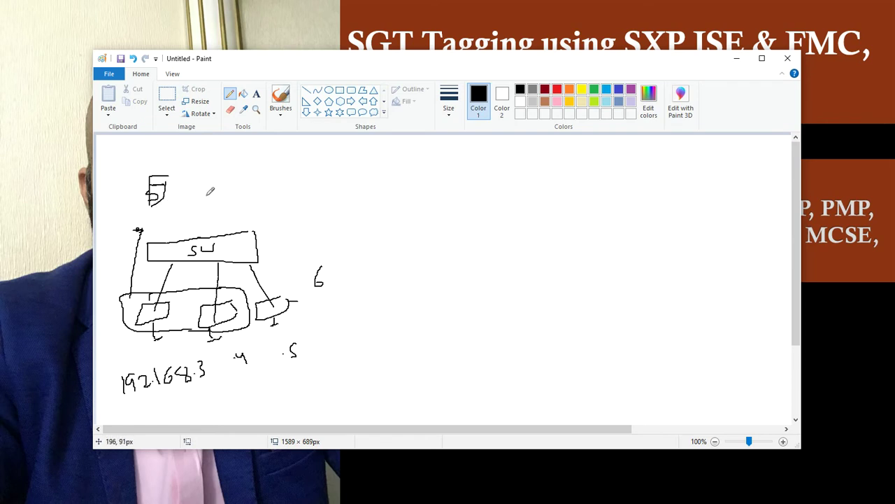
pyautogui.moveTo(165, 193); pyautogui.dragTo(293, 234)
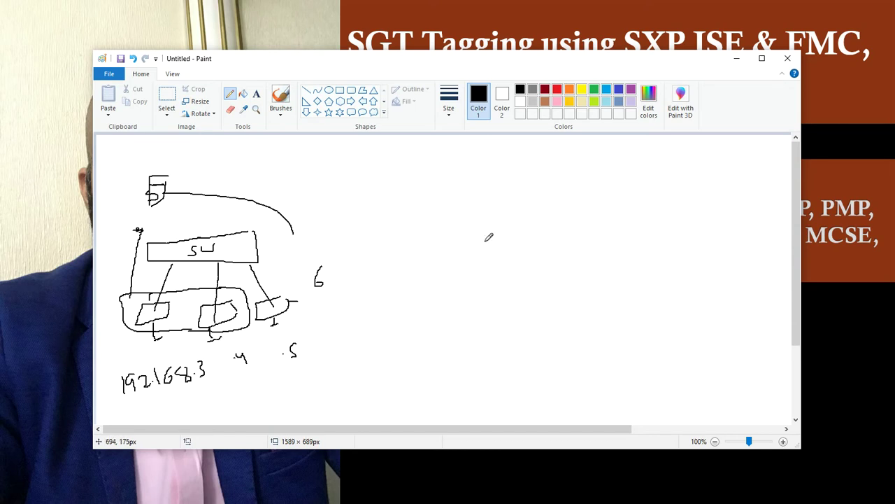
# - Sketch a device box on a stand linked to a tall box, plus small marks mid-canvas and in SW
pyautogui.moveTo(484, 234)
pyautogui.mouseDown()
pyautogui.moveTo(443, 273)
pyautogui.moveTo(487, 241)
pyautogui.mouseUp()
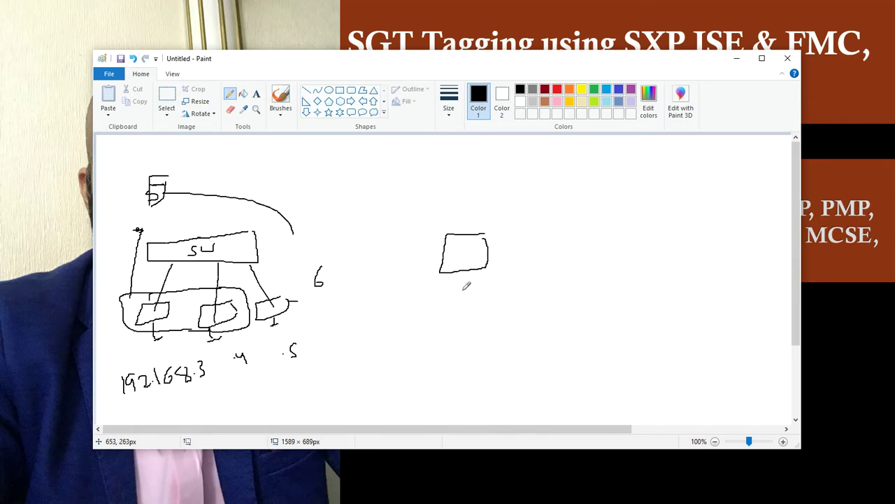
pyautogui.moveTo(465, 273)
pyautogui.mouseDown()
pyautogui.moveTo(459, 299)
pyautogui.moveTo(471, 294)
pyautogui.mouseUp()
pyautogui.moveTo(491, 265)
pyautogui.mouseDown()
pyautogui.moveTo(550, 242)
pyautogui.moveTo(566, 259)
pyautogui.moveTo(613, 245)
pyautogui.moveTo(582, 273)
pyautogui.mouseUp()
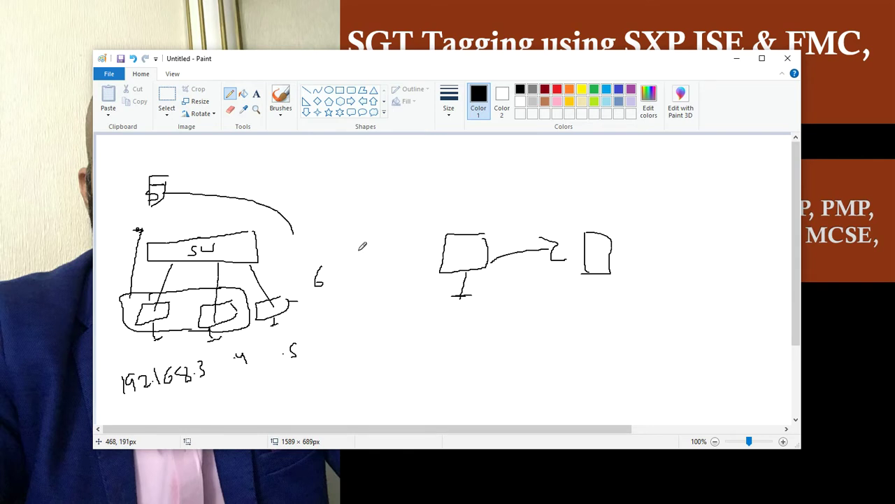
pyautogui.moveTo(363, 237)
pyautogui.mouseDown()
pyautogui.moveTo(362, 256)
pyautogui.moveTo(370, 251)
pyautogui.moveTo(363, 252)
pyautogui.mouseUp()
pyautogui.moveTo(245, 226)
pyautogui.mouseDown()
pyautogui.moveTo(232, 245)
pyautogui.moveTo(239, 253)
pyautogui.mouseUp()
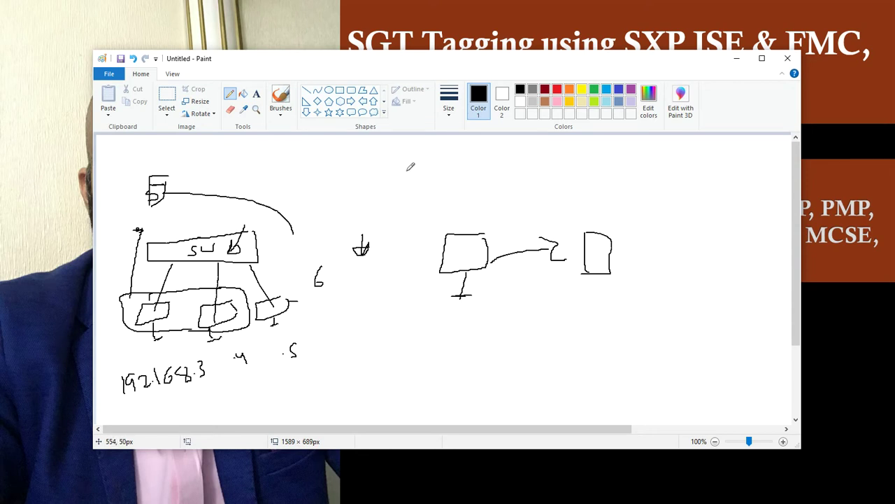
# - Handwrite 192.168.1.1 across the top and write 16 in the box to its right
pyautogui.moveTo(412, 158); pyautogui.dragTo(412, 170)
pyautogui.moveTo(424, 160)
pyautogui.mouseDown()
pyautogui.moveTo(422, 170)
pyautogui.moveTo(441, 168)
pyautogui.moveTo(481, 152)
pyautogui.moveTo(506, 165)
pyautogui.moveTo(565, 169)
pyautogui.moveTo(628, 148)
pyautogui.moveTo(607, 172)
pyautogui.moveTo(567, 170)
pyautogui.moveTo(592, 145)
pyautogui.mouseUp()
pyautogui.click(443, 165)
pyautogui.click(495, 163)
pyautogui.click(517, 164)
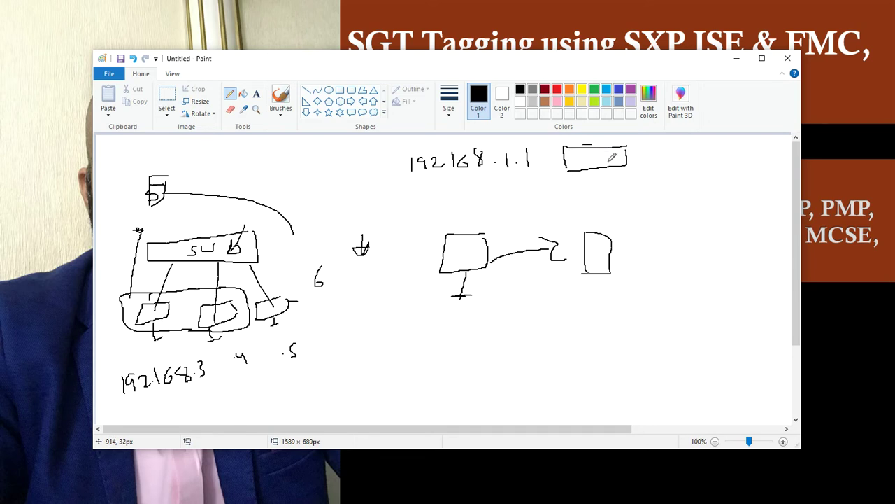
pyautogui.moveTo(608, 153)
pyautogui.mouseDown()
pyautogui.moveTo(608, 165)
pyautogui.moveTo(614, 160)
pyautogui.mouseUp()
# - Switch to the PNETLab topology and scroll down to ACSW-1, PC1-VLAN-10 and the Management PC
pyautogui.hotkey('alt', 'Tab')
pyautogui.hotkey('alt', 'Tab')
pyautogui.hotkey('alt', 'Tab')
pyautogui.hotkey('alt', 'Tab')
pyautogui.hotkey('alt', 'Tab')
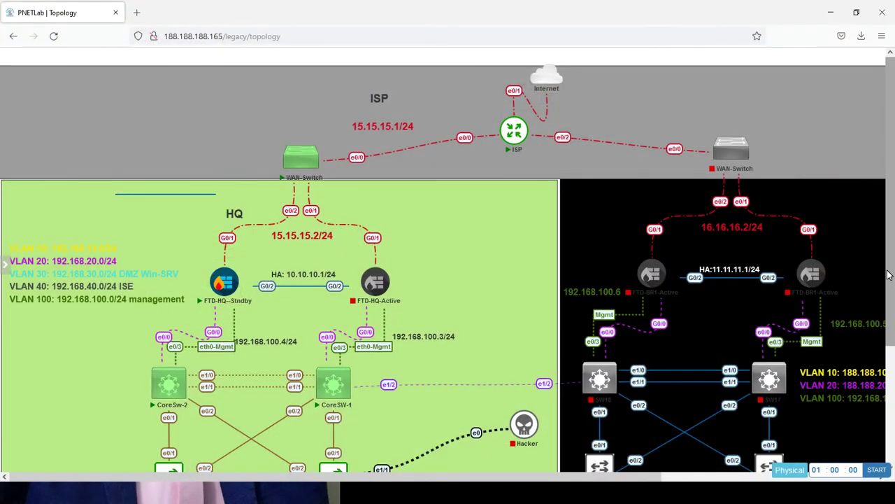
pyautogui.moveTo(892, 273); pyautogui.dragTo(893, 398)
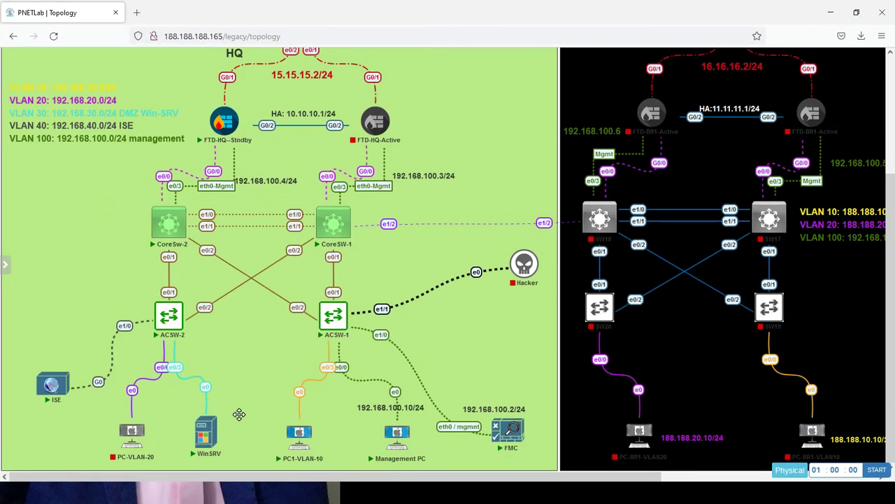
pyautogui.moveTo(312, 420)
pyautogui.moveTo(404, 449)
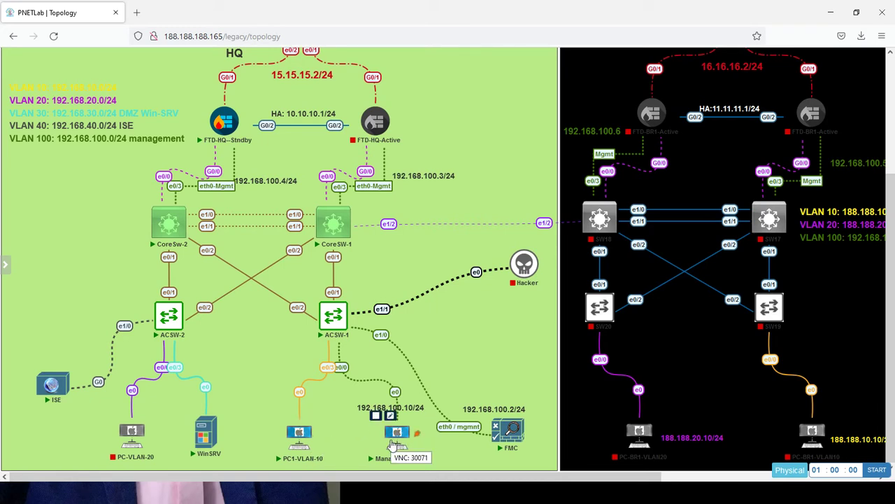
# - Open the PC1-VLAN-10 VNC console and run ipconfig in a command prompt
pyautogui.click(300, 443)
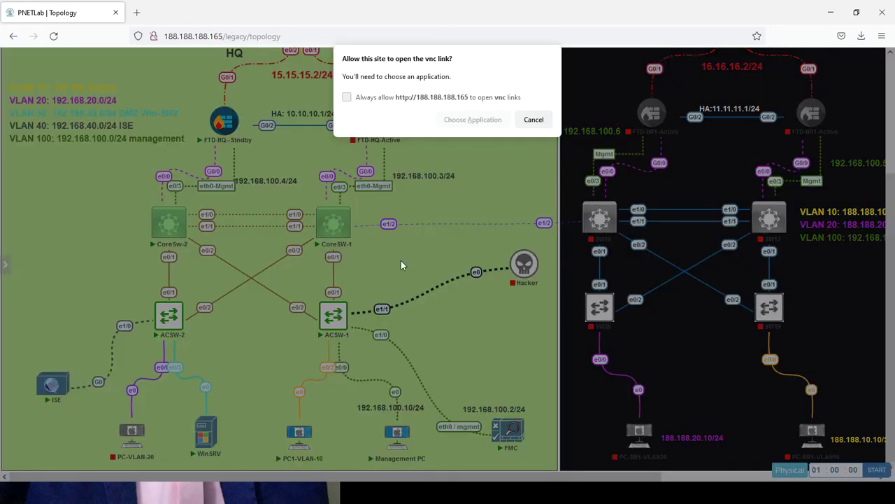
pyautogui.click(469, 120)
pyautogui.click(485, 185)
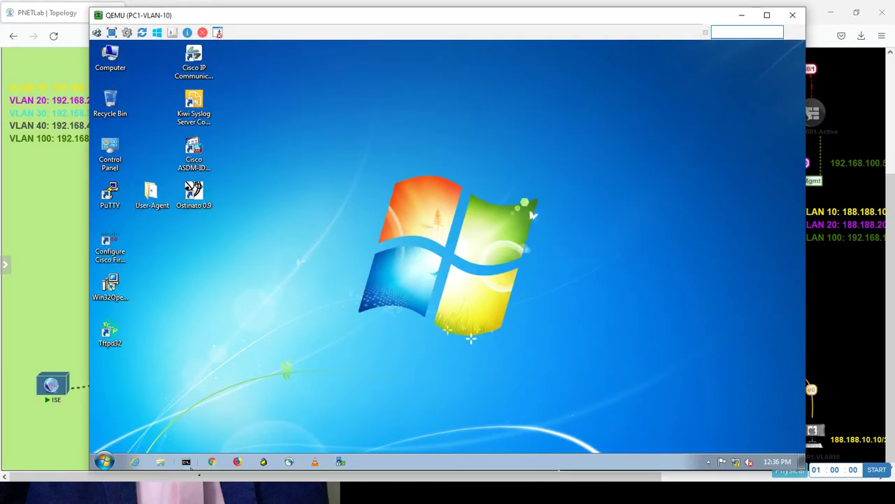
pyautogui.click(186, 461)
pyautogui.write('ipc')
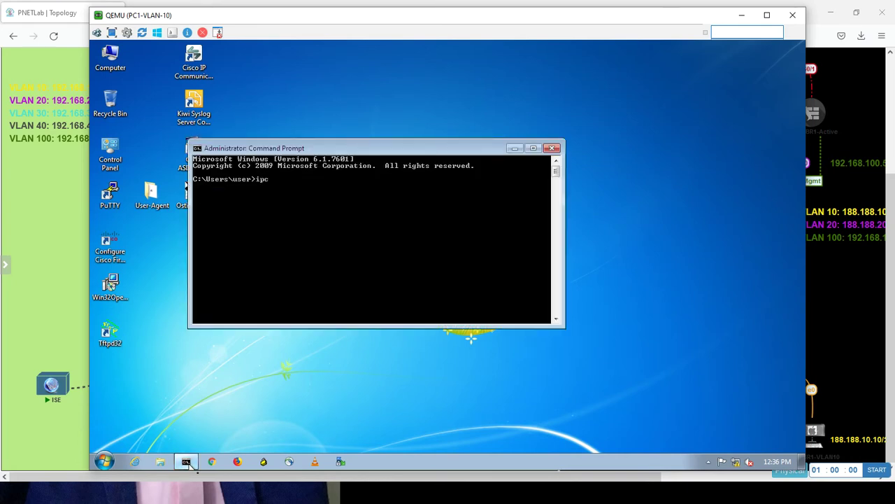
pyautogui.write('onfig')
pyautogui.press('Return')
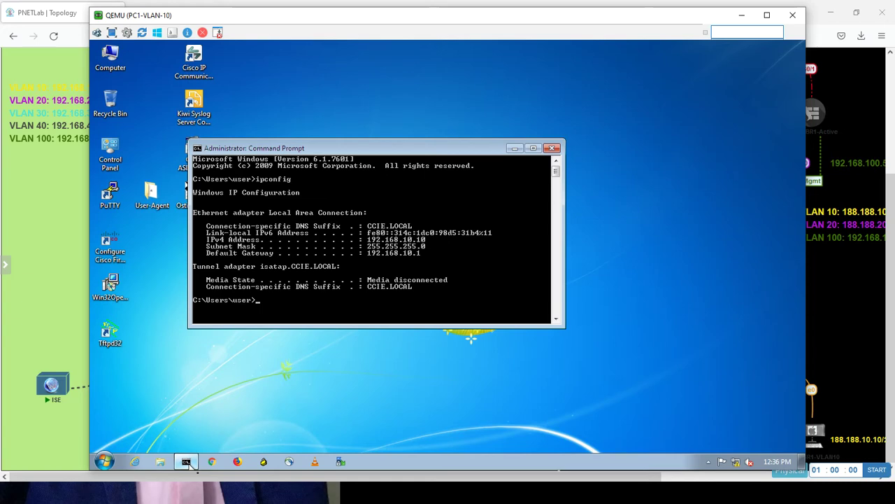
# - Open the Management PC VNC console and run ipconfig to check its address
pyautogui.hotkey('alt', 'Tab')
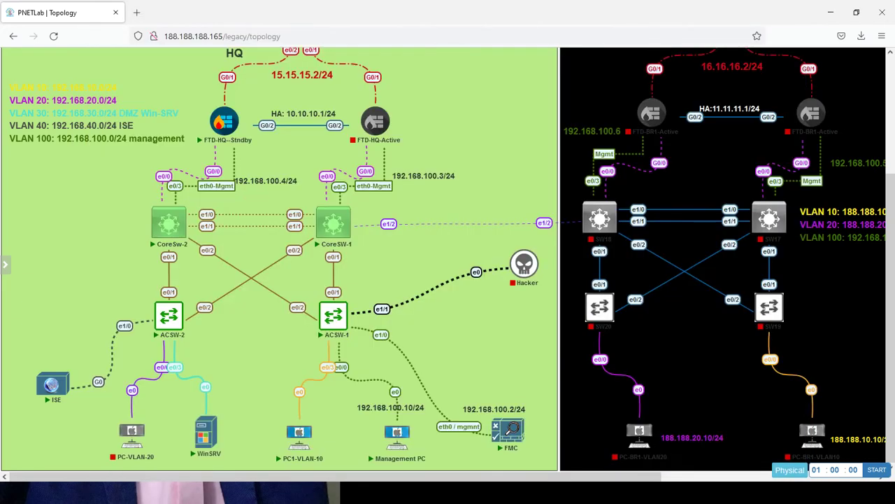
pyautogui.click(397, 432)
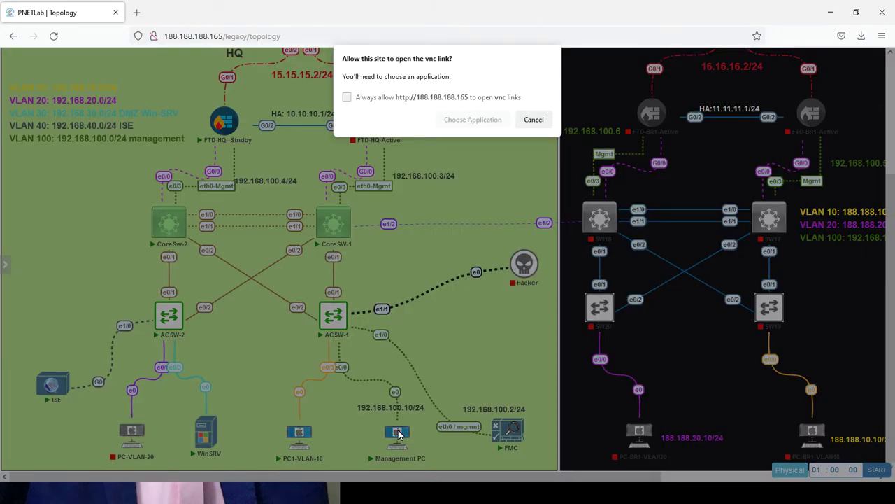
pyautogui.click(476, 125)
pyautogui.click(484, 183)
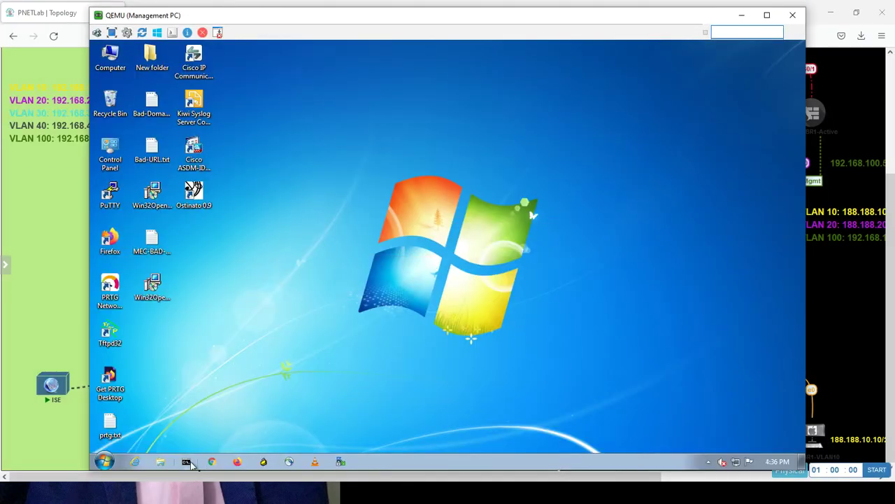
pyautogui.click(187, 462)
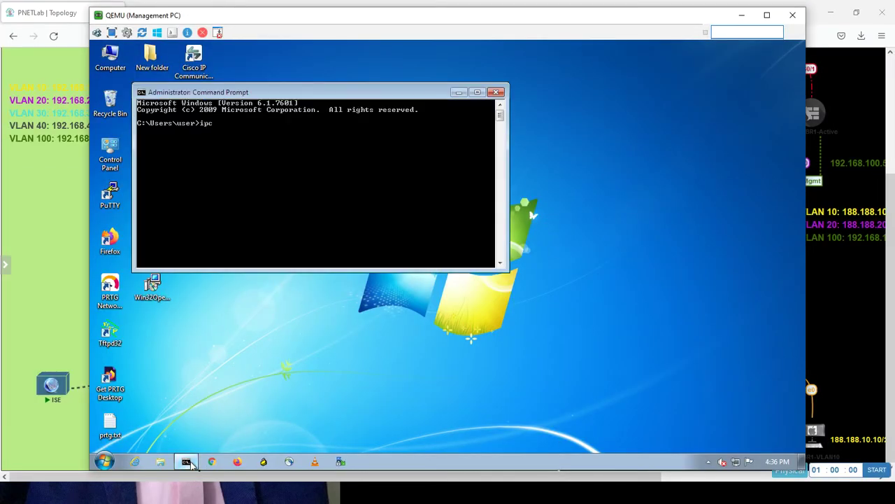
pyautogui.write('ipconfig')
pyautogui.press('Return')
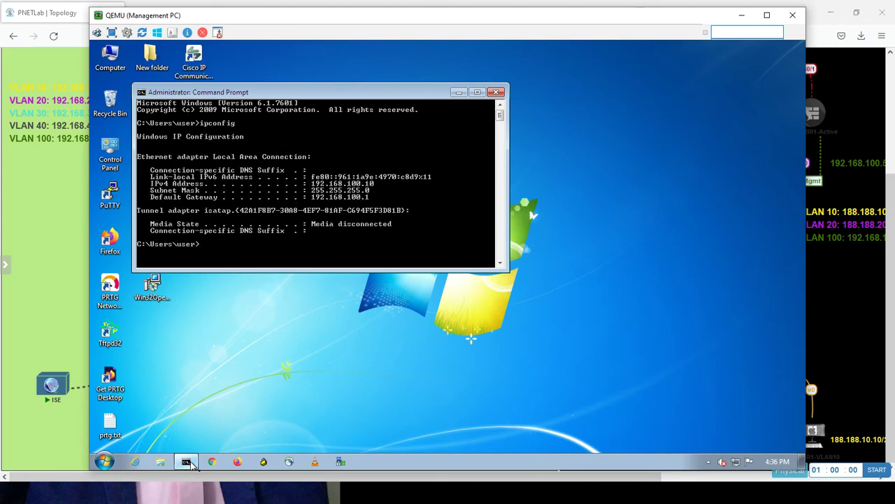
# - From PC1-VLAN-10, ping 192.168.100.10 and confirm 4/4 replies, then return to PNETLab
pyautogui.hotkey('alt', 'Tab')
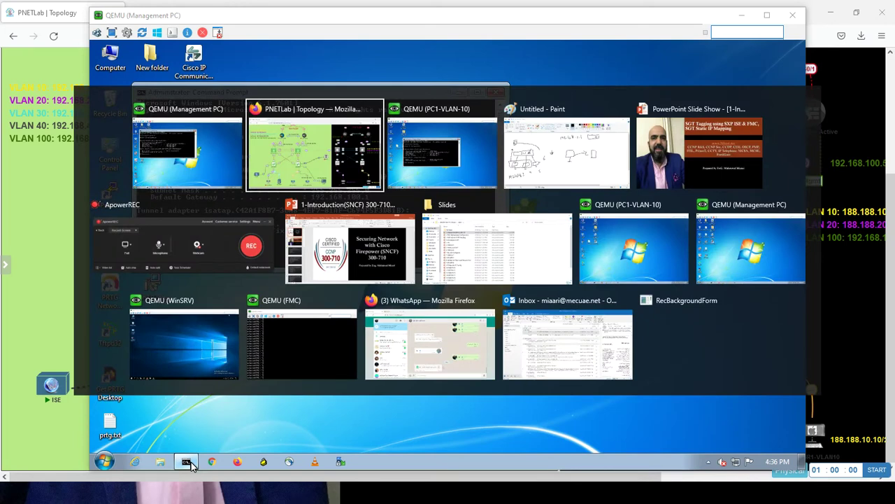
pyautogui.press('Tab')
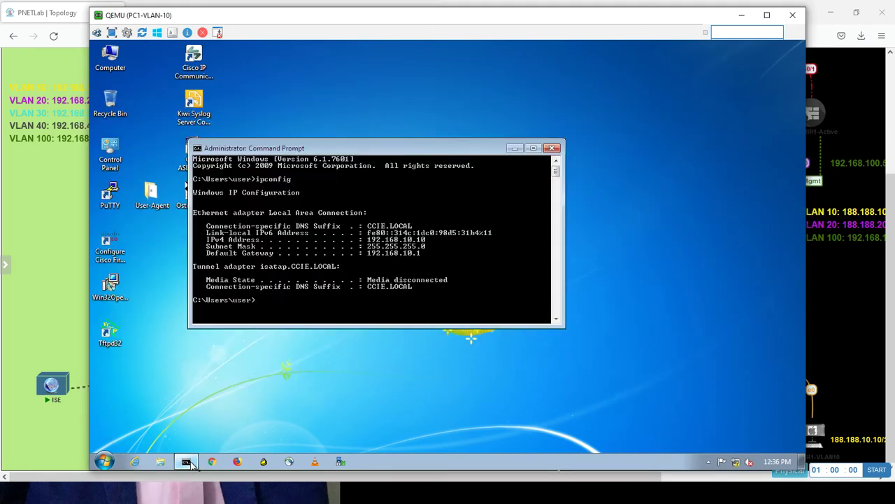
pyautogui.write('ping 192.168.100.10')
pyautogui.press('Return')
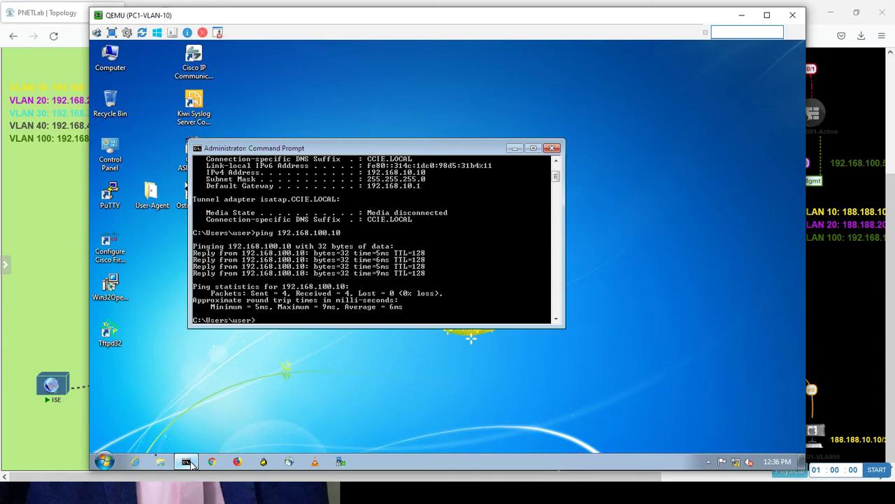
pyautogui.click(57, 299)
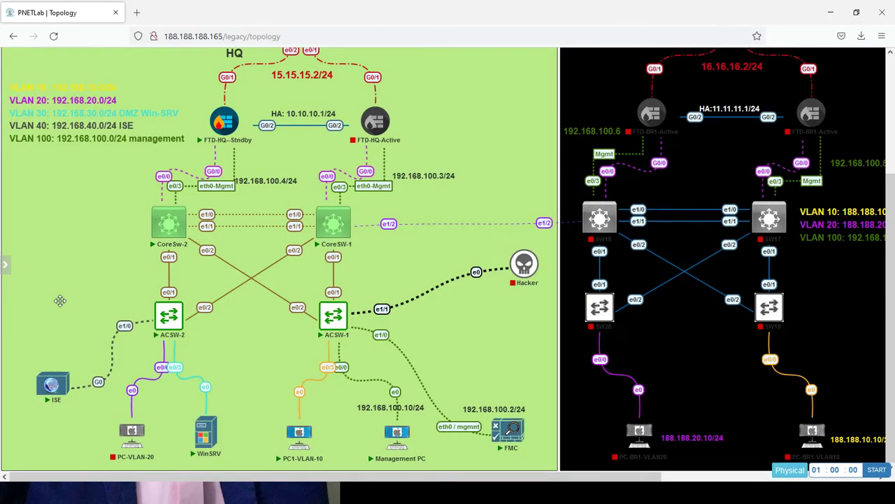
# - Open the WinSRV console link in the viewer application
pyautogui.click(208, 433)
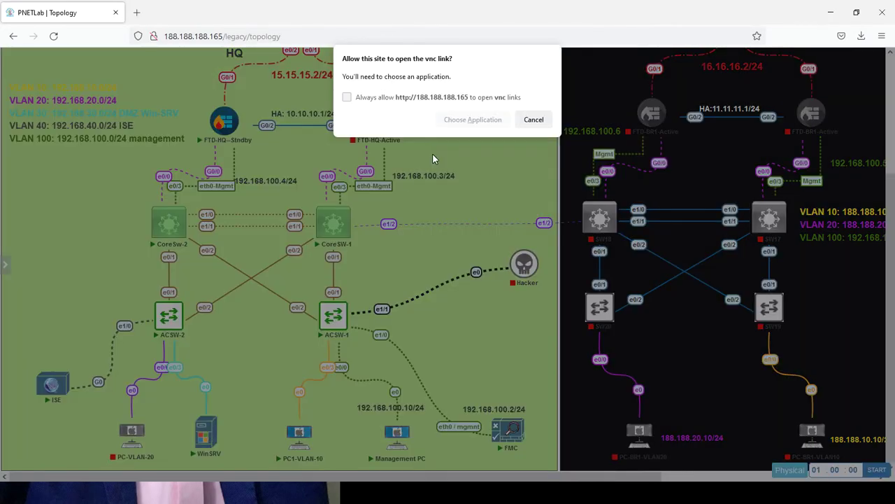
pyautogui.click(473, 120)
pyautogui.click(485, 180)
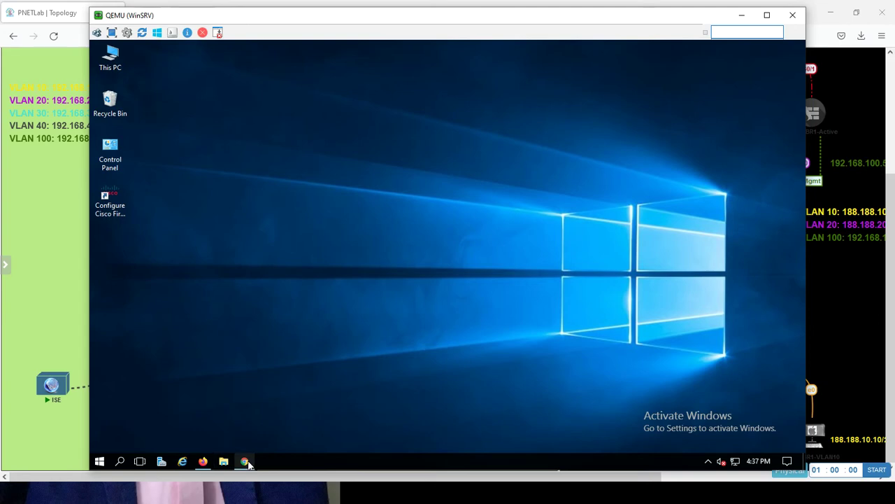
# - In FMC, view Integration > Identity Sources showing ISE at 192.168.40.200 with SXP Topic
pyautogui.click(246, 462)
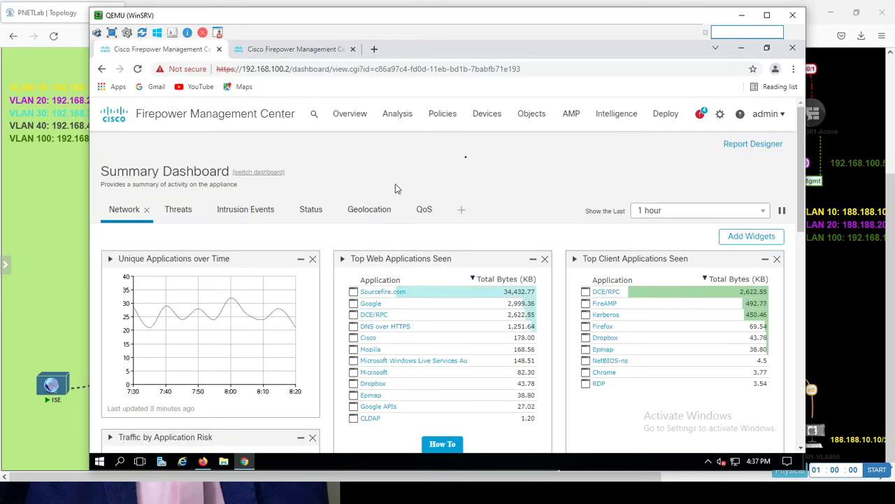
pyautogui.click(721, 115)
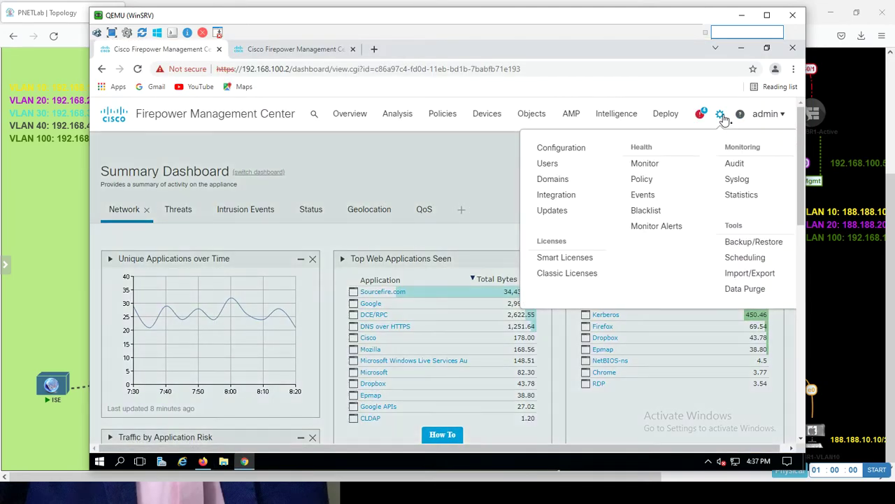
pyautogui.click(566, 195)
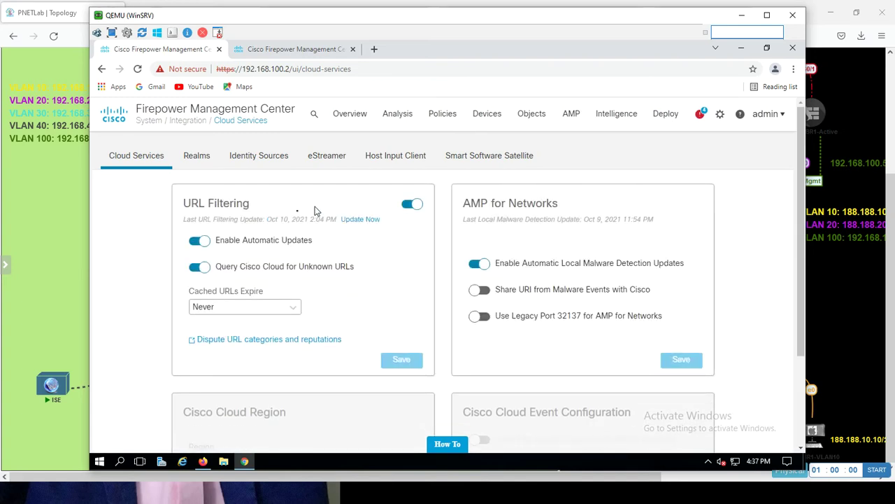
pyautogui.click(270, 160)
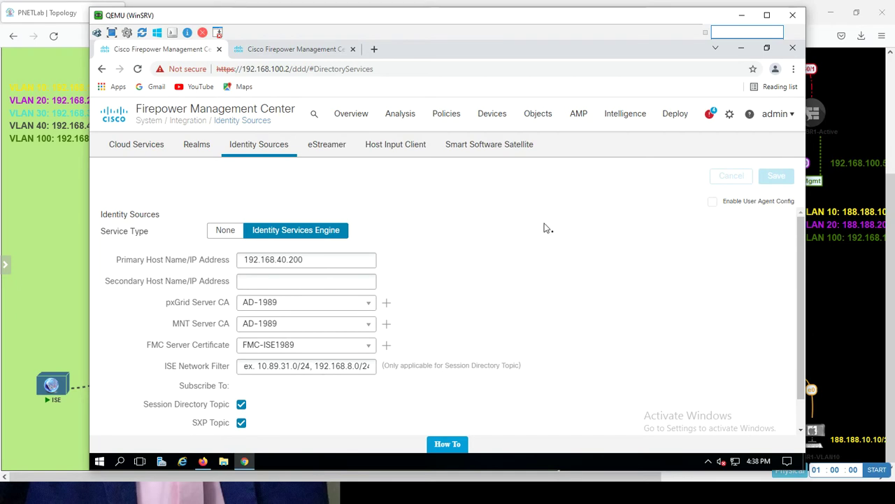
pyautogui.click(203, 461)
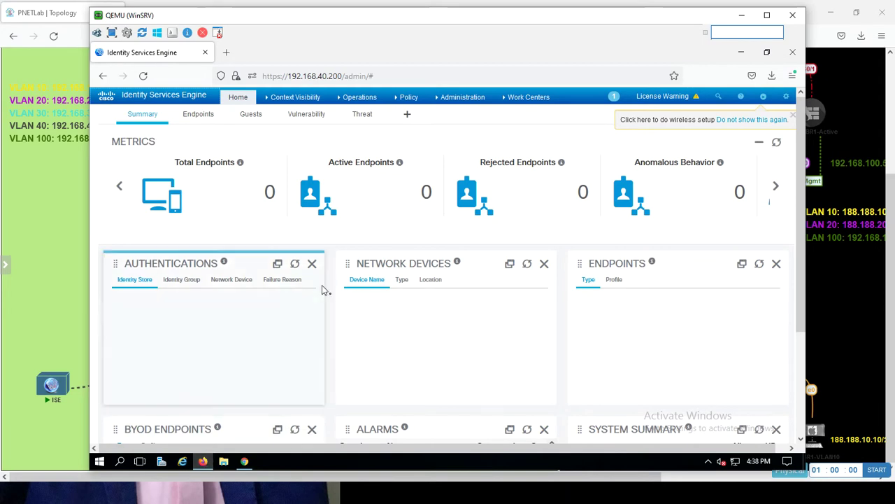
# - Edit the ISE node under Administration > Deployment and review its enabled Policy Services
pyautogui.click(440, 98)
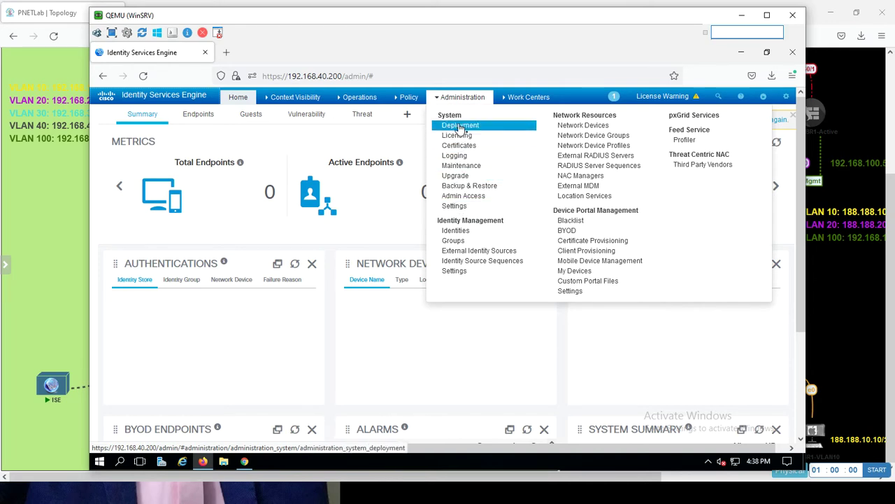
pyautogui.click(460, 126)
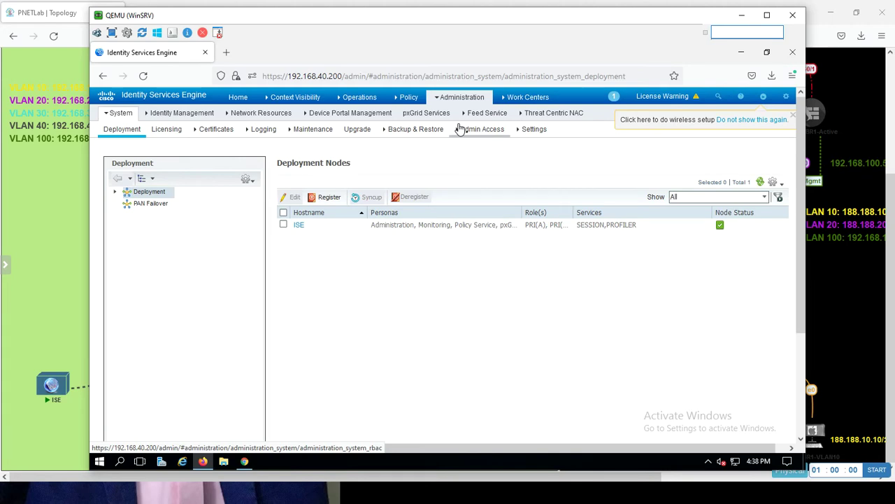
pyautogui.click(283, 224)
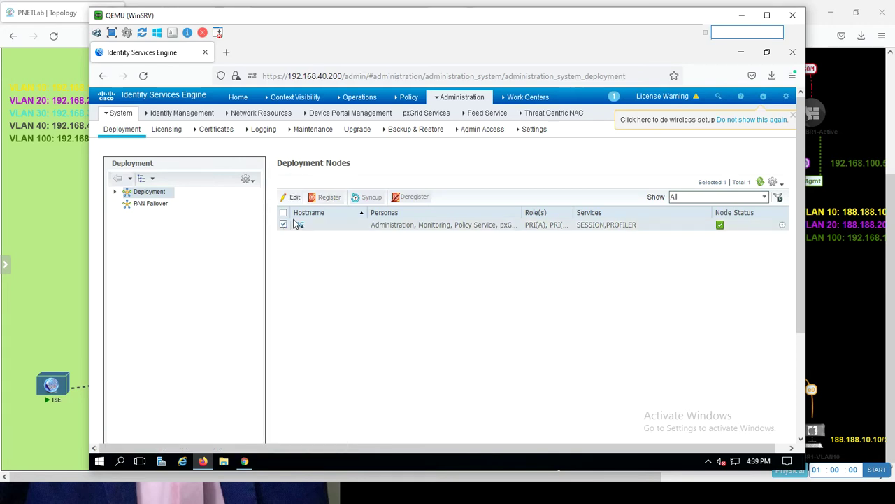
pyautogui.click(292, 199)
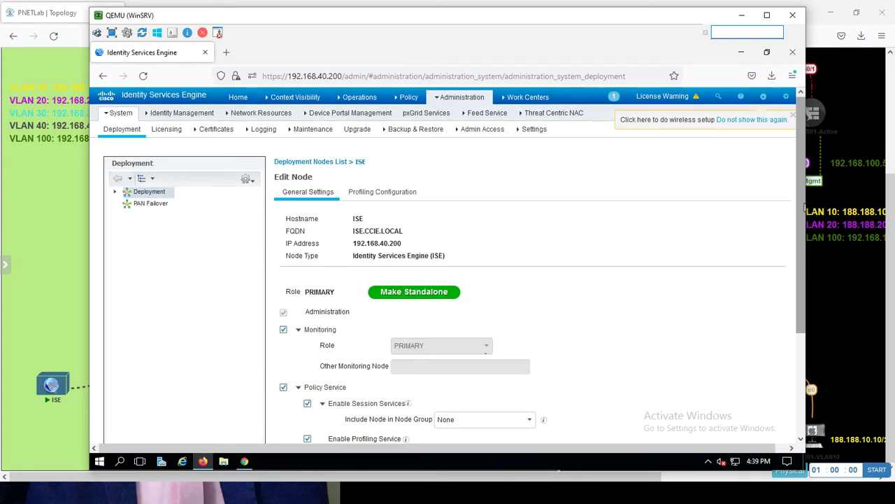
pyautogui.scroll(-4, 776, 399)
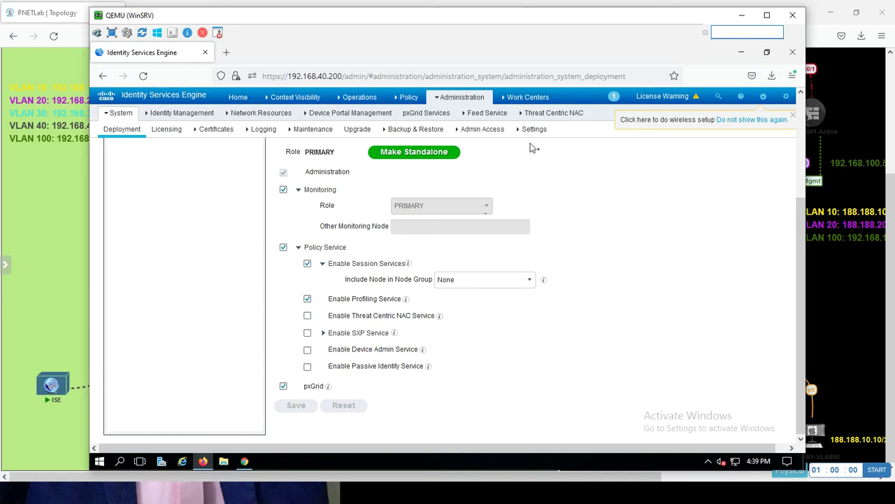
pyautogui.moveTo(517, 101)
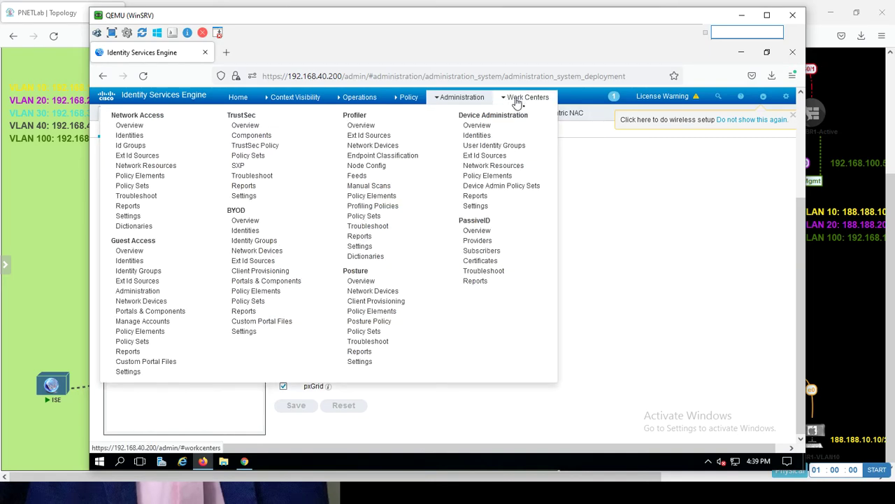
# - Under TrustSec Components, add security group PCVLAN10 with a person icon; it receives SGT 16
pyautogui.click(251, 121)
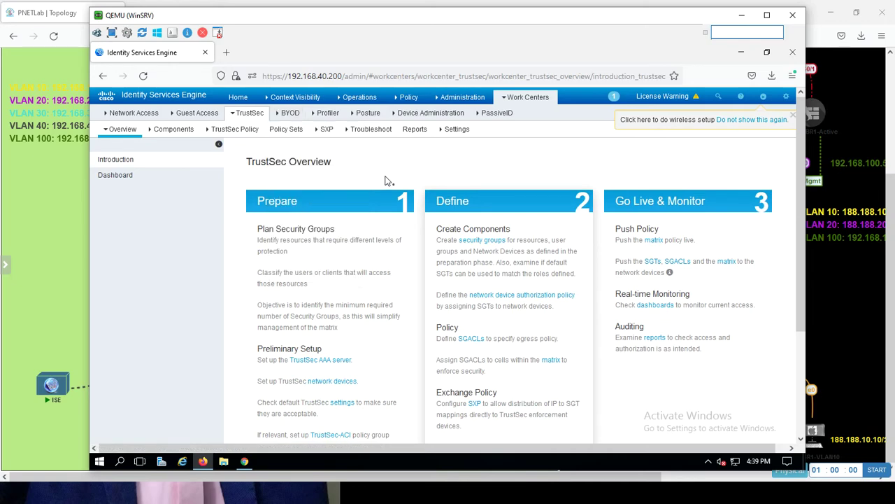
pyautogui.click(172, 133)
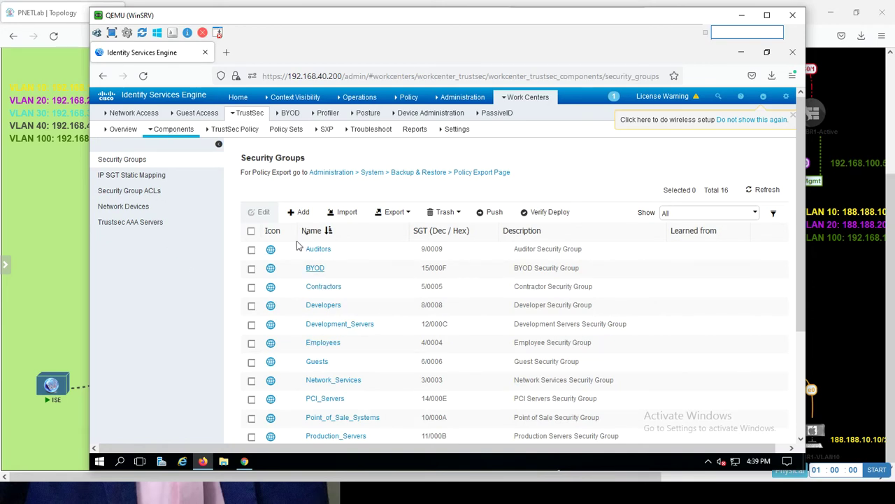
pyautogui.click(304, 213)
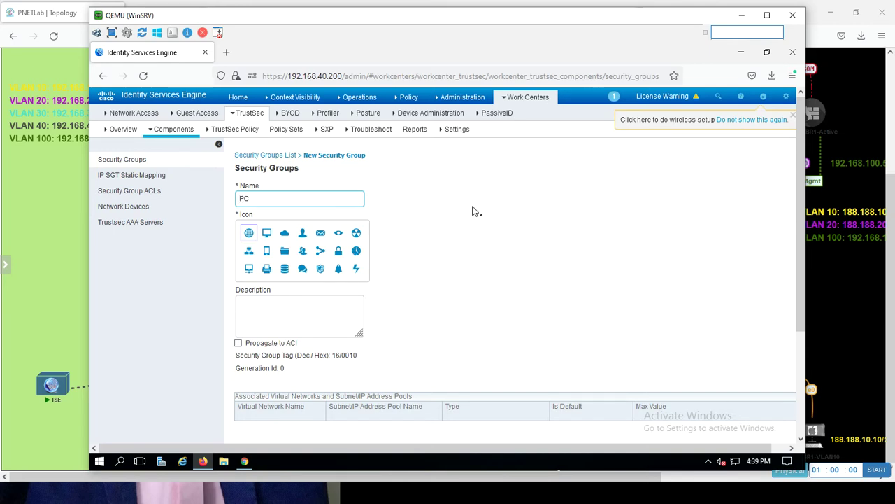
pyautogui.write('VLAN')
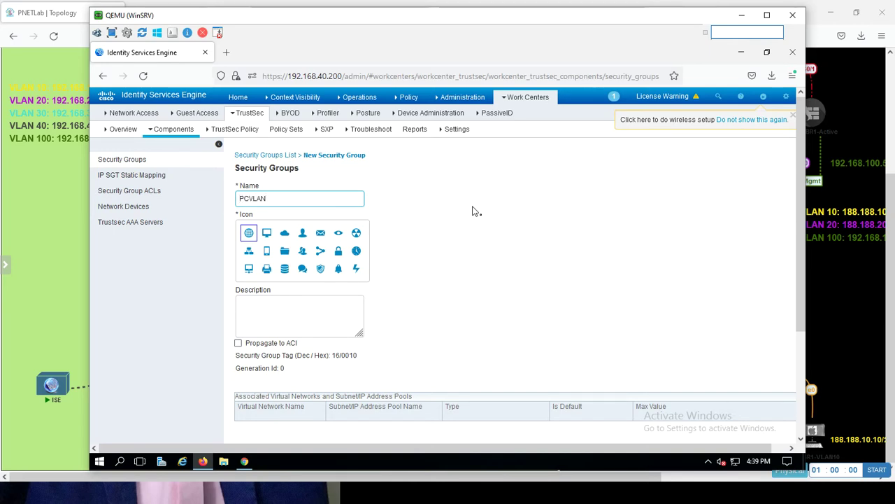
pyautogui.write('10')
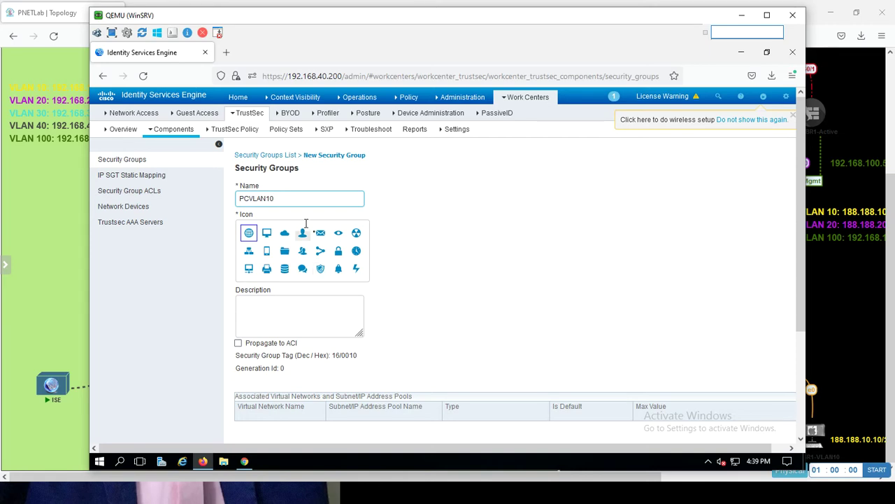
pyautogui.click(303, 233)
pyautogui.moveTo(801, 274); pyautogui.dragTo(791, 421)
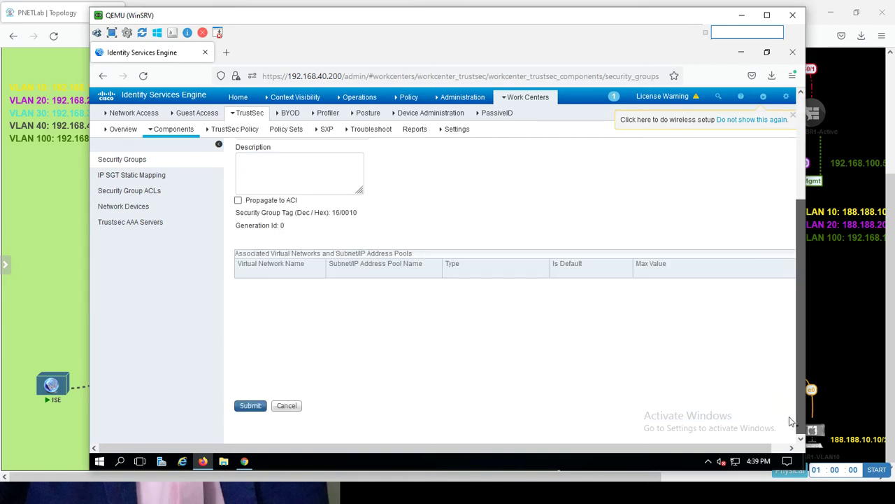
pyautogui.click(249, 407)
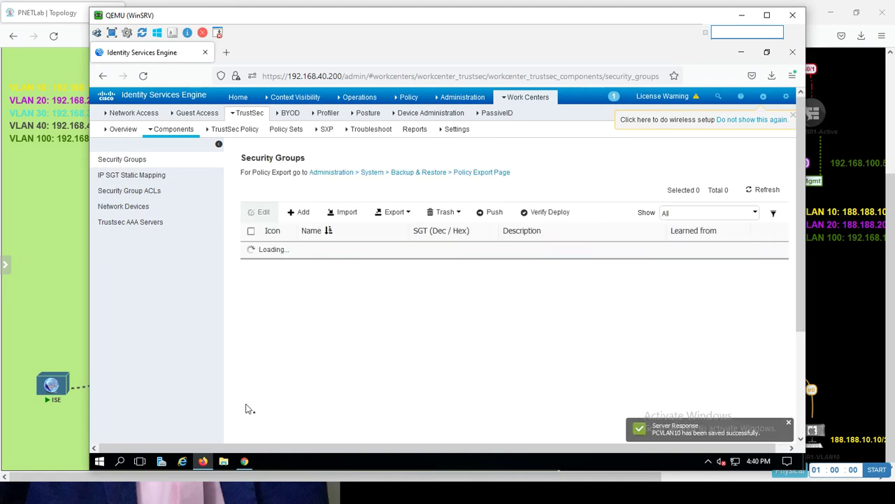
# - Create security group MANAGEMENTPC with a person icon and submit it, receiving tag 17/0011
pyautogui.click(303, 213)
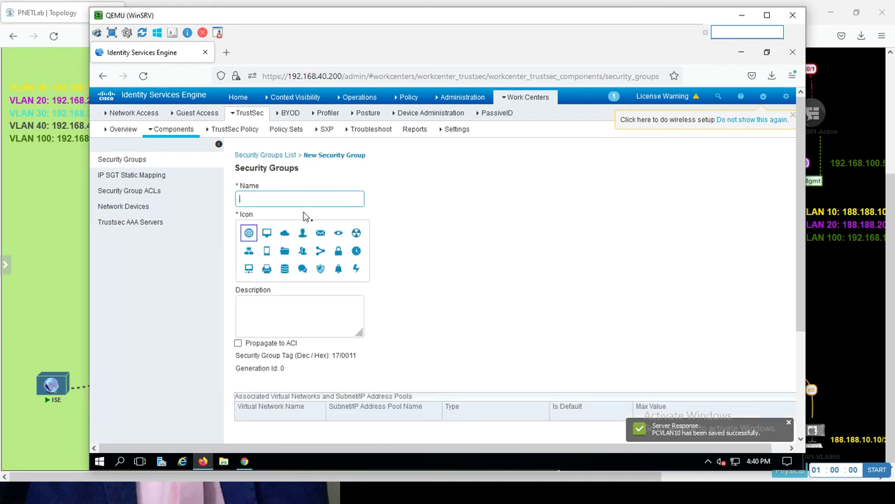
pyautogui.write('Management')
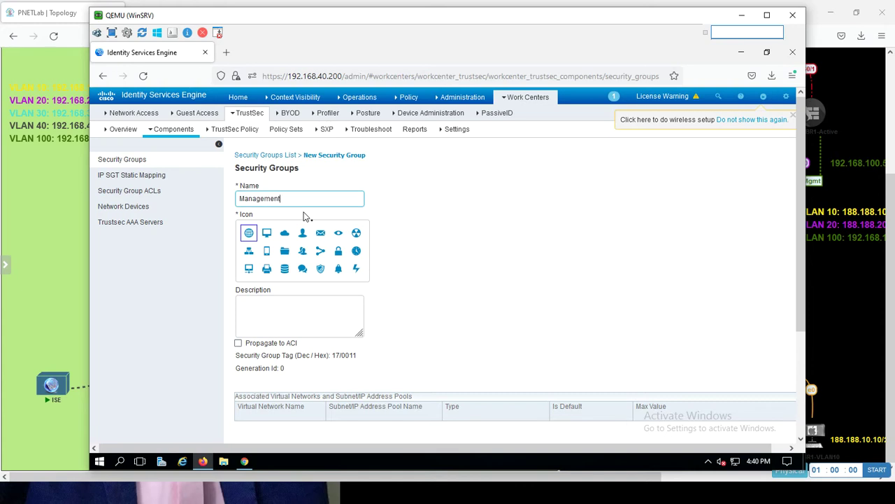
pyautogui.press('BackSpace')
pyautogui.press('BackSpace')
pyautogui.press('BackSpace')
pyautogui.press('BackSpace')
pyautogui.press('BackSpace')
pyautogui.press('BackSpace')
pyautogui.press('BackSpace')
pyautogui.press('BackSpace')
pyautogui.press('BackSpace')
pyautogui.press('BackSpace')
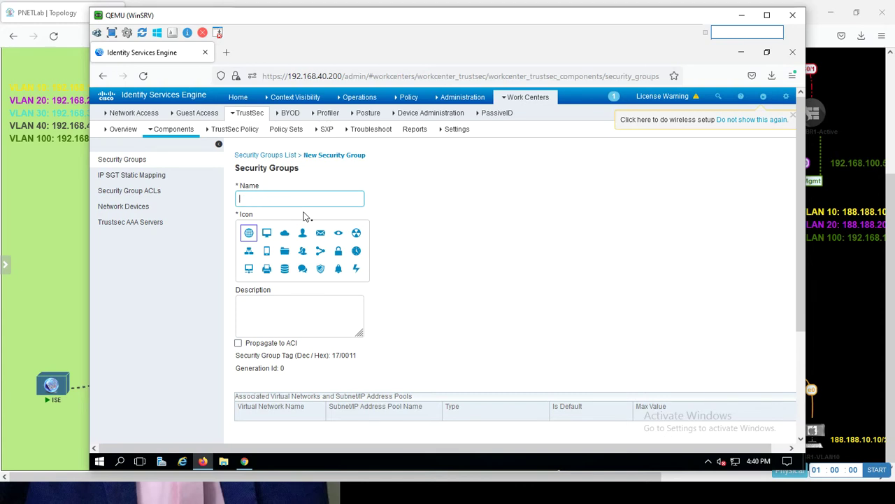
pyautogui.write('MANAGEMENTPC')
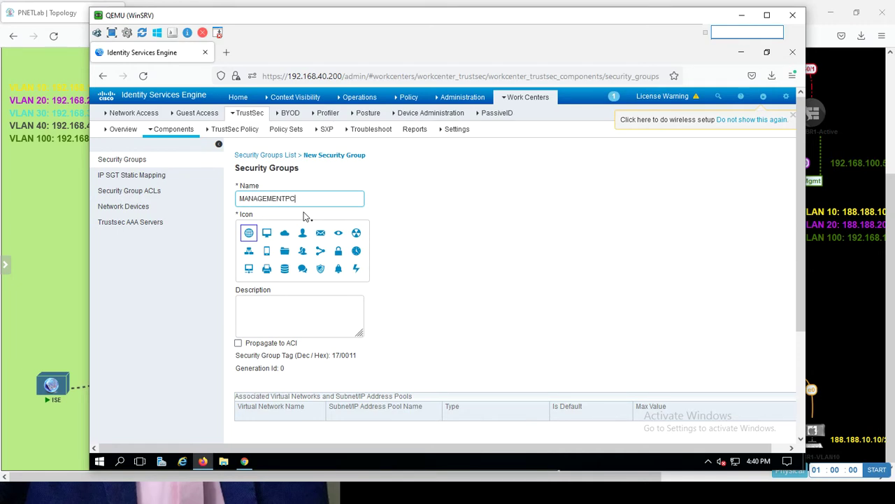
pyautogui.click(303, 252)
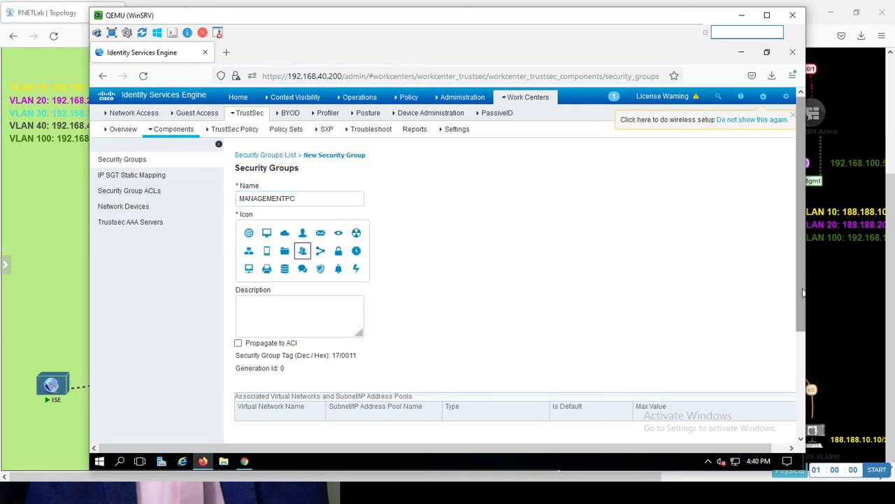
pyautogui.moveTo(803, 294); pyautogui.dragTo(793, 412)
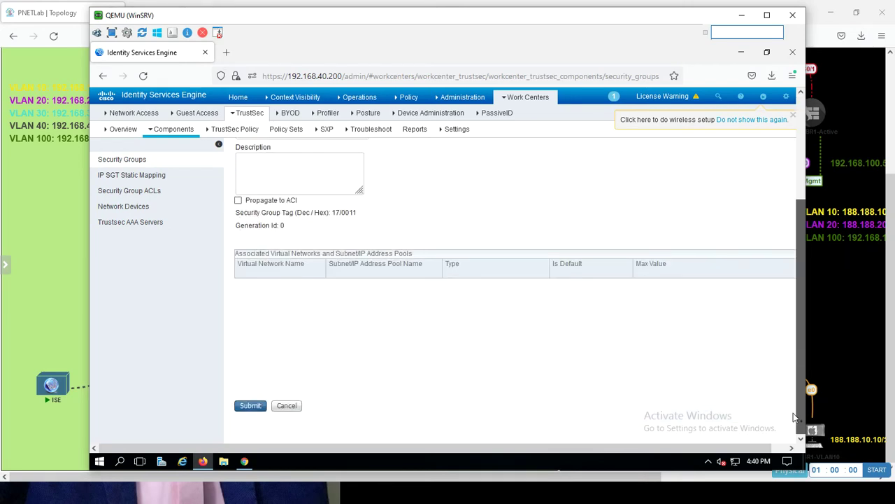
pyautogui.click(240, 409)
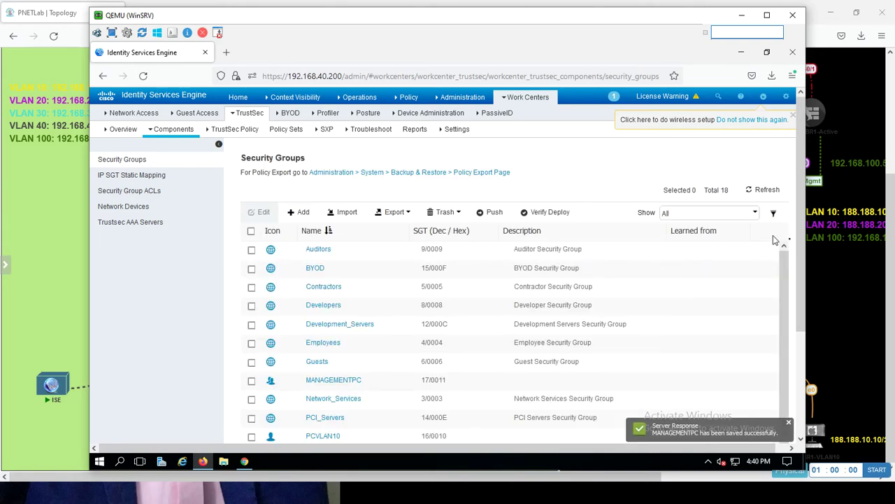
# - Filter the security groups by 'VLA' to confirm PCVLAN10 exists, then open the empty IP SGT Static Mapping list
pyautogui.click(773, 214)
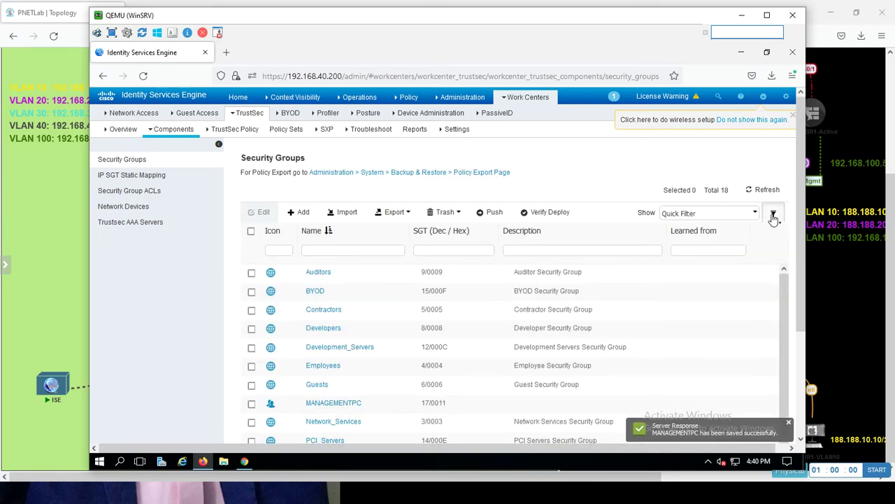
pyautogui.click(320, 250)
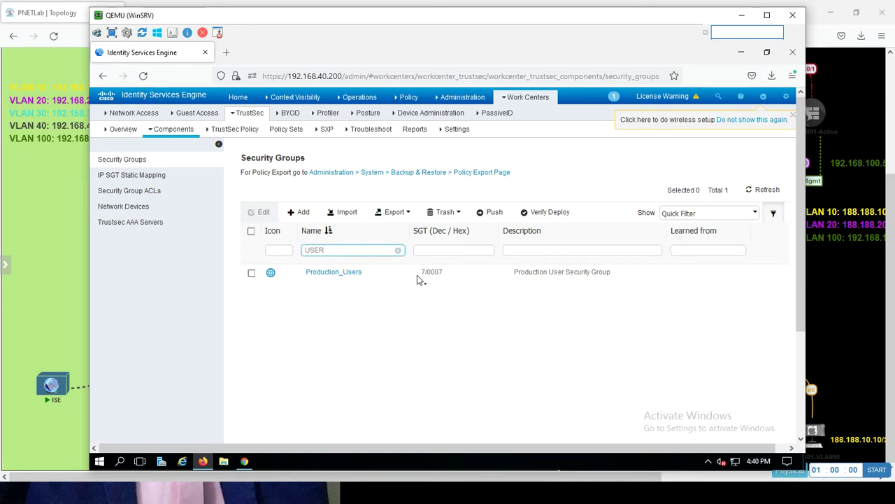
pyautogui.press('BackSpace')
pyautogui.press('BackSpace')
pyautogui.write('A')
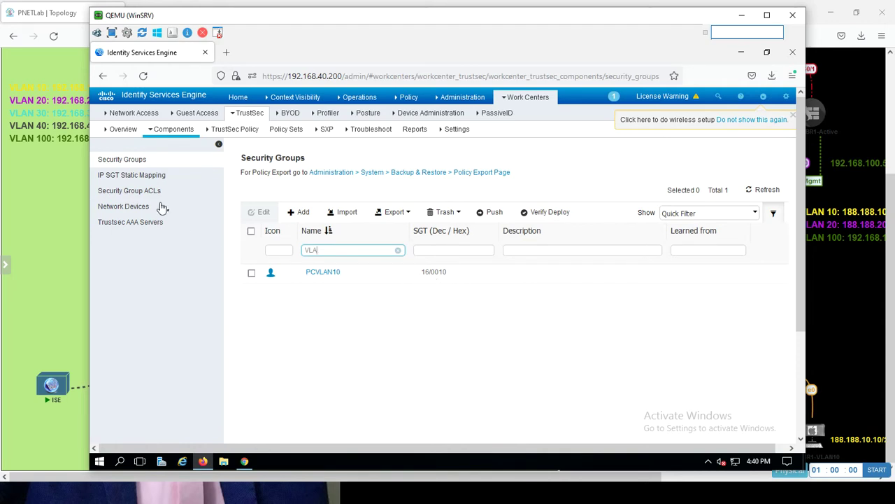
pyautogui.click(133, 181)
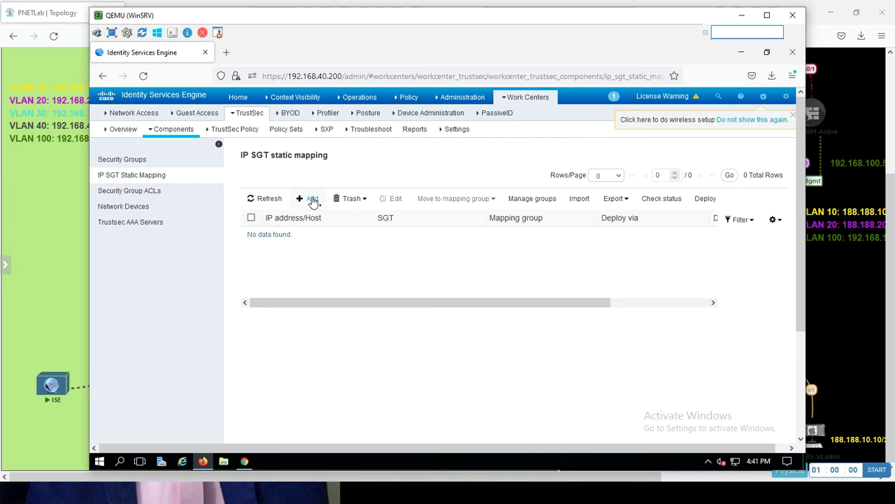
# - Save a static mapping of 192.168.10.10 to PCVLAN10 (16/0010), default SXP domain, deployed to All Locations
pyautogui.click(313, 199)
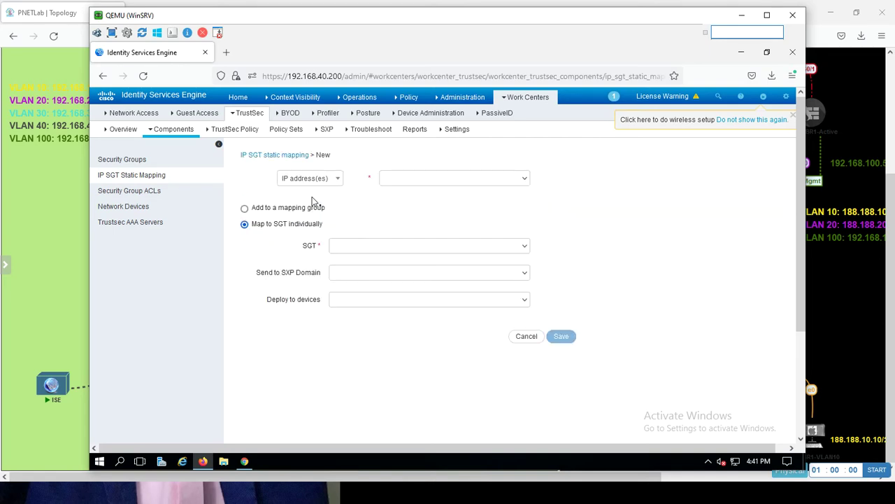
pyautogui.click(403, 182)
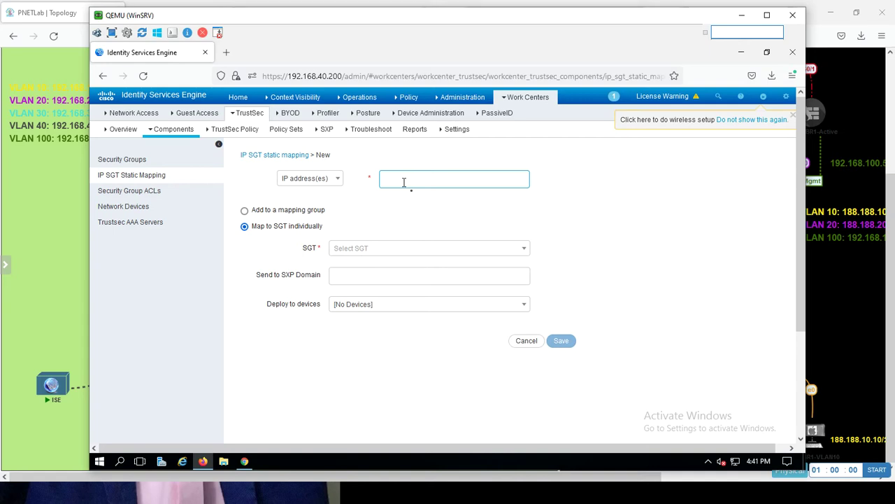
pyautogui.write('2.168.10.10')
pyautogui.click(390, 254)
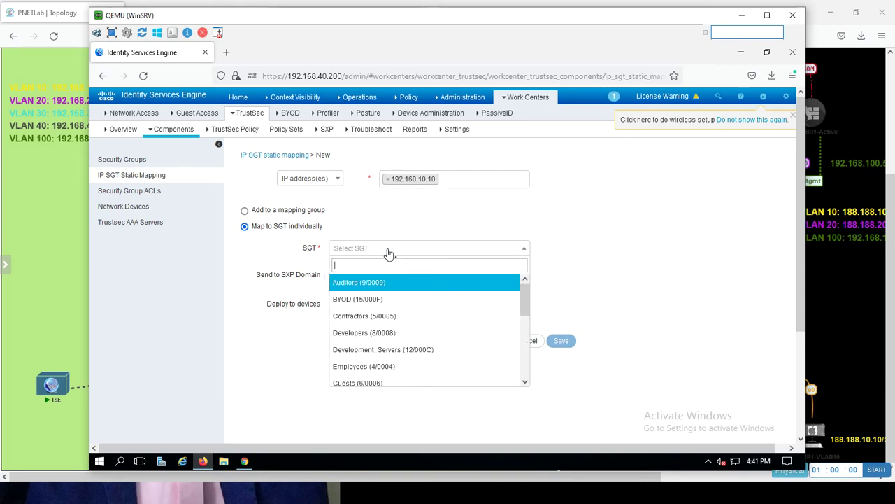
pyautogui.write('VLN')
pyautogui.press('BackSpace')
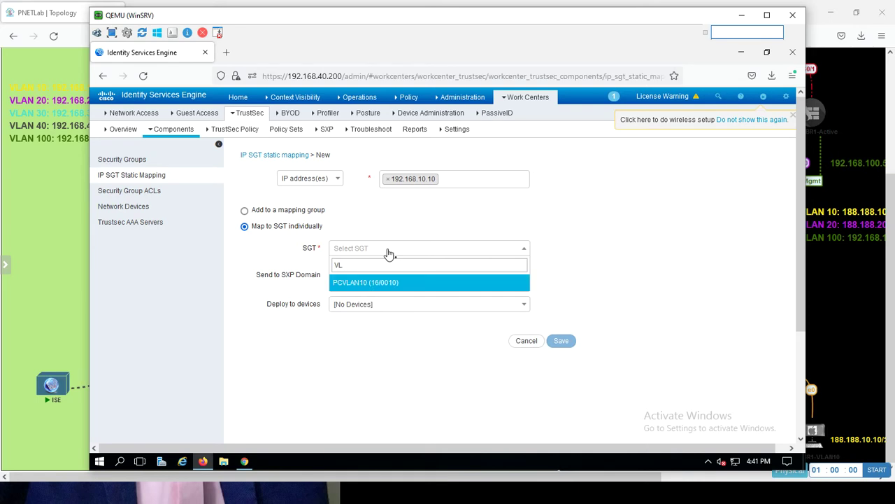
pyautogui.click(364, 286)
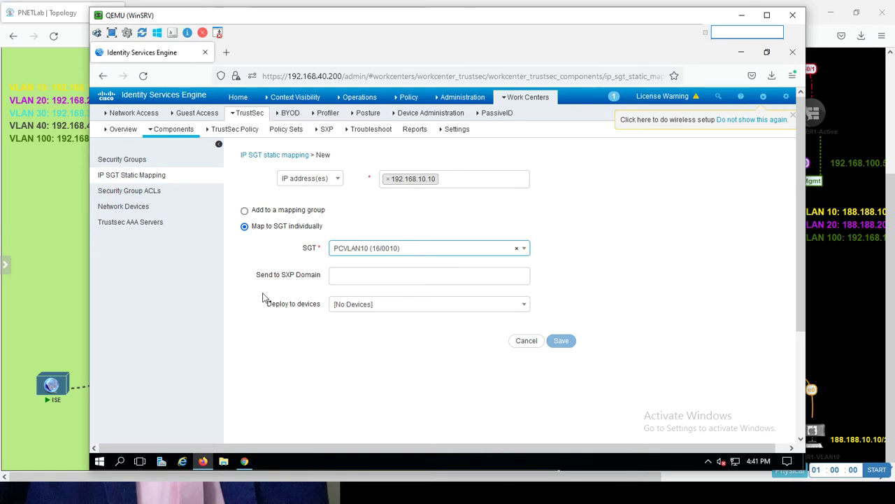
pyautogui.click(351, 276)
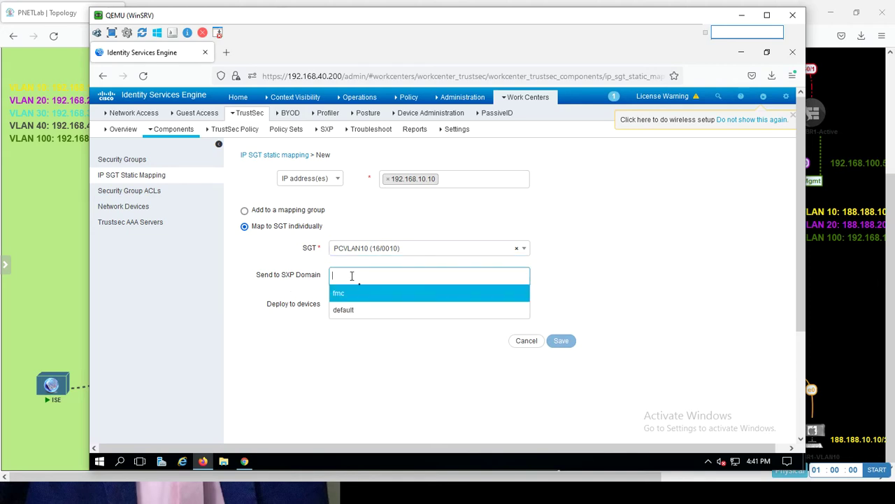
pyautogui.click(347, 312)
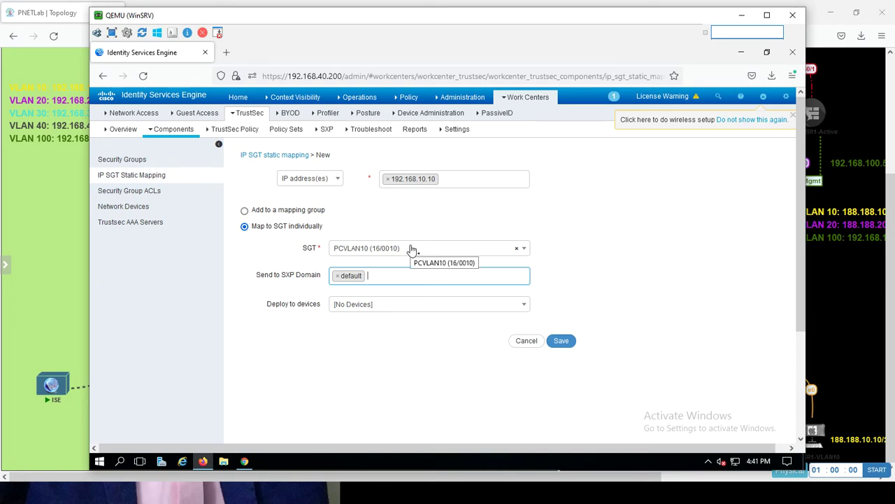
pyautogui.click(378, 306)
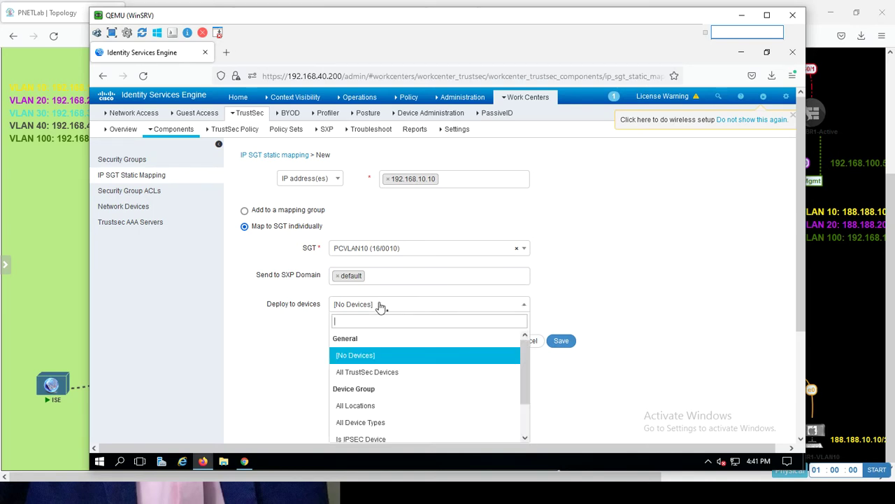
pyautogui.click(364, 407)
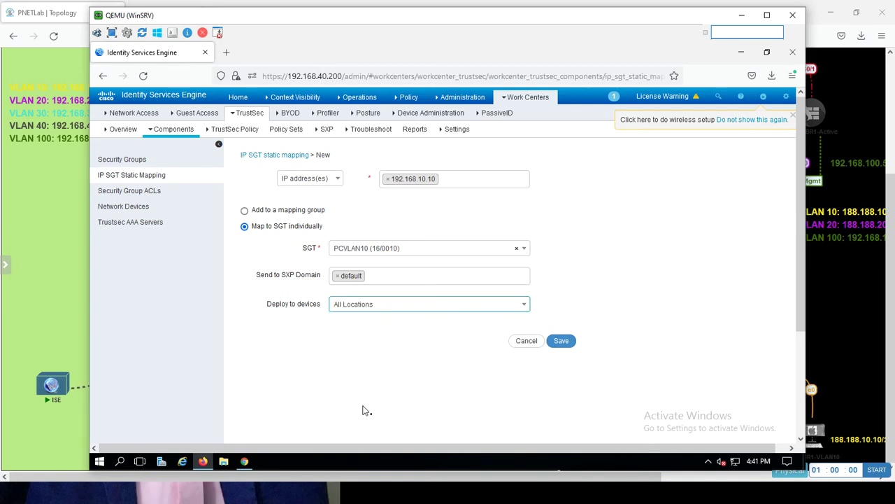
pyautogui.click(560, 346)
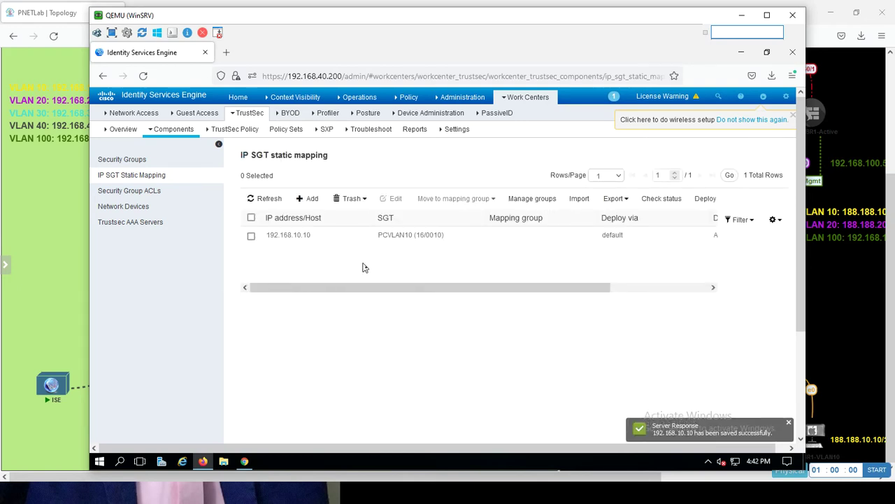
# - Map 192.168.100.10 to MANAGEMENTPC (17/0011) in the default SXP domain, deployed to All Locations, and save
pyautogui.click(312, 199)
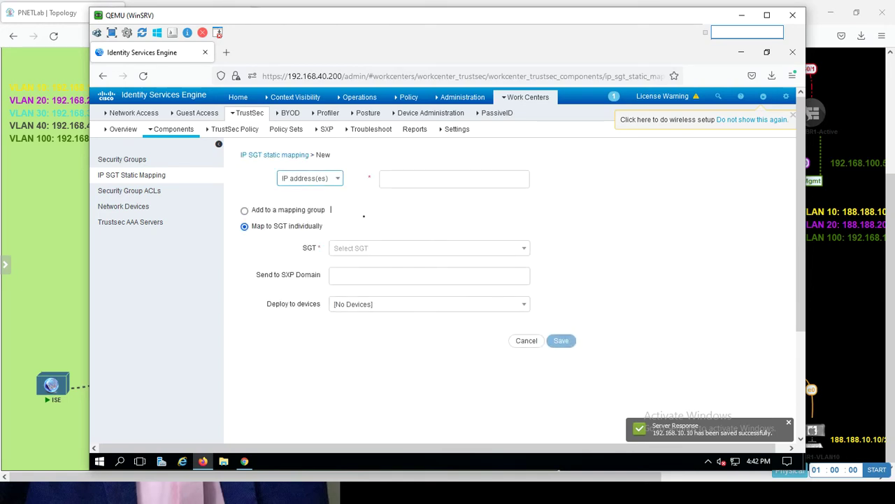
pyautogui.click(405, 179)
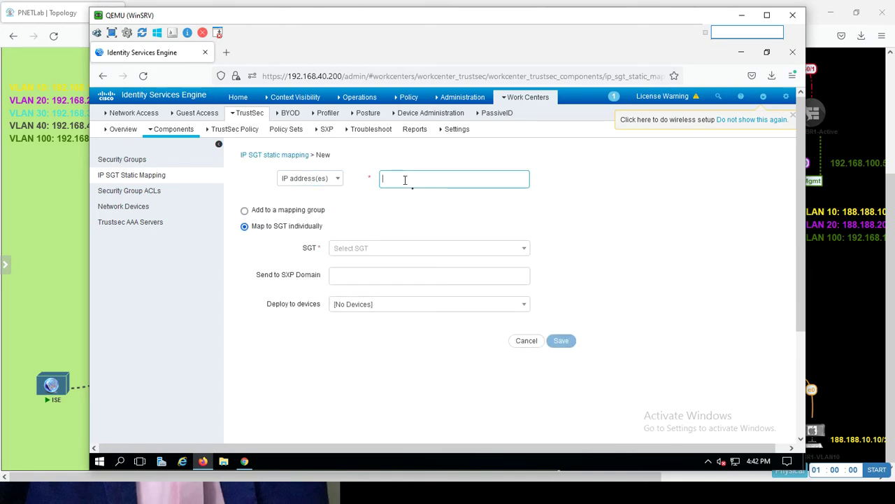
pyautogui.write('192.168.10')
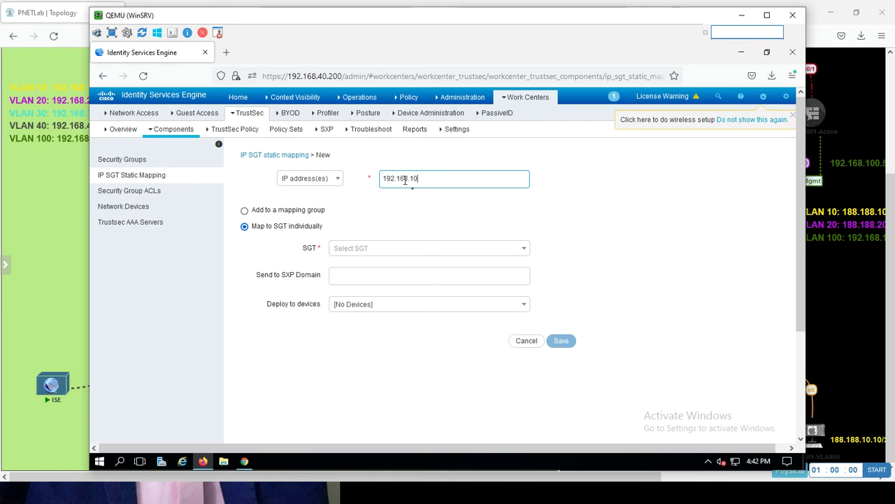
pyautogui.write('0.10')
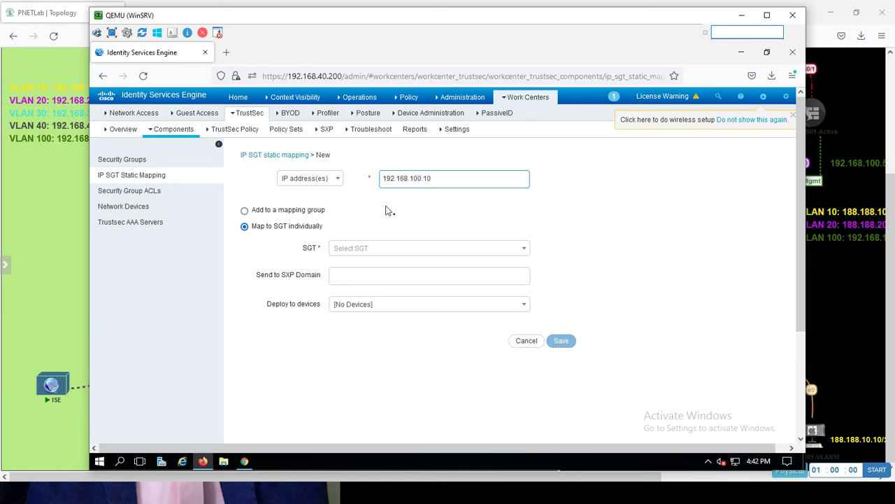
pyautogui.click(365, 250)
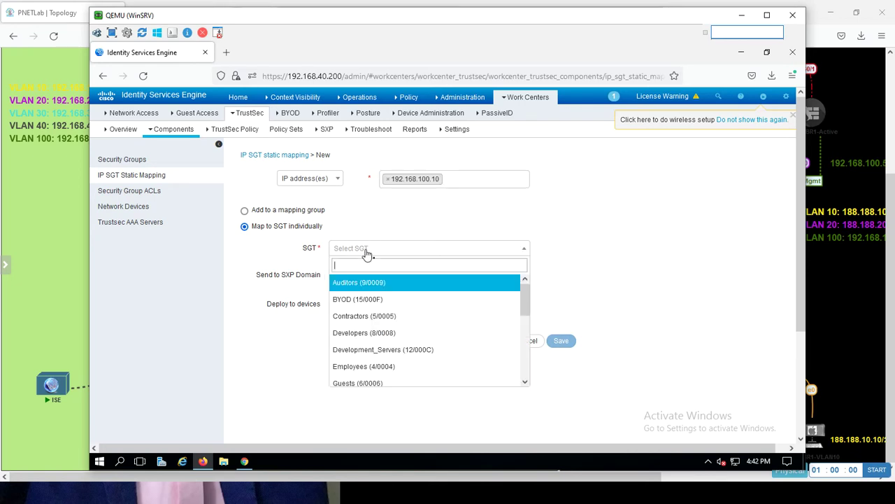
pyautogui.write('MANA')
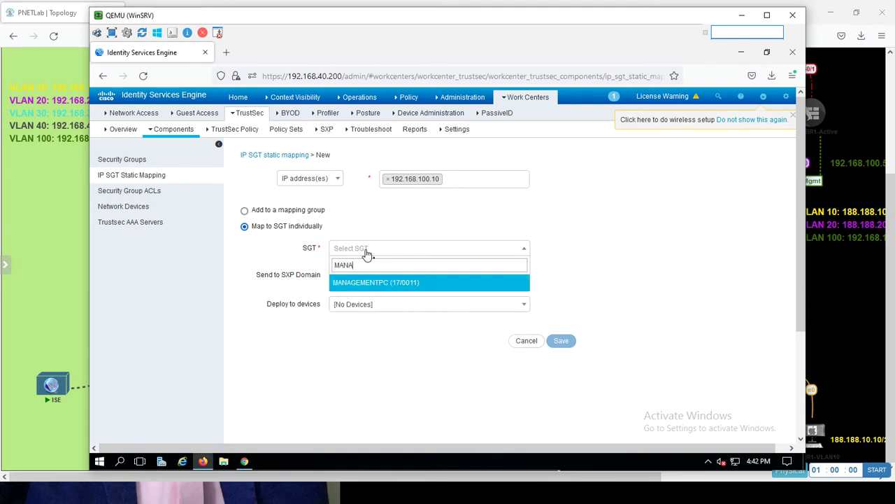
pyautogui.click(371, 287)
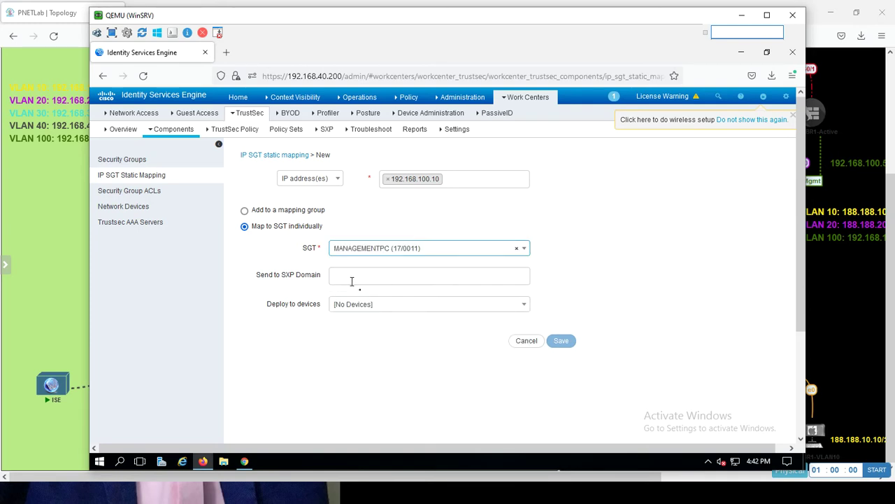
pyautogui.click(354, 281)
pyautogui.click(347, 315)
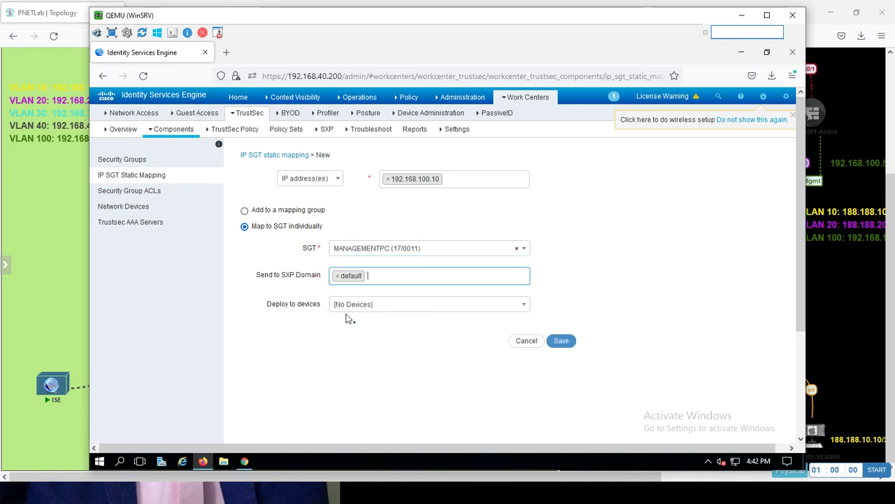
pyautogui.click(350, 307)
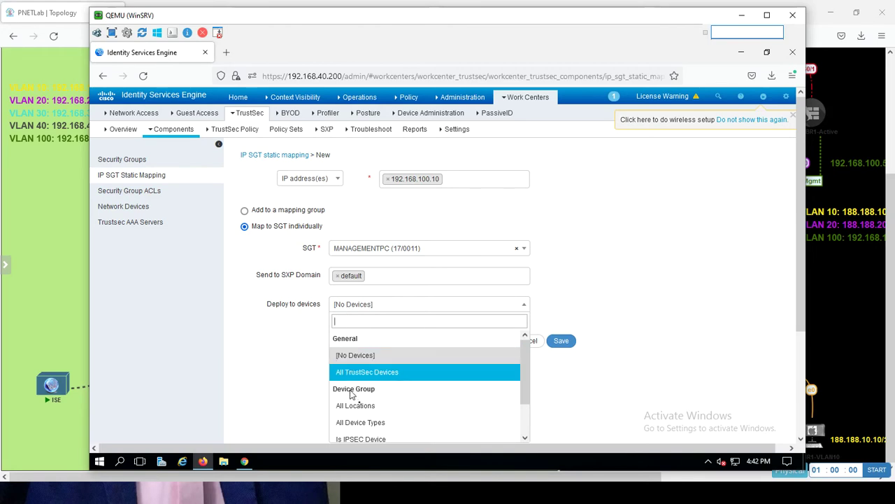
pyautogui.click(353, 406)
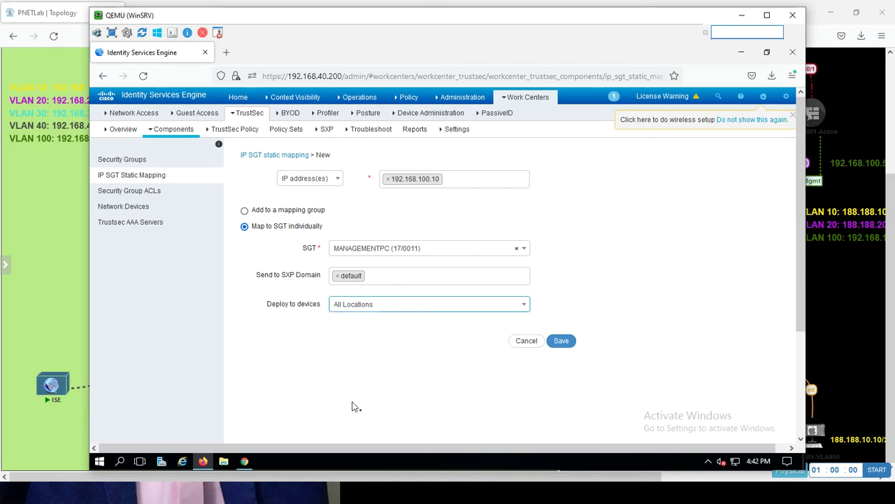
pyautogui.click(558, 349)
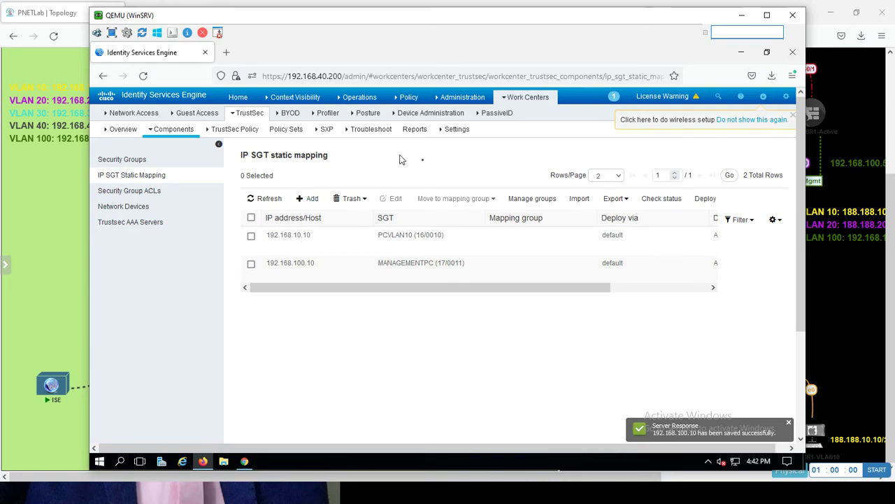
# - Check Publish SXP bindings on PxGrid in SXP Settings, save, and confirm the SXP service restart
pyautogui.click(457, 130)
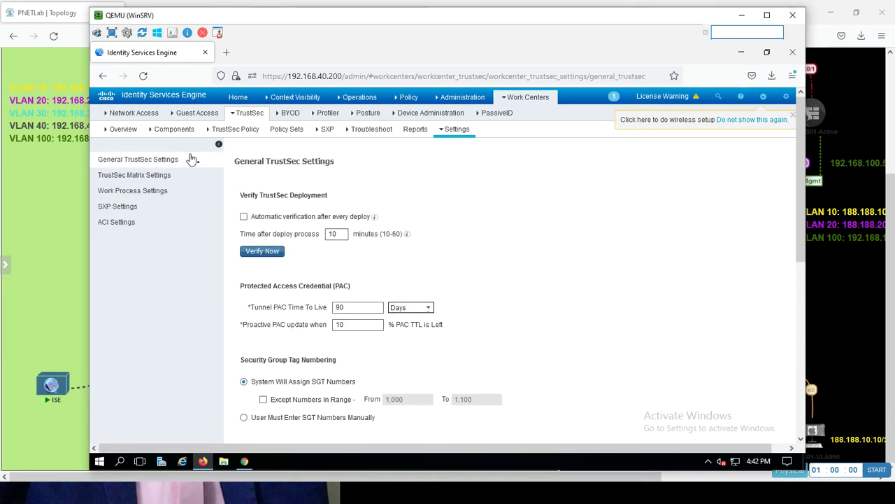
pyautogui.click(117, 209)
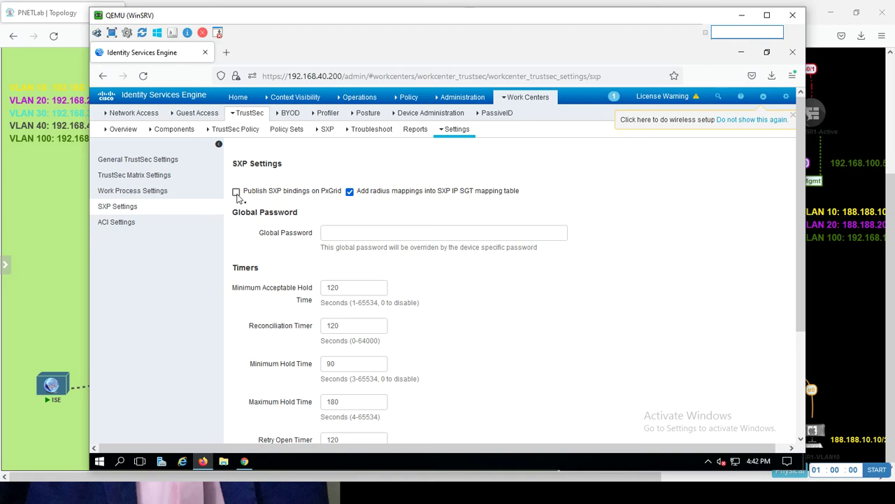
pyautogui.click(237, 192)
pyautogui.scroll(-4, 575, 336)
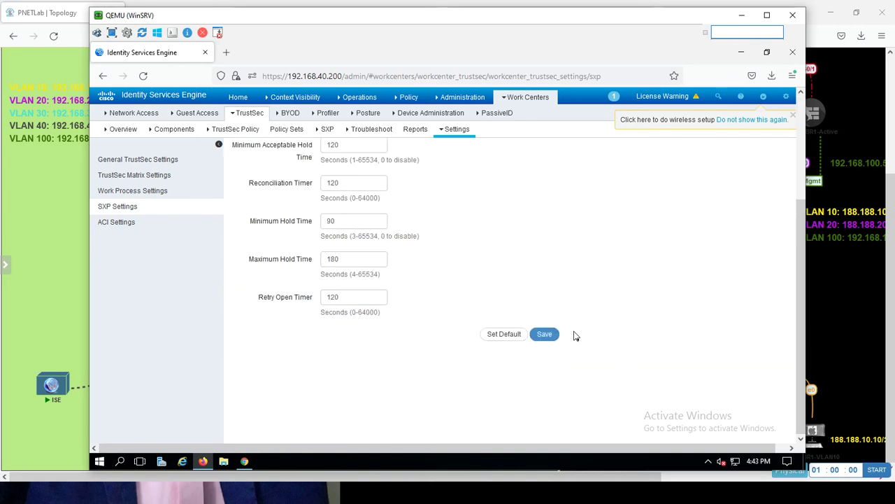
pyautogui.click(547, 333)
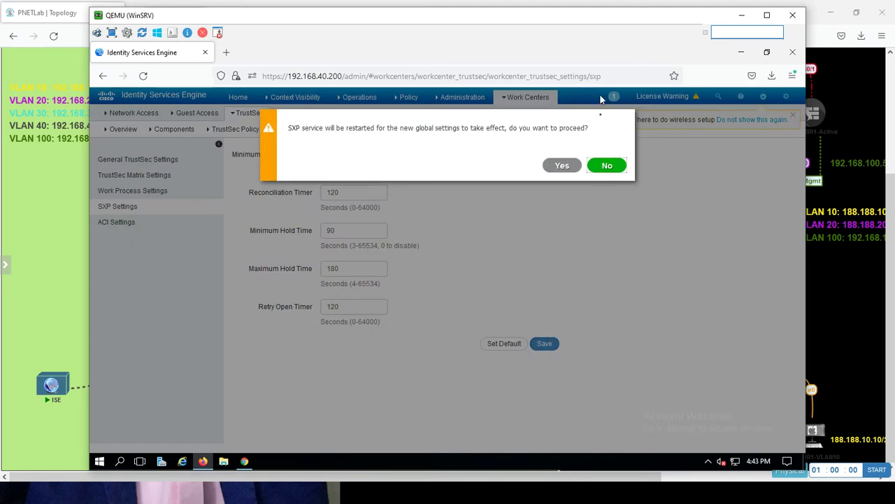
pyautogui.click(561, 165)
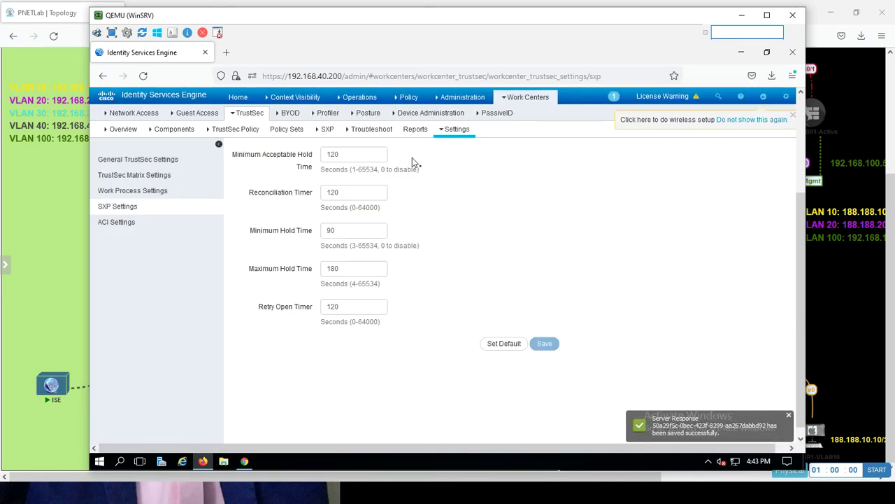
pyautogui.click(327, 130)
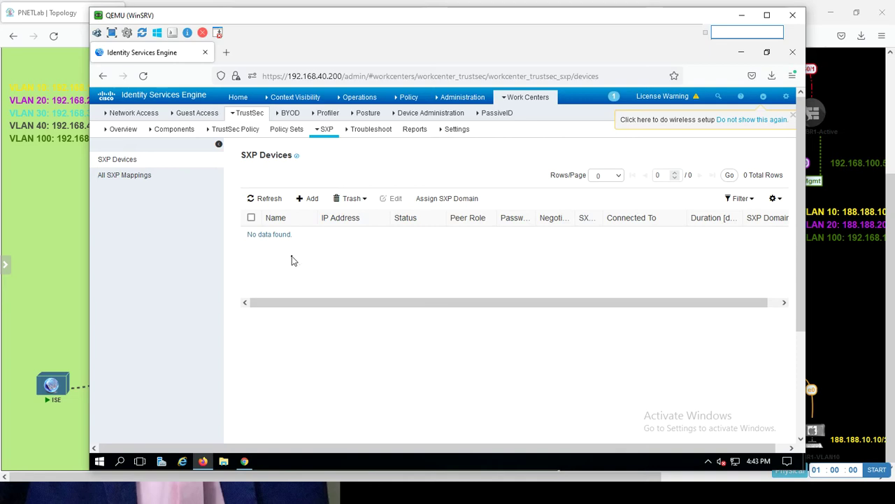
# - Start adding a new SXP device from the empty SXP Devices list
pyautogui.click(308, 199)
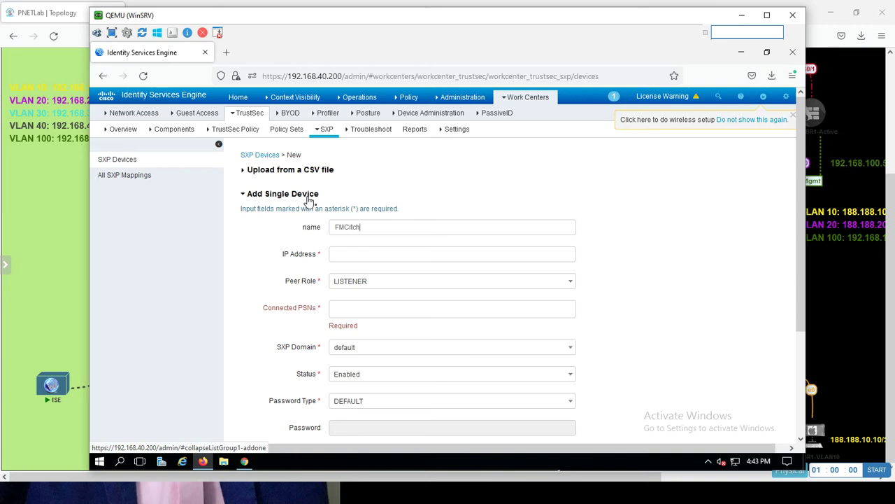
# - Enter device name FMC-Switch, IP 7.7.7.7 and peer role BOTH; no connected PSNs are offered
pyautogui.press('BackSpace')
pyautogui.press('BackSpace')
pyautogui.click(351, 255)
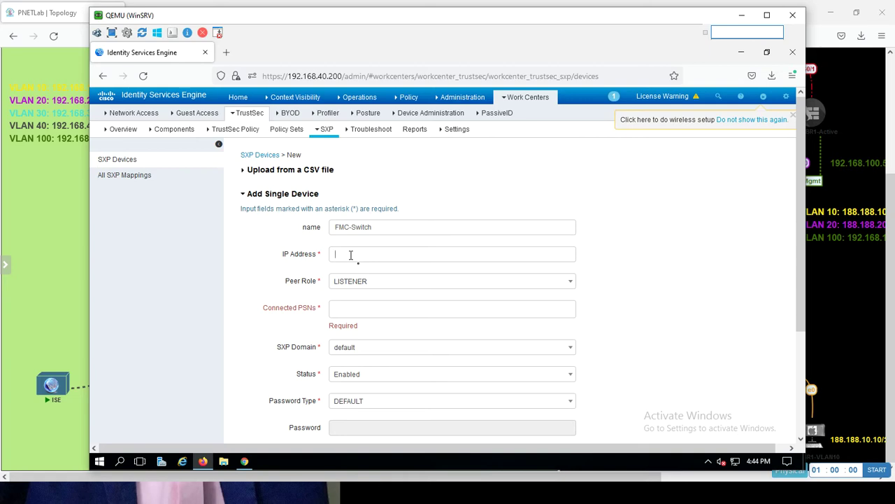
pyautogui.write('7.7')
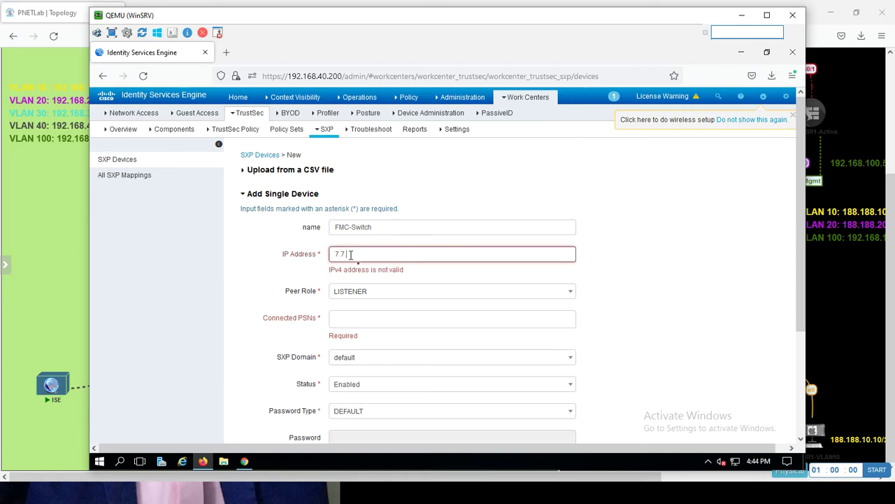
pyautogui.write('.7.7')
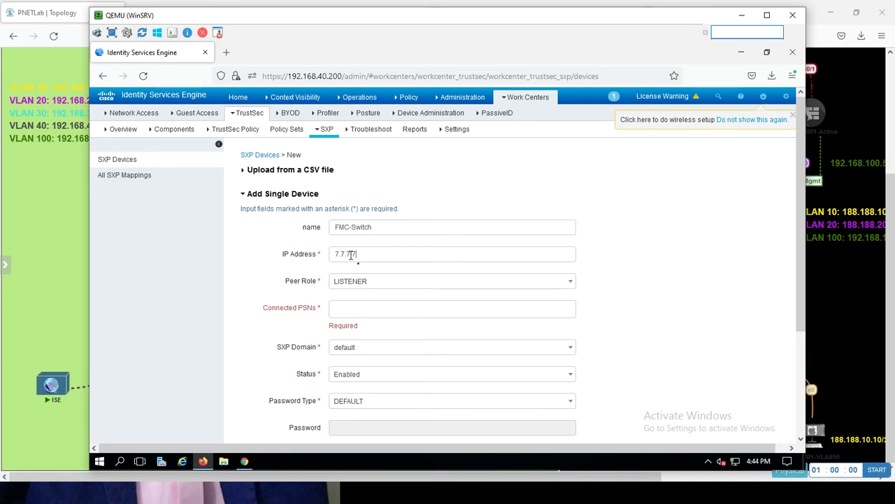
pyautogui.click(379, 283)
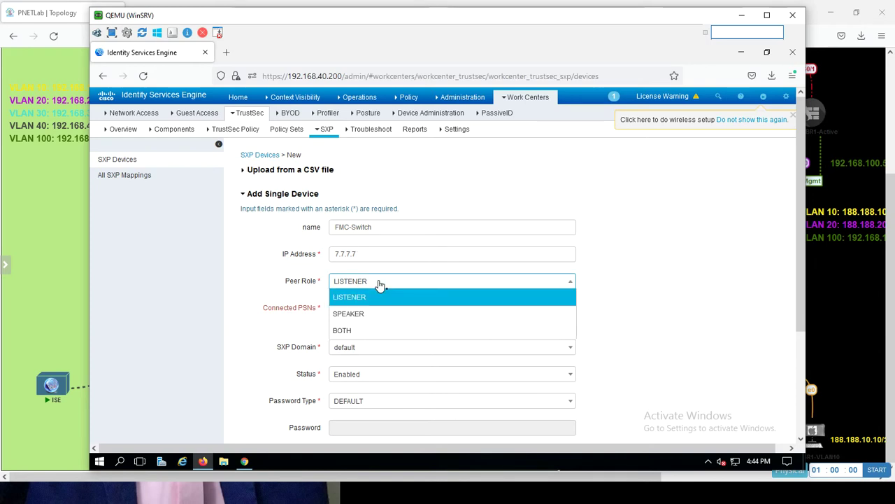
pyautogui.click(352, 334)
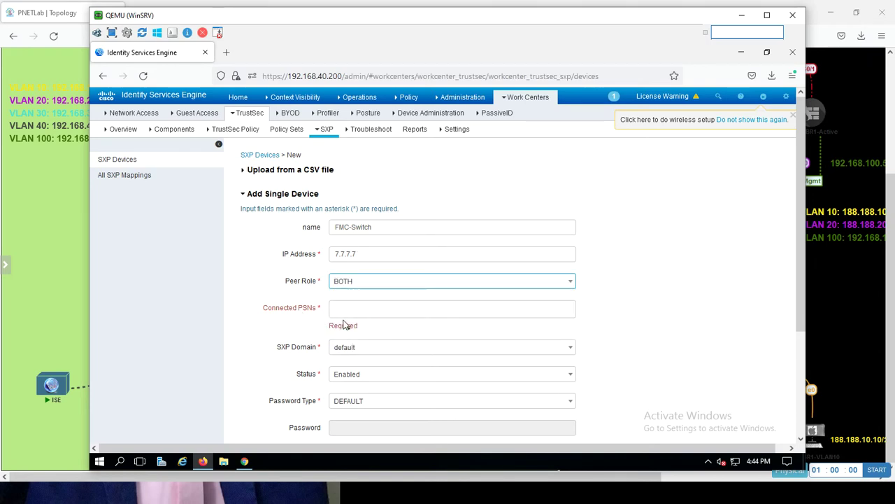
pyautogui.click(352, 314)
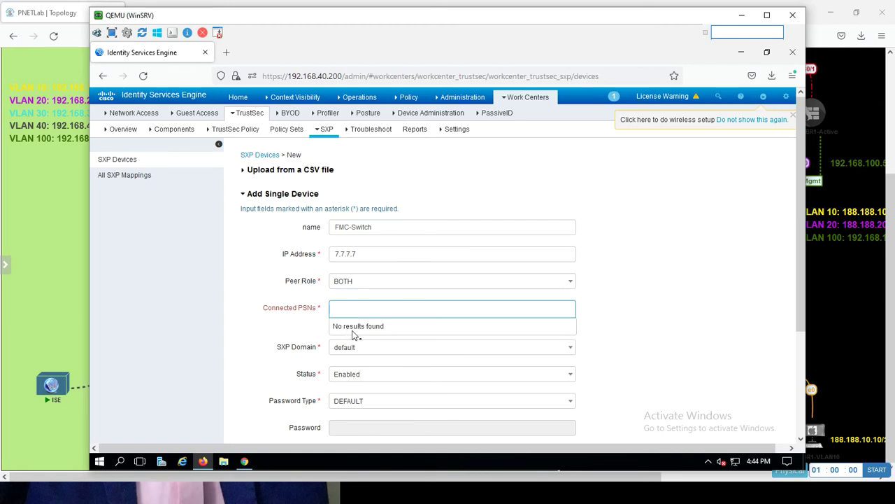
pyautogui.moveTo(440, 104)
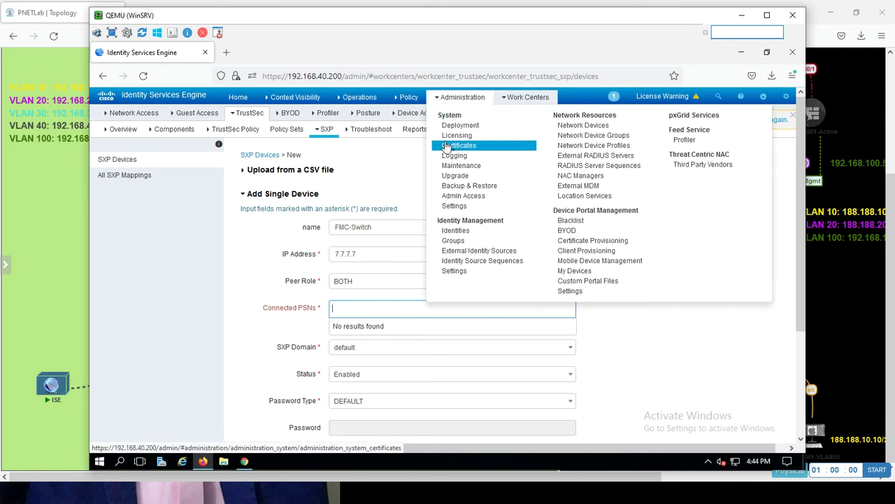
# - In a new Deployment tab, enable the SXP service on the ISE node (GigabitEthernet 0) and save
pyautogui.rightClick(452, 133)
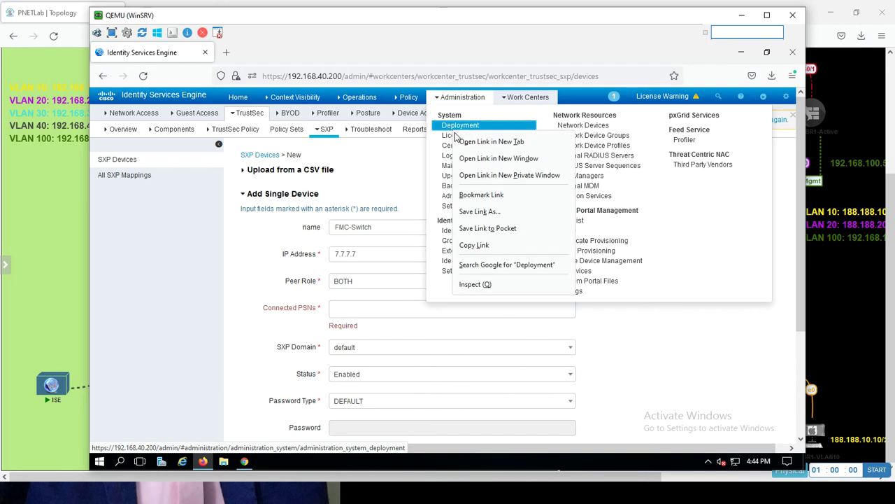
pyautogui.click(466, 145)
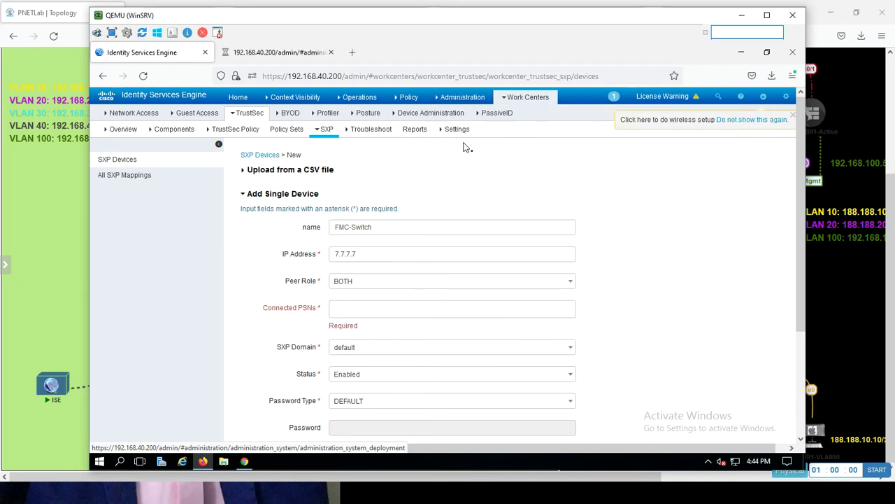
pyautogui.click(266, 58)
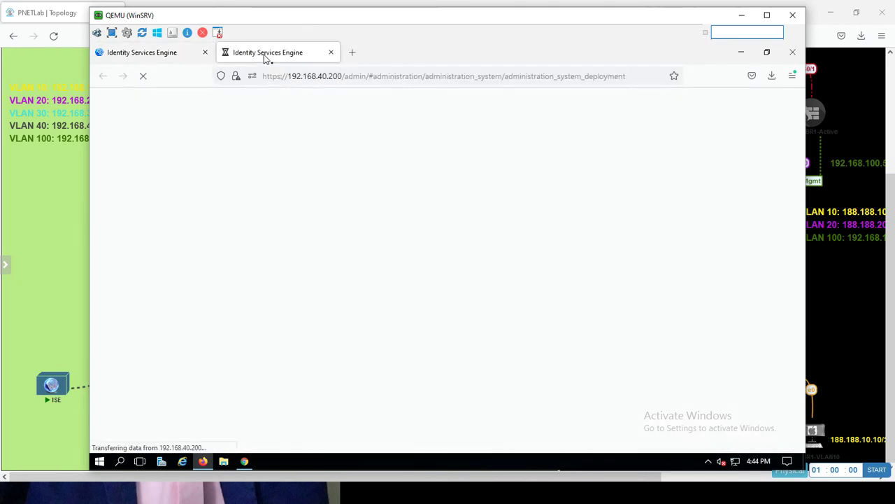
pyautogui.click(186, 54)
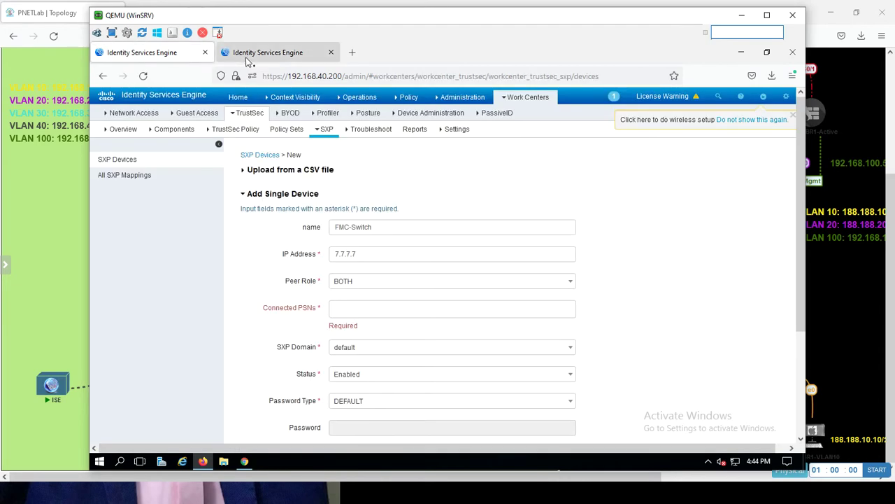
pyautogui.click(246, 60)
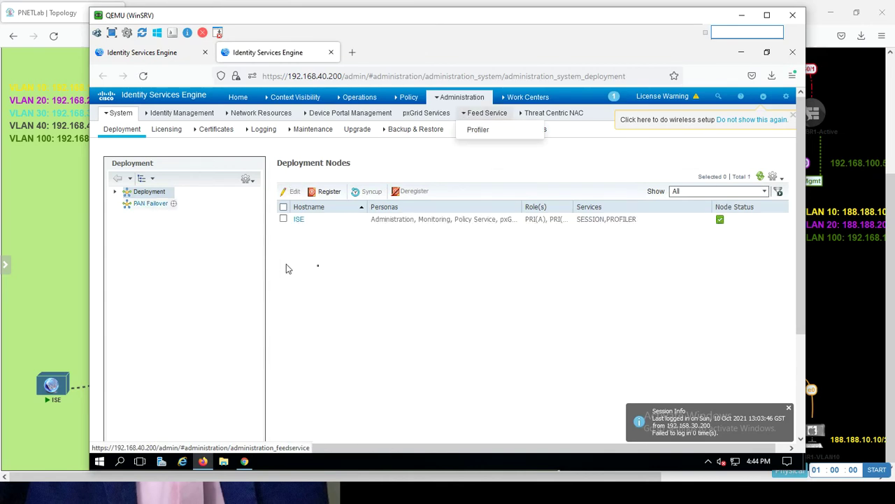
pyautogui.click(284, 219)
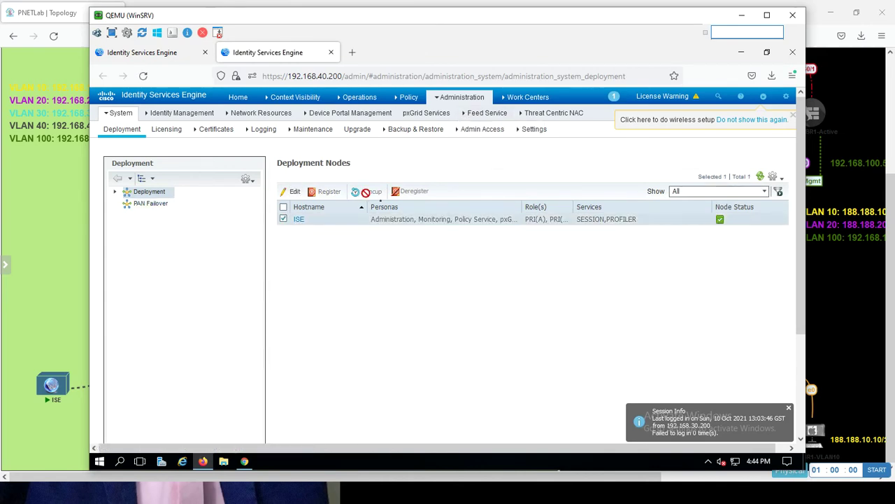
pyautogui.click(296, 193)
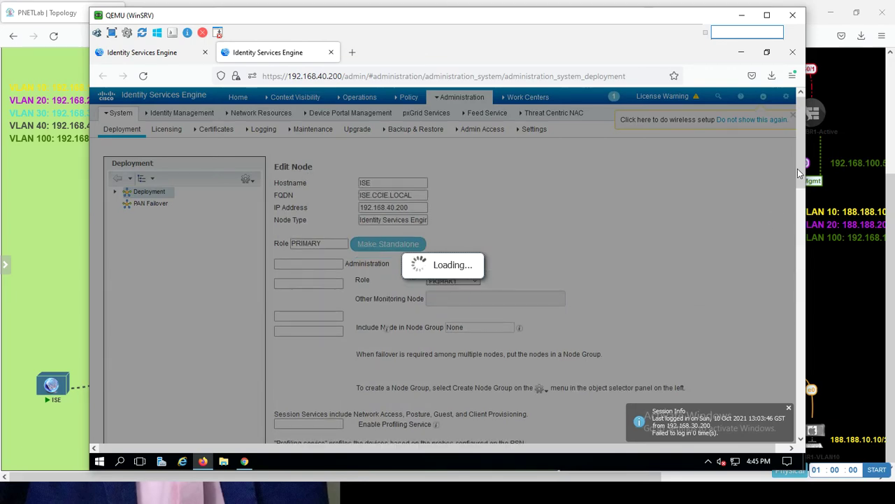
pyautogui.scroll(-3, 802, 164)
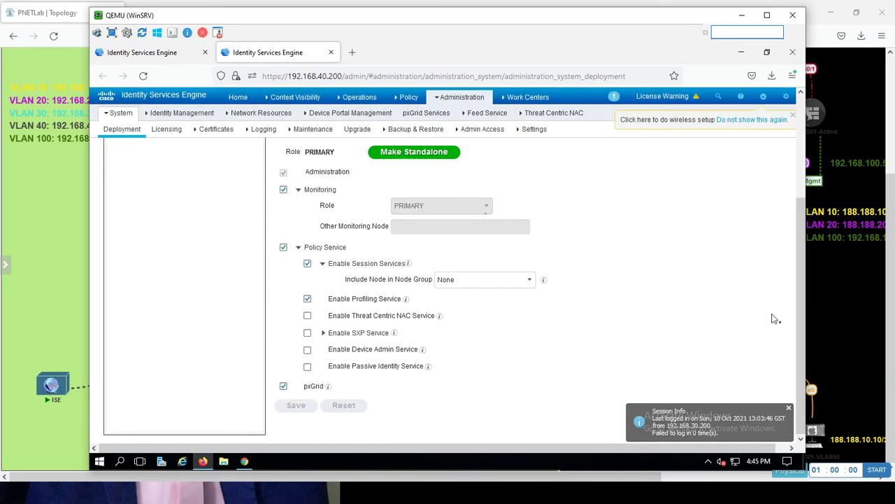
pyautogui.click(308, 333)
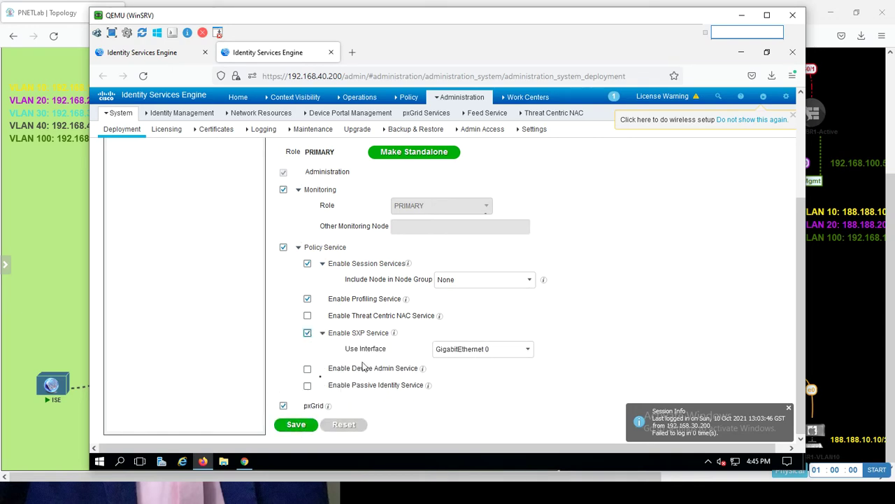
pyautogui.click(296, 425)
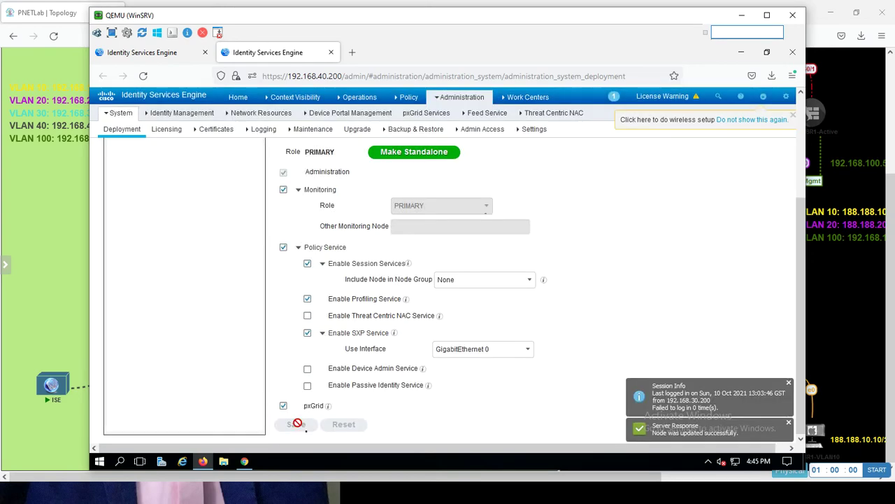
pyautogui.click(146, 53)
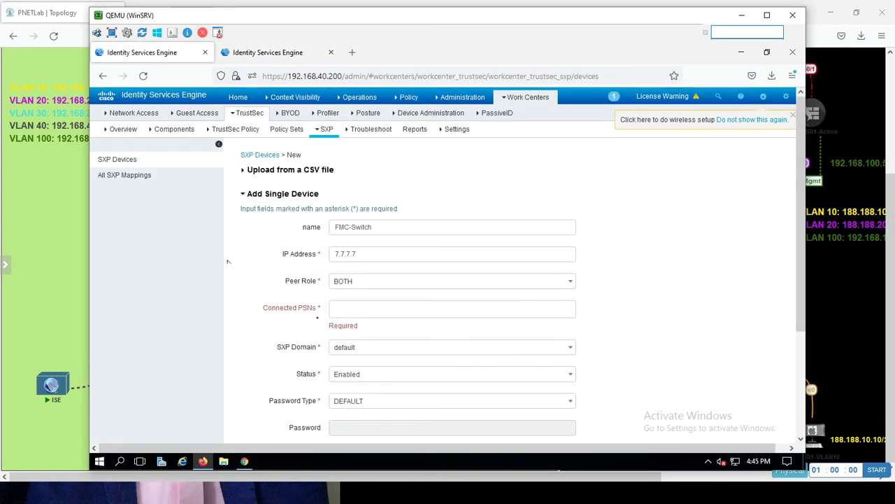
# - Discard the unfinished FMC-Switch device form after finding no PSNs to connect
pyautogui.click(357, 313)
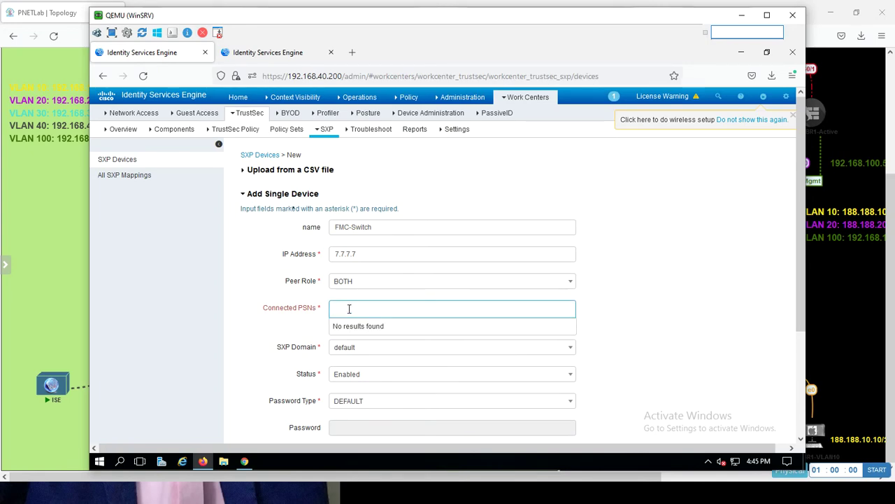
pyautogui.click(130, 159)
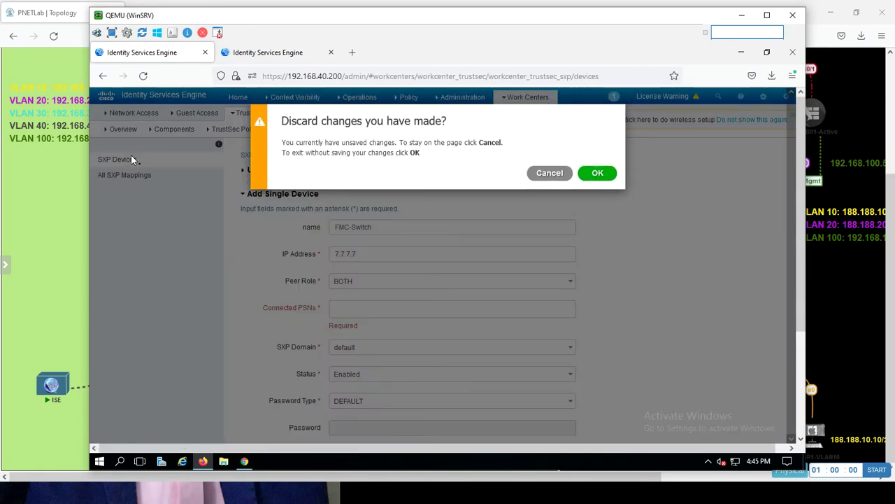
pyautogui.click(549, 175)
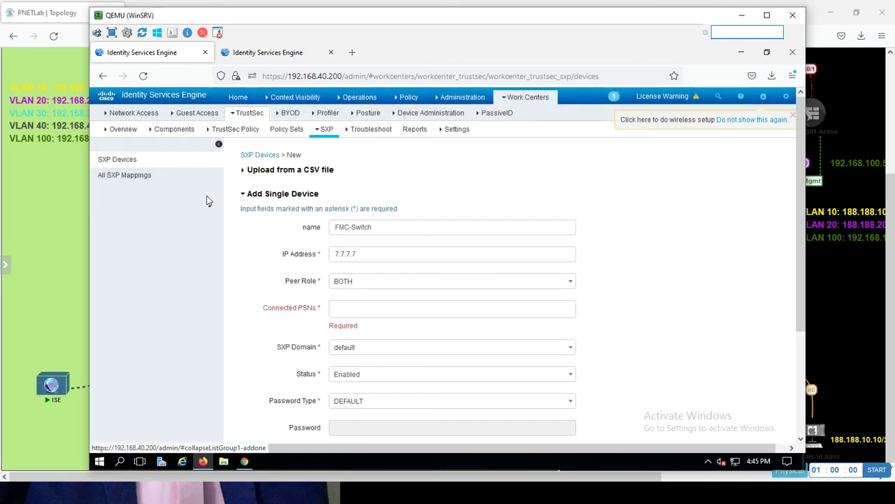
pyautogui.click(363, 308)
pyautogui.click(147, 166)
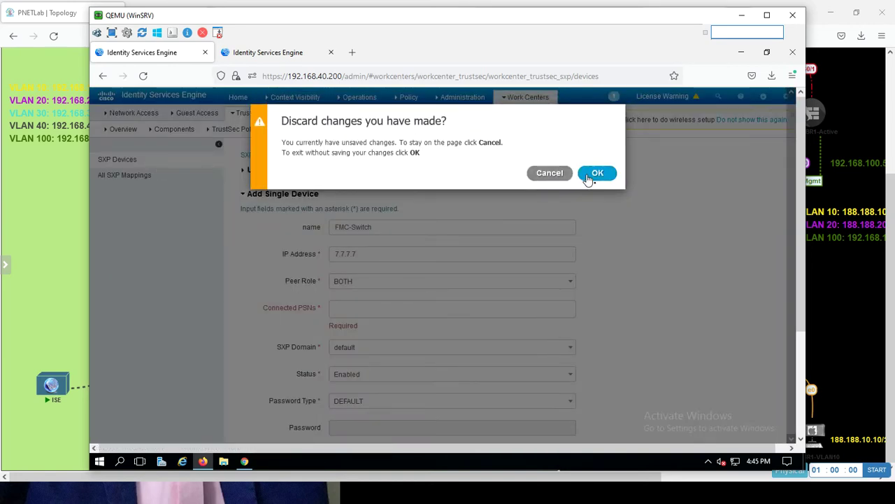
pyautogui.click(596, 173)
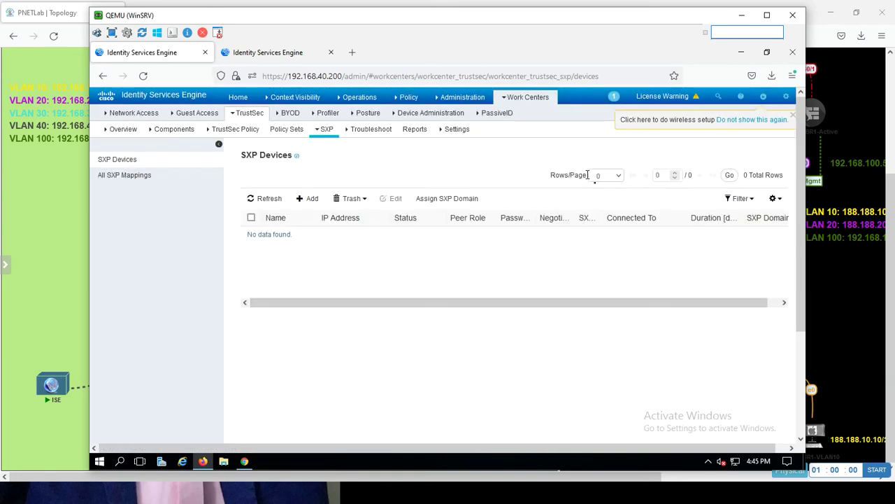
# - Add SXP device FMC-witch at 9.9.9.9 with role BOTH, PSN ISE, password type NONE, and save
pyautogui.click(312, 199)
pyautogui.click(344, 228)
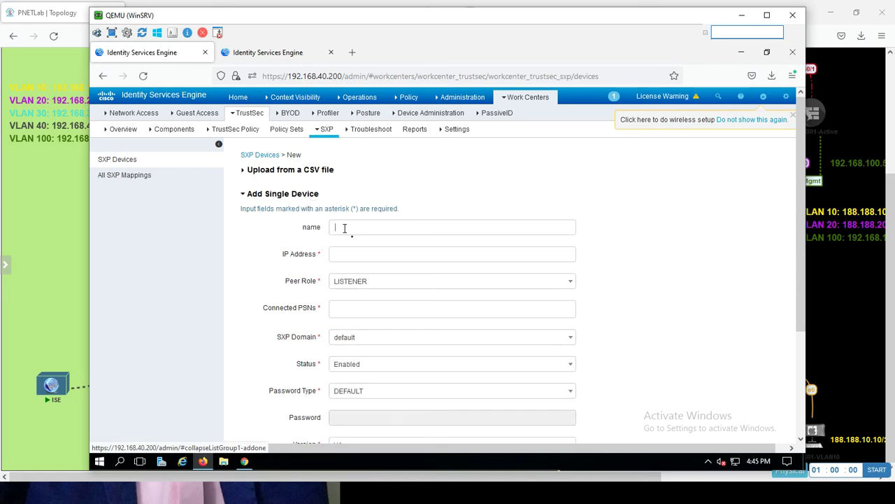
pyautogui.write('FMC-witch')
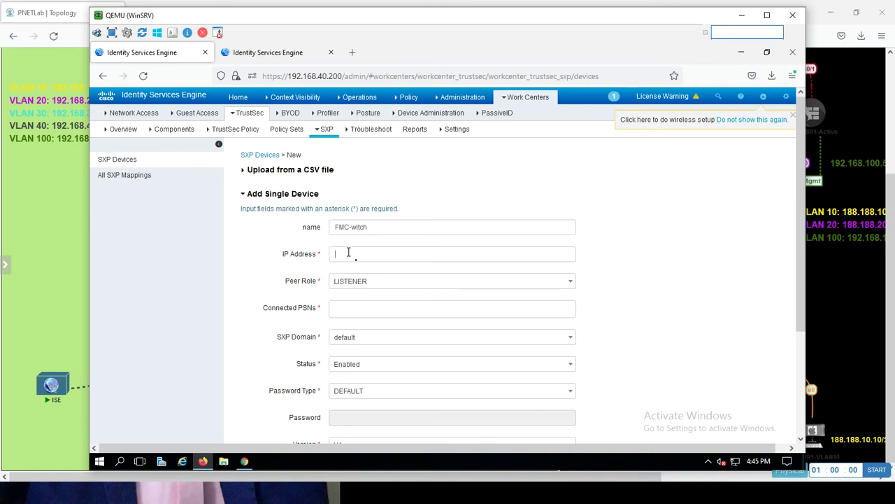
pyautogui.write('9.9.9.9')
pyautogui.click(371, 284)
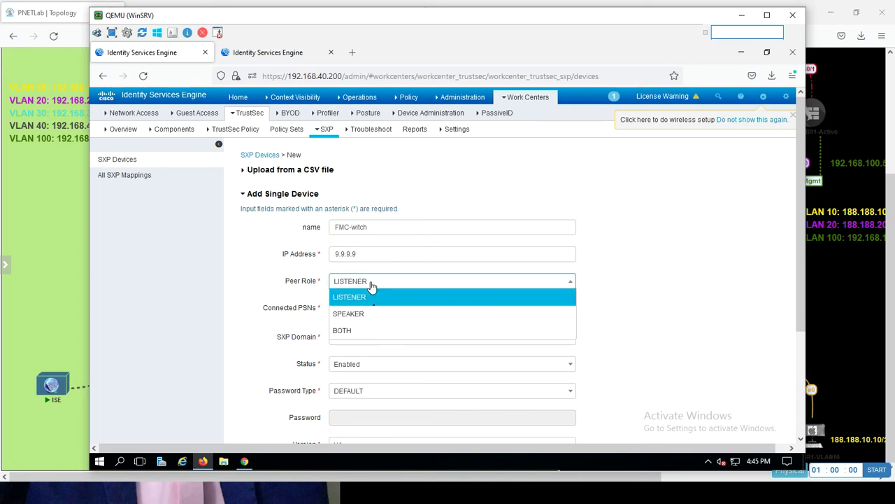
pyautogui.click(355, 333)
pyautogui.click(347, 315)
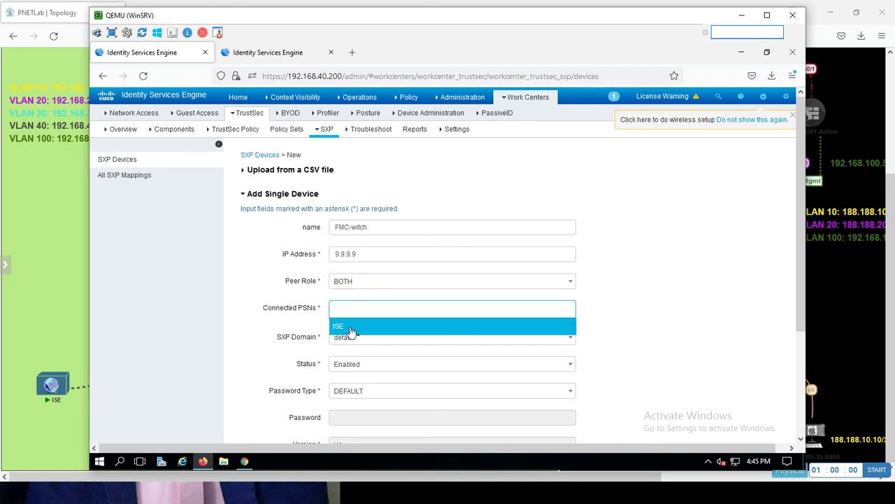
pyautogui.click(351, 330)
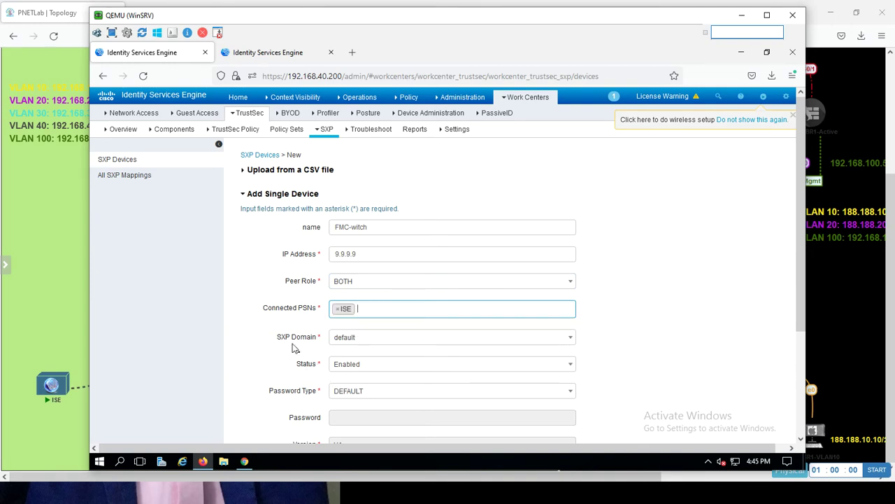
pyautogui.click(354, 395)
pyautogui.click(350, 358)
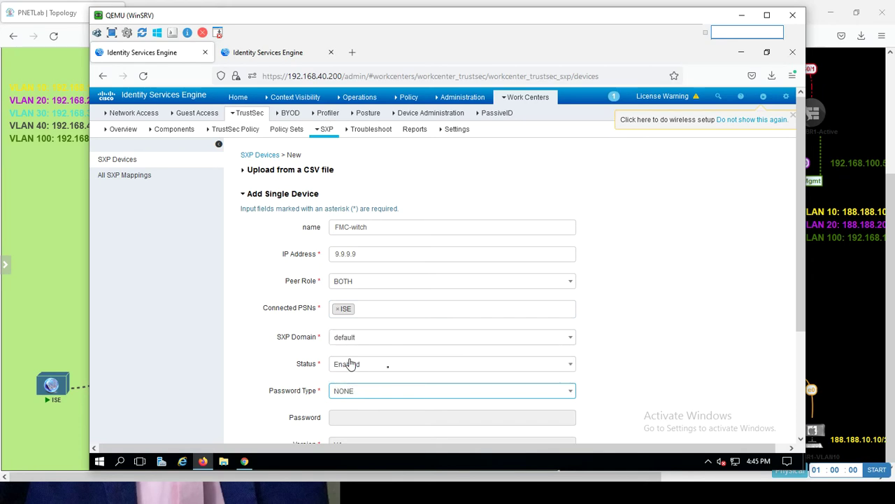
pyautogui.moveTo(803, 284); pyautogui.dragTo(790, 413)
pyautogui.click(564, 349)
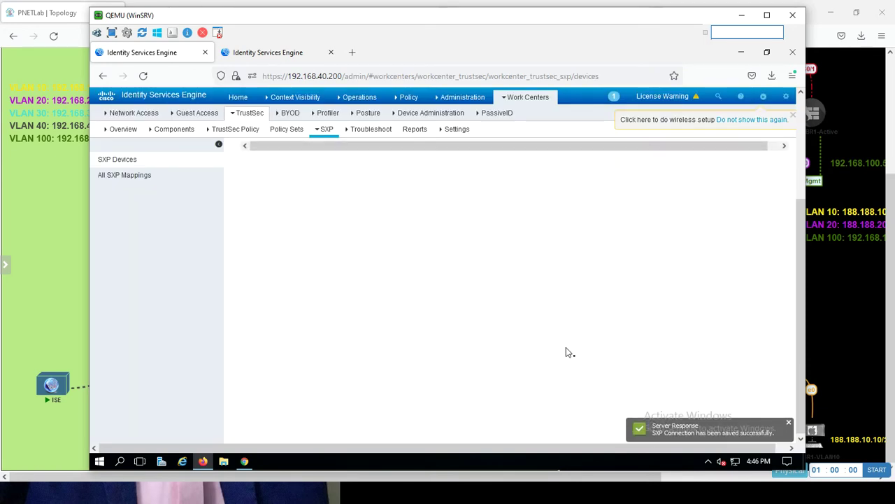
# - Refresh the SXP mappings and device lists until the 9.9.9.9 peer appears with status OFF
pyautogui.click(124, 177)
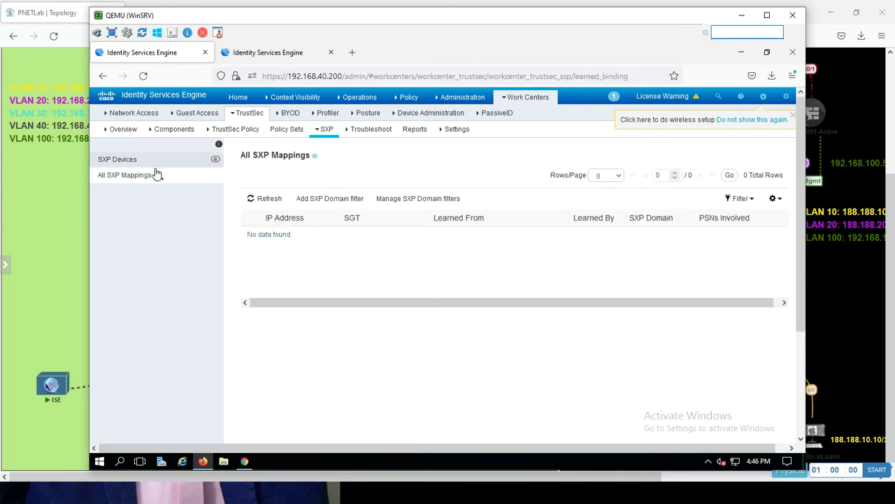
pyautogui.click(118, 160)
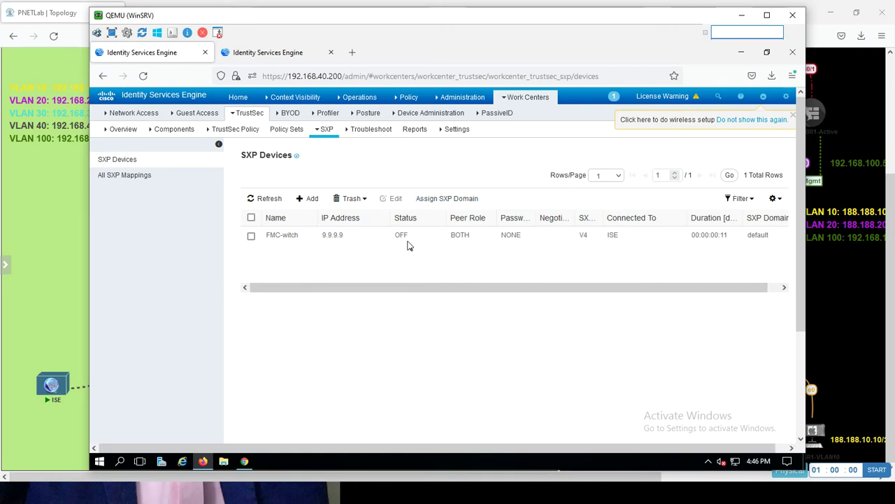
pyautogui.click(133, 182)
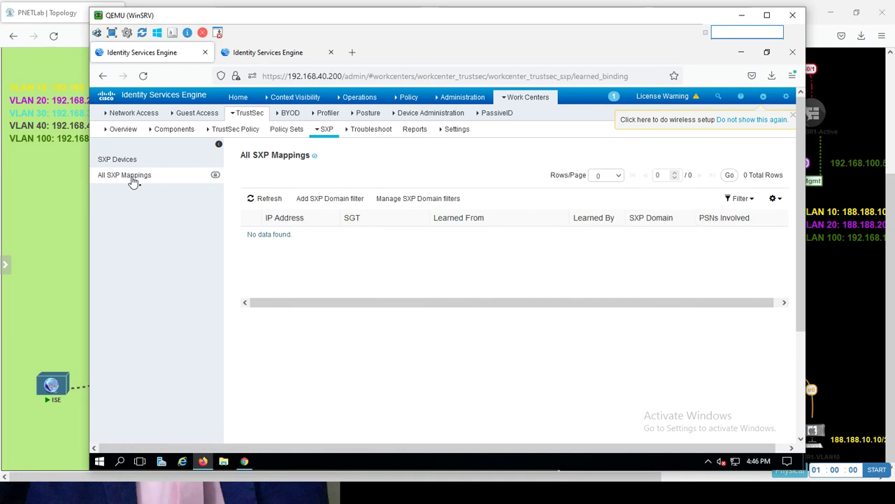
pyautogui.click(267, 199)
pyautogui.click(119, 163)
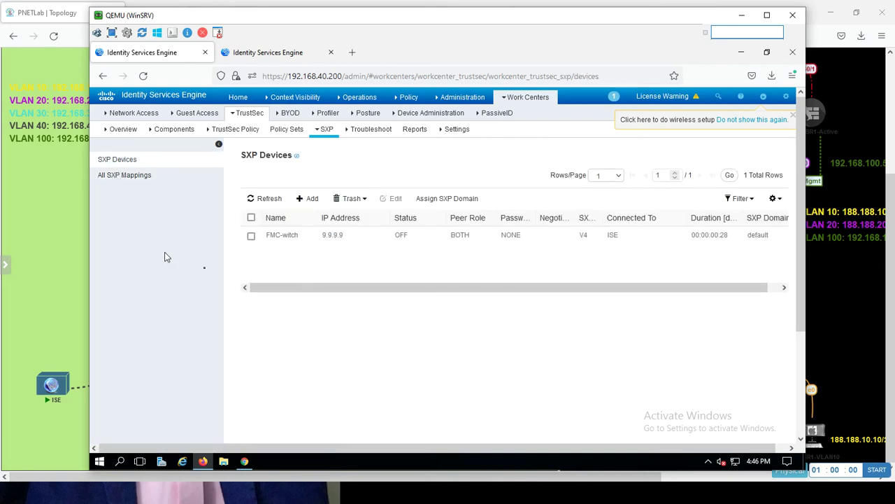
pyautogui.click(262, 199)
pyautogui.click(262, 200)
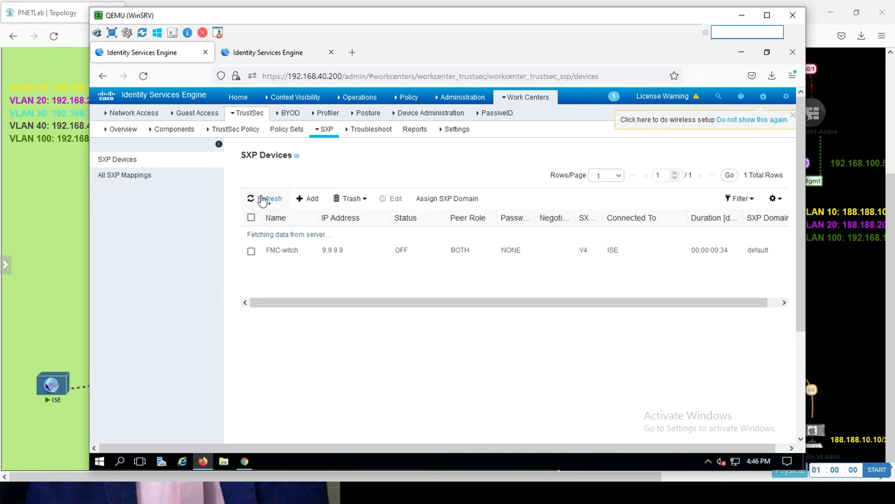
pyautogui.click(139, 177)
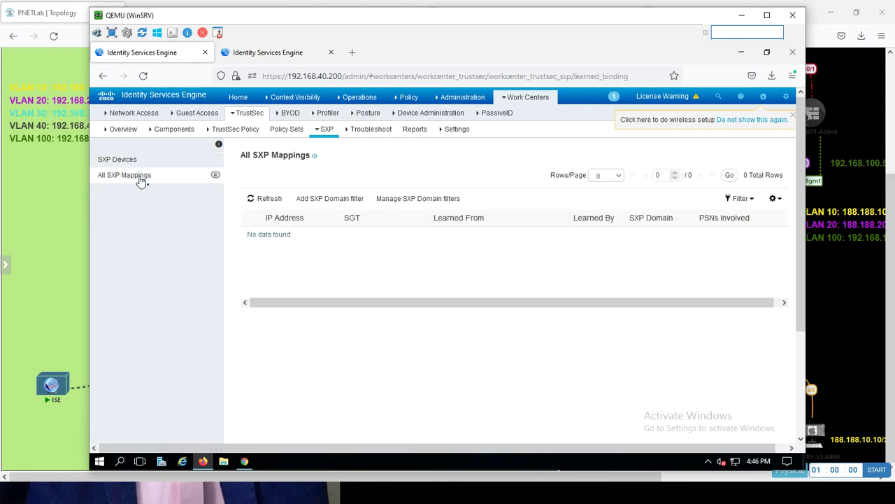
pyautogui.click(253, 203)
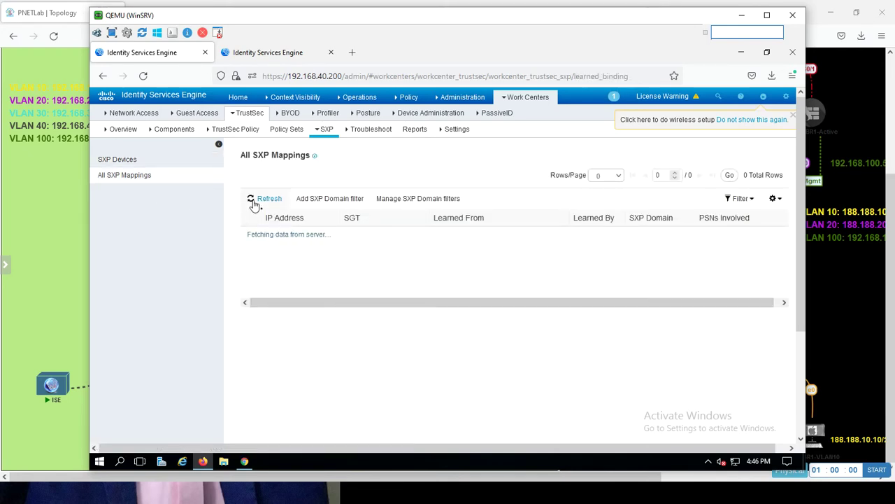
pyautogui.click(130, 160)
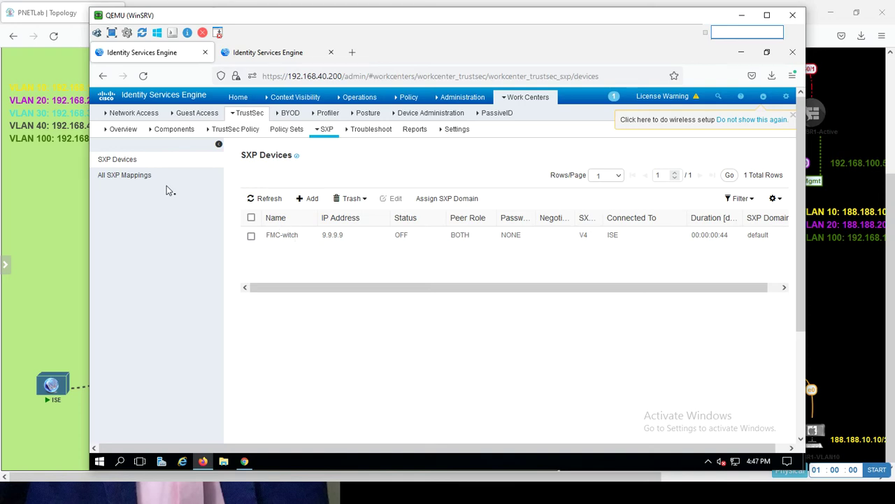
pyautogui.click(175, 130)
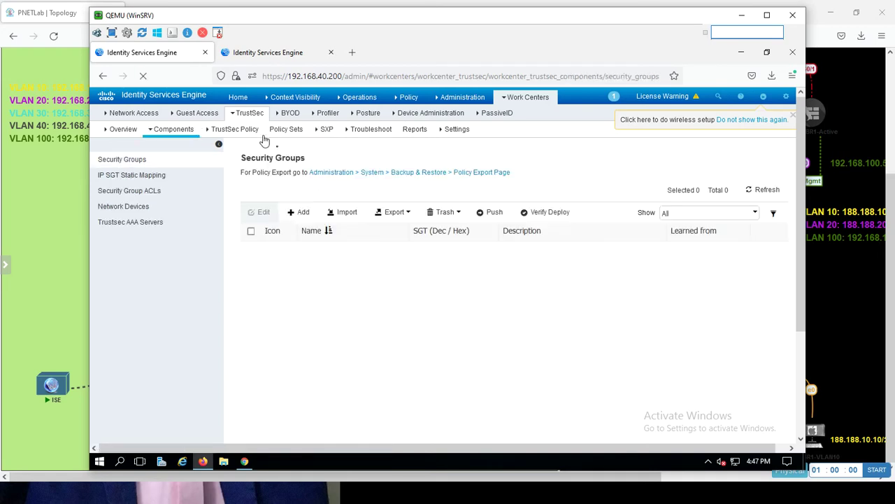
pyautogui.click(148, 178)
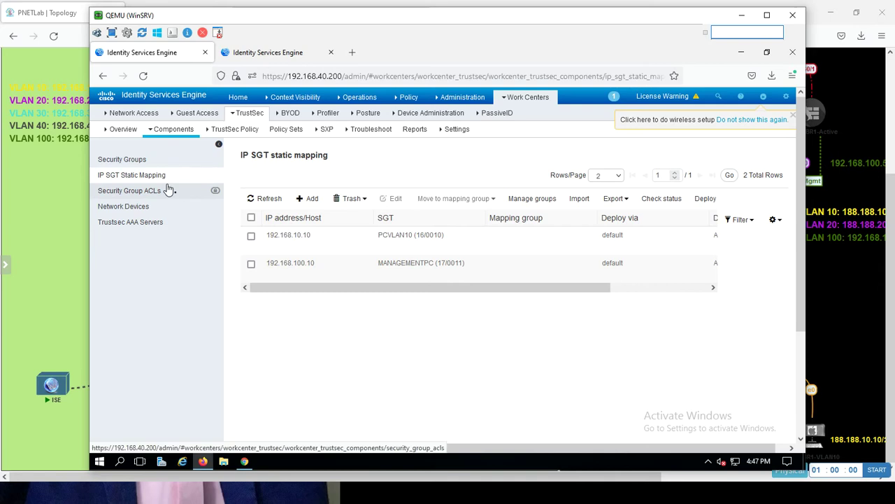
pyautogui.click(326, 133)
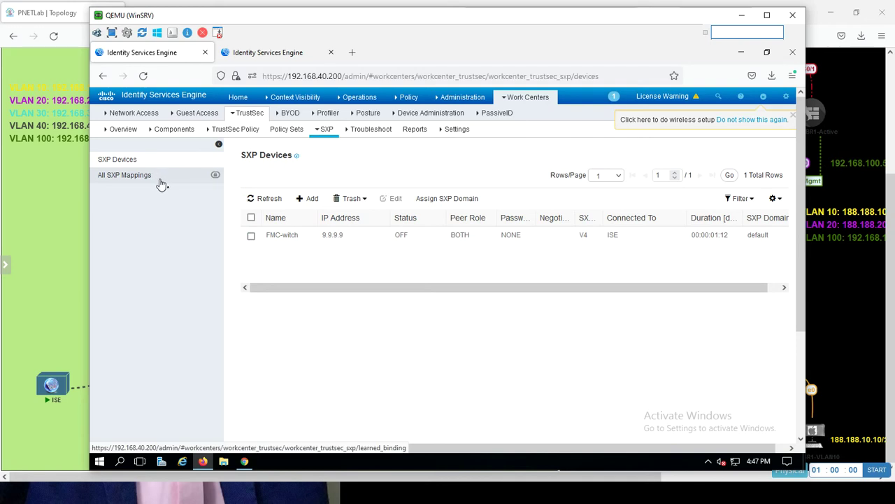
pyautogui.click(457, 132)
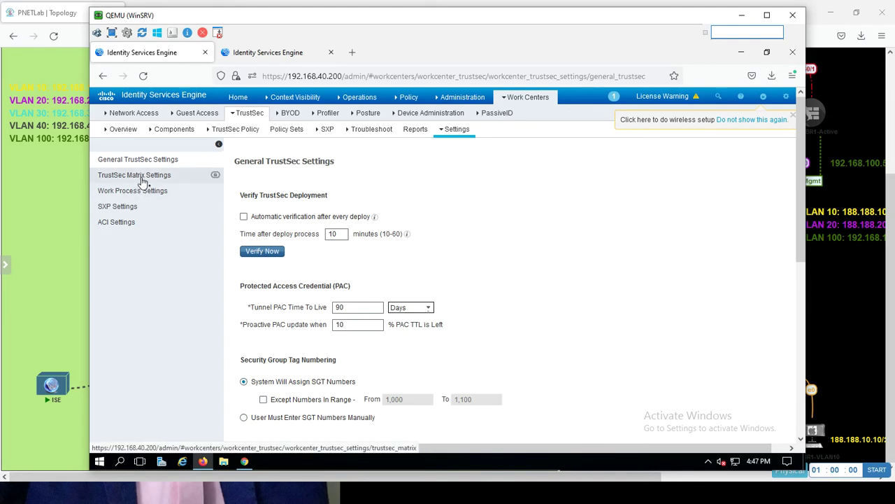
pyautogui.click(132, 206)
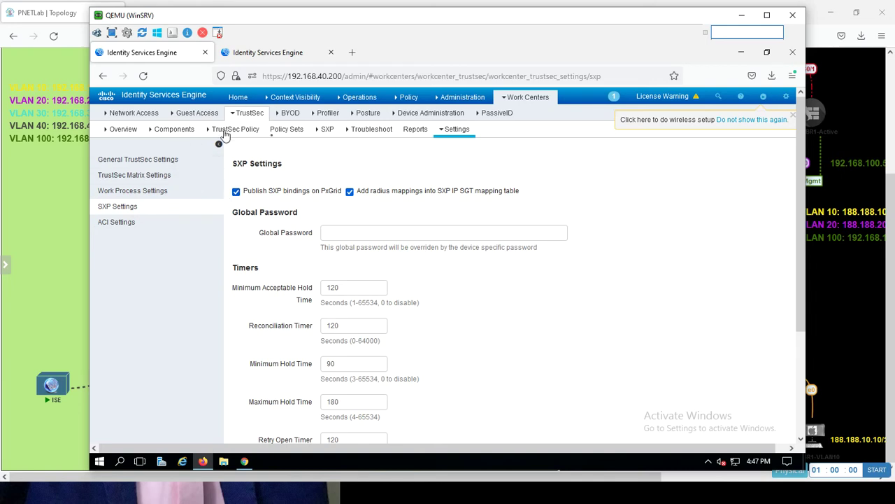
pyautogui.click(288, 114)
pyautogui.click(324, 133)
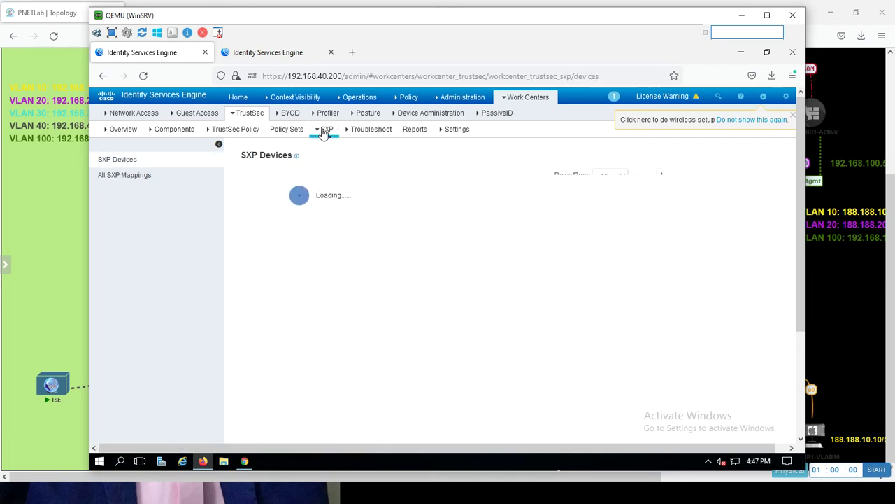
pyautogui.click(126, 175)
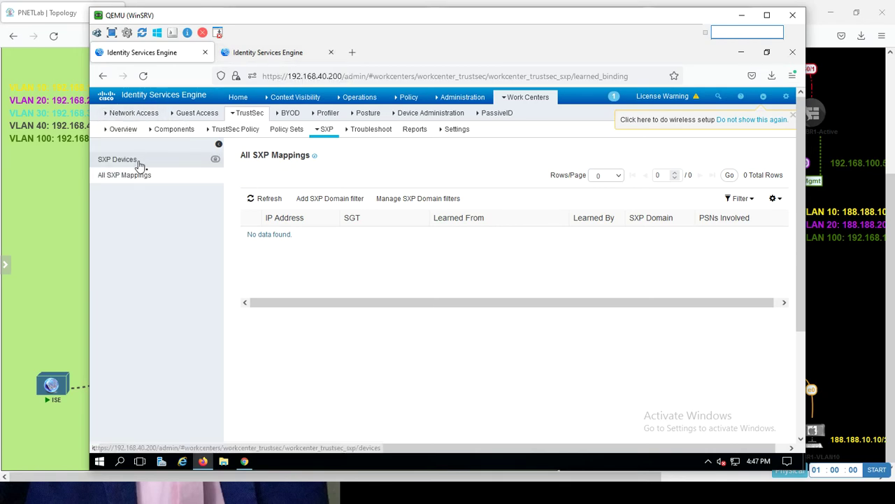
pyautogui.click(139, 164)
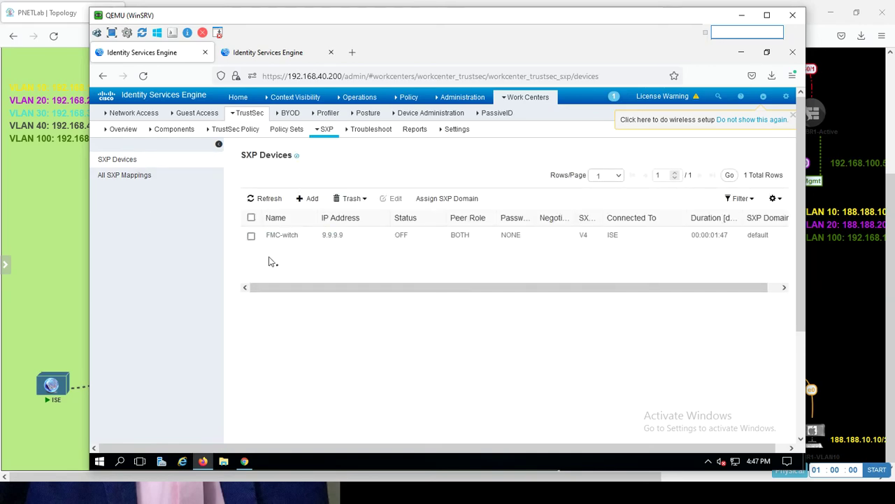
# - Create a new SXP domain named FMC2 from the Assign SXP Domain dialog
pyautogui.click(449, 198)
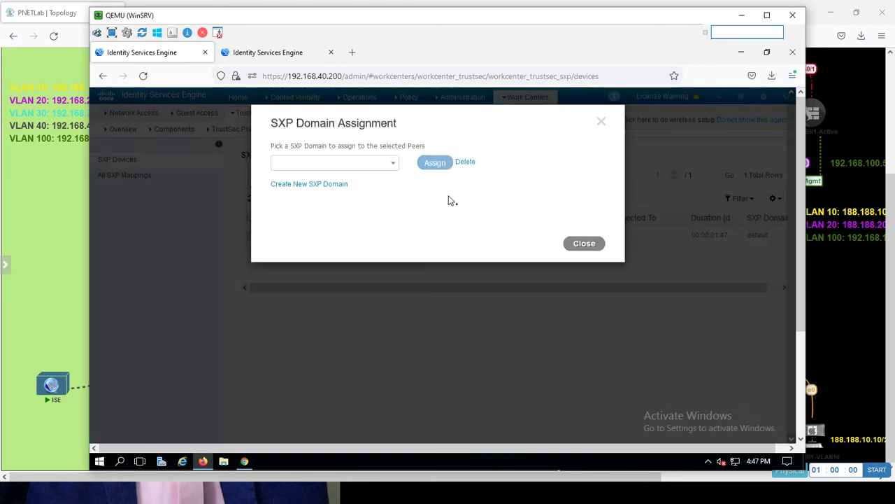
pyautogui.click(305, 186)
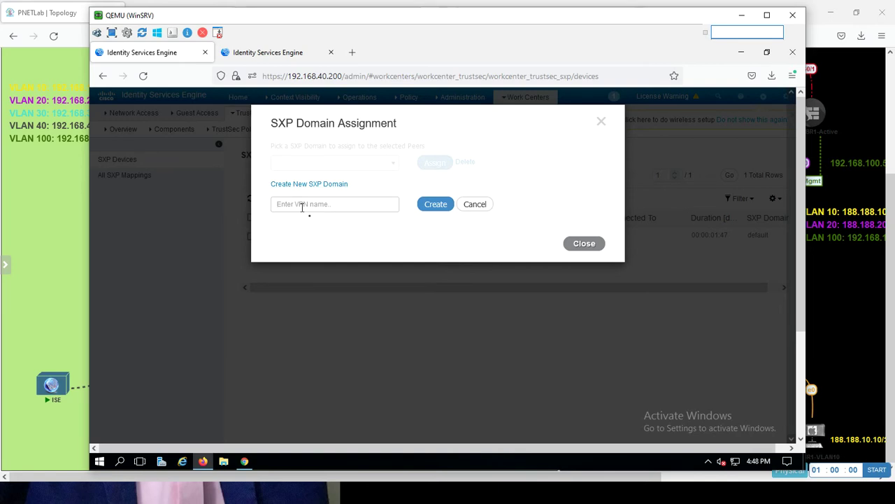
pyautogui.write('FMC2')
pyautogui.click(429, 204)
# - Pick FMC2, then fmc, in the domain list and close without assigning FMC-witch
pyautogui.click(383, 169)
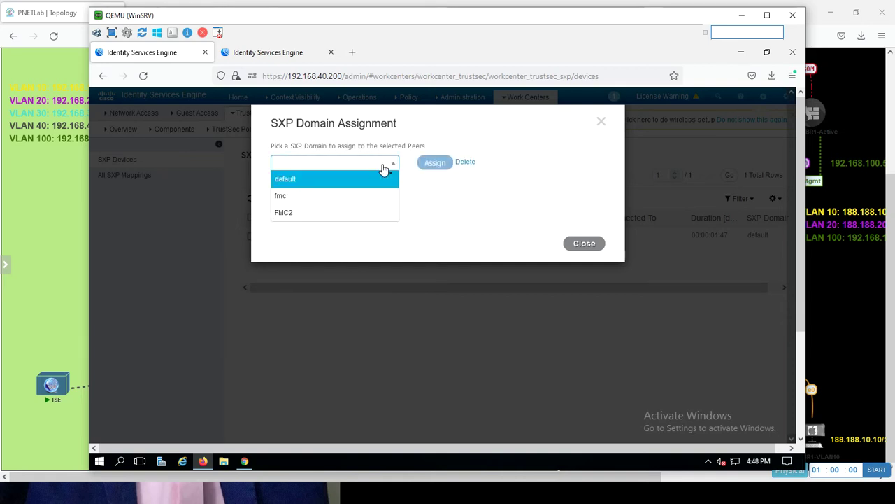
pyautogui.click(311, 217)
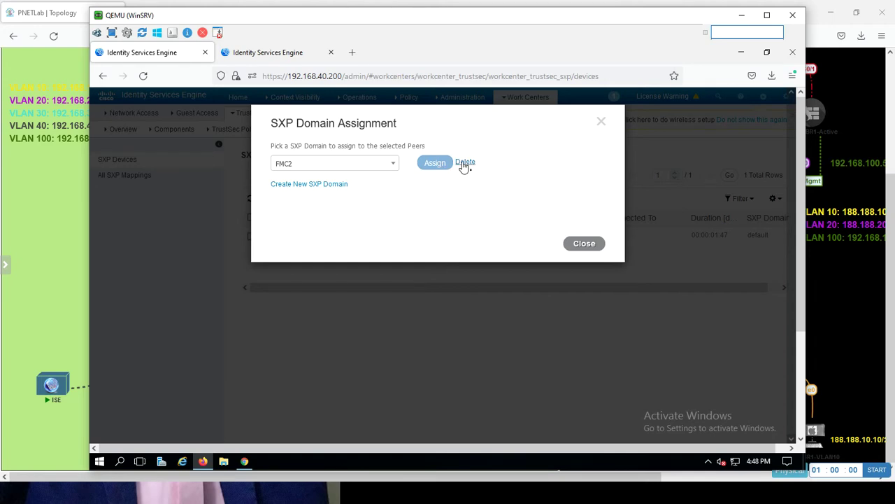
pyautogui.click(392, 165)
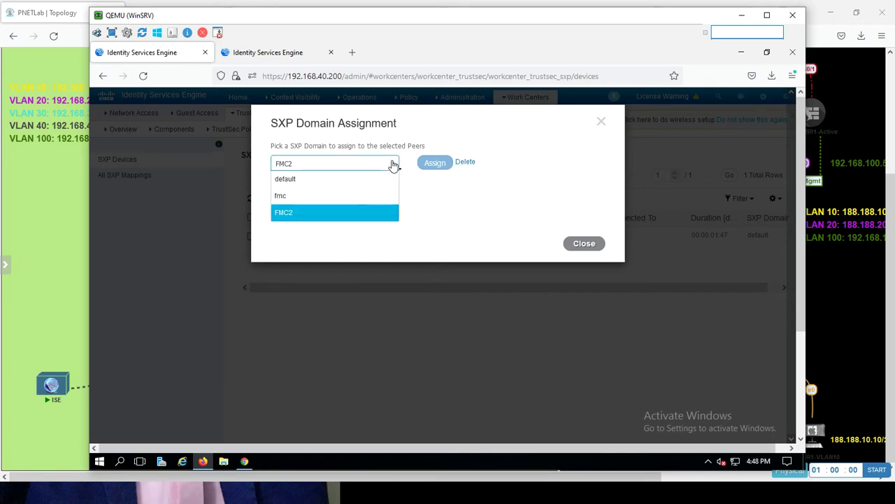
pyautogui.click(319, 198)
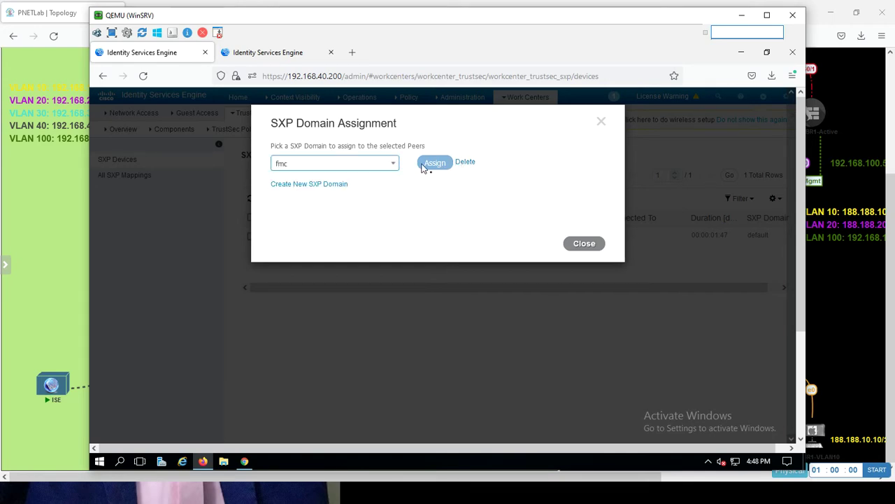
pyautogui.doubleClick(465, 165)
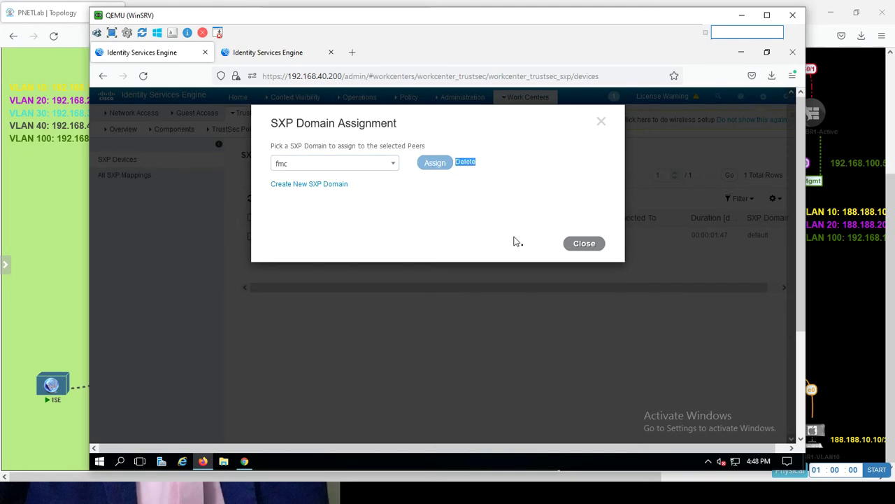
pyautogui.click(584, 244)
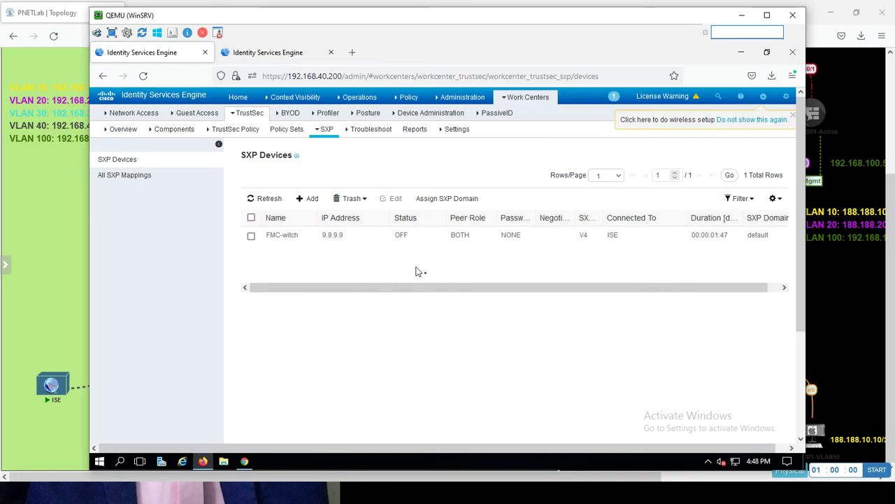
# - Reload SXP Devices, confirm All SXP Mappings is still empty, and return to PNETLab
pyautogui.click(143, 76)
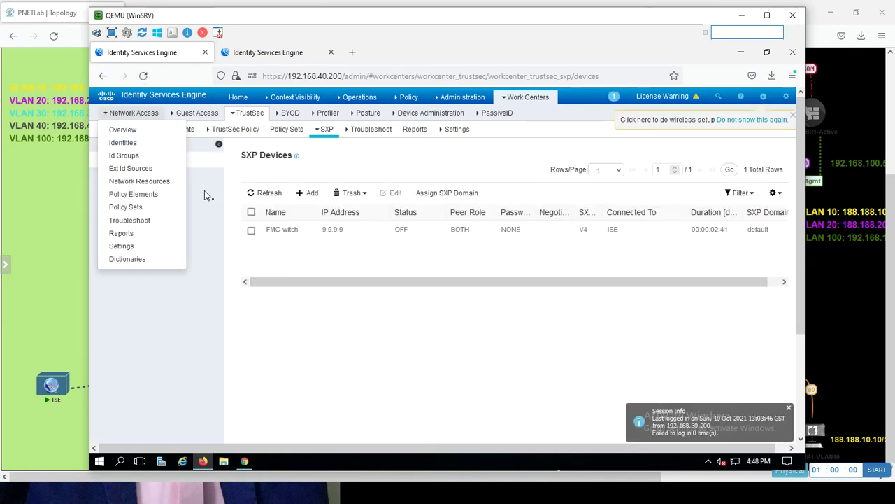
pyautogui.click(143, 178)
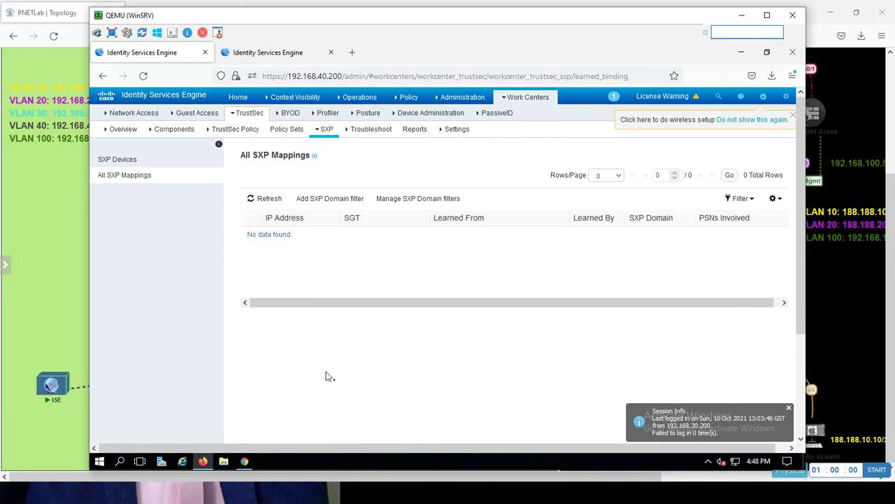
pyautogui.click(56, 335)
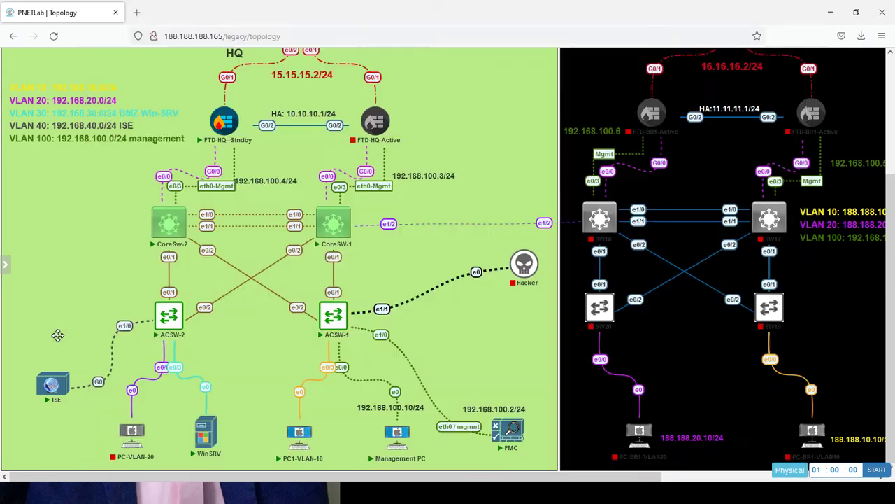
# - Open the ISE node's telnet console in SecureCRT and log in as admin
pyautogui.click(61, 384)
pyautogui.click(453, 124)
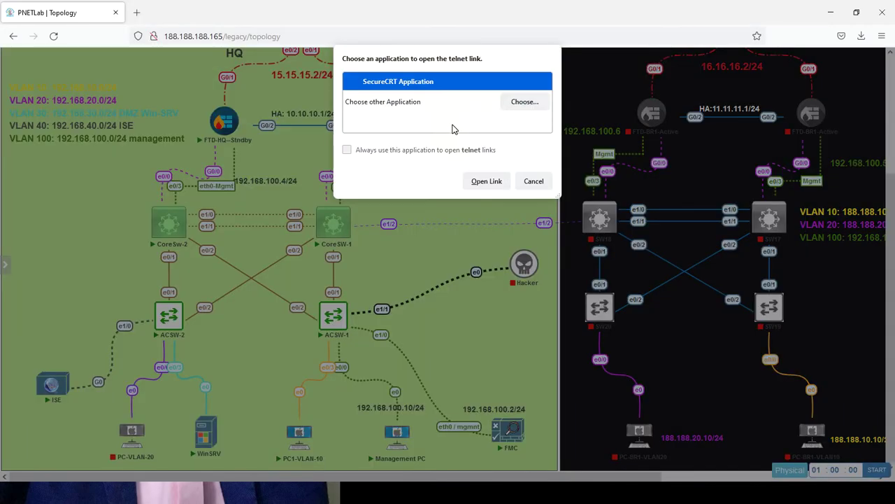
pyautogui.click(484, 181)
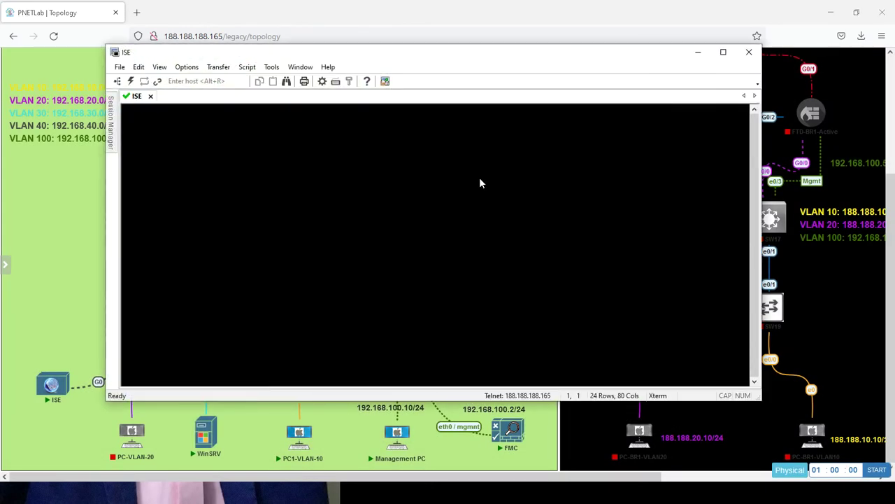
pyautogui.write('admin')
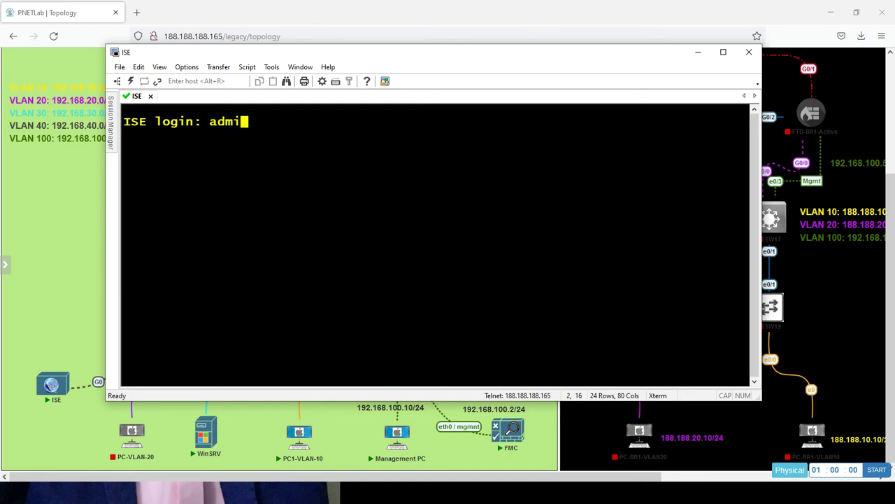
pyautogui.press('Return')
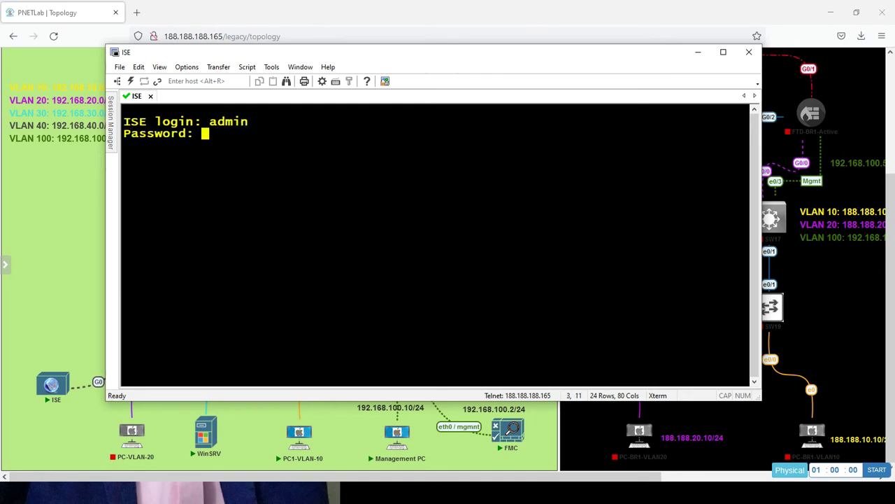
pyautogui.press('Return')
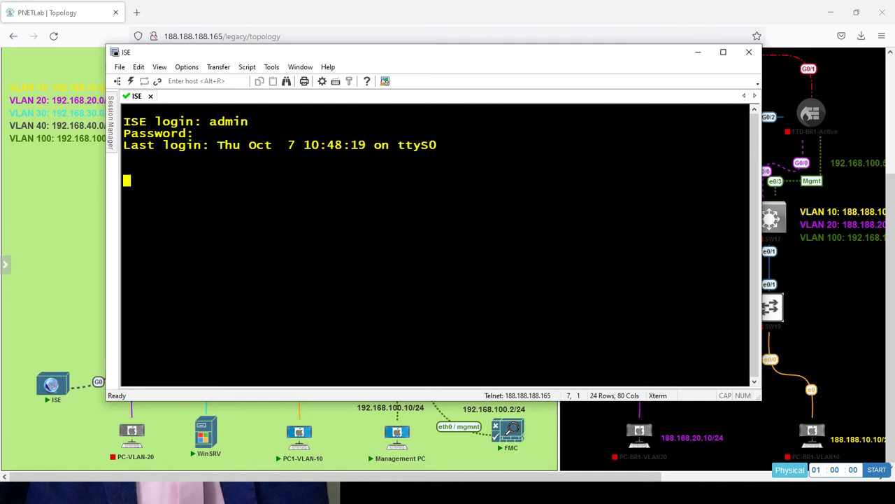
pyautogui.press('Return')
pyautogui.press('Return')
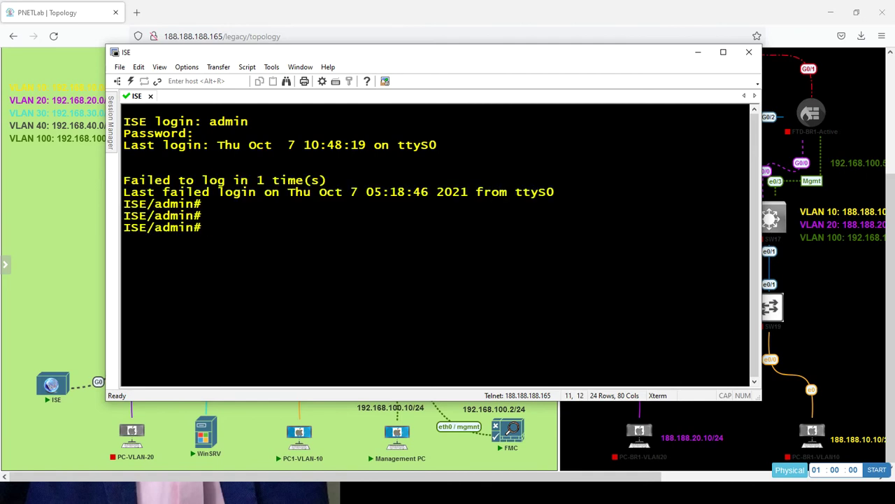
# - Run 'show application status ise' and confirm SXP Engine Service is running, then switch back to ISE
pyautogui.write('show ap')
pyautogui.press('Tab')
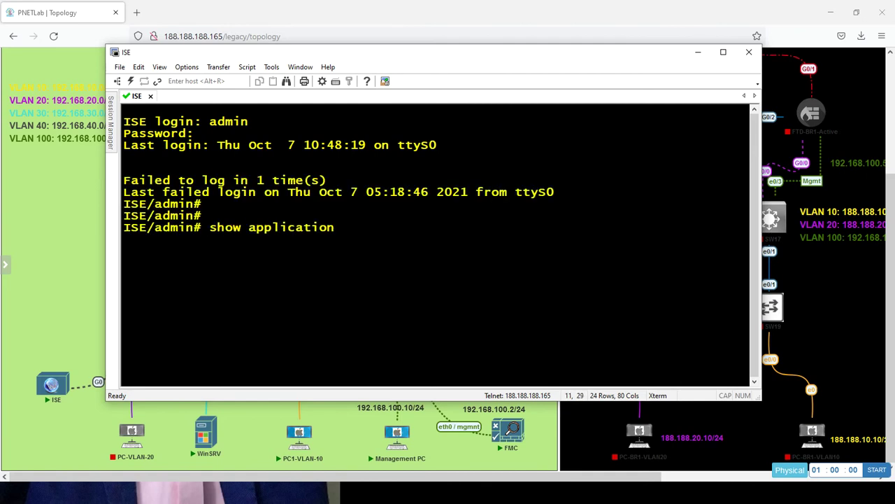
pyautogui.write('status ise')
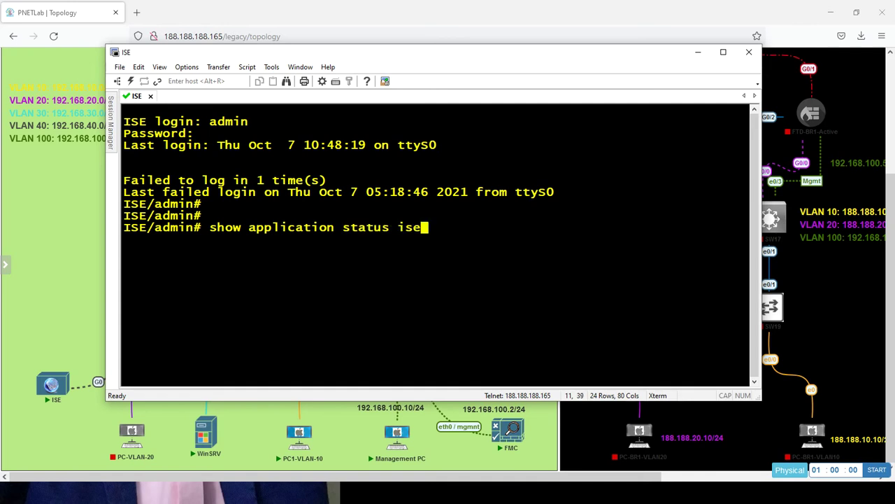
pyautogui.press('Return')
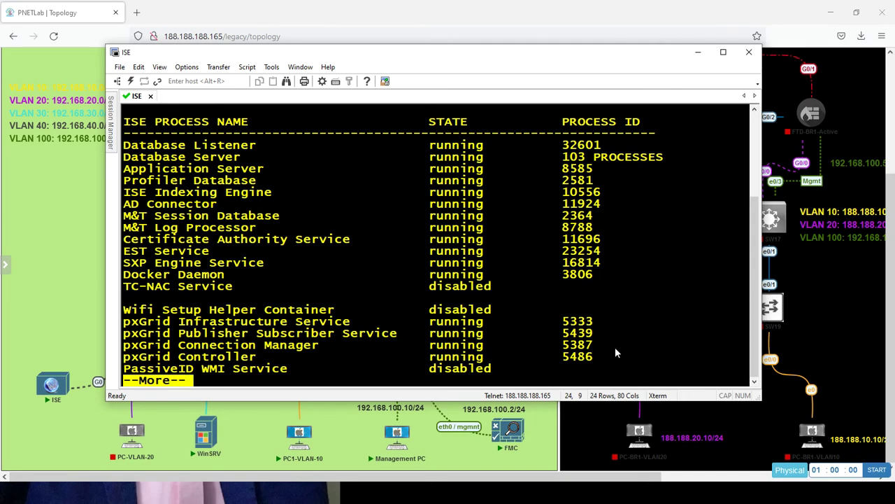
pyautogui.press('Return')
pyautogui.press('Return')
pyautogui.press('Return')
pyautogui.press('Return')
pyautogui.press('Return')
pyautogui.press('Return')
pyautogui.press('Return')
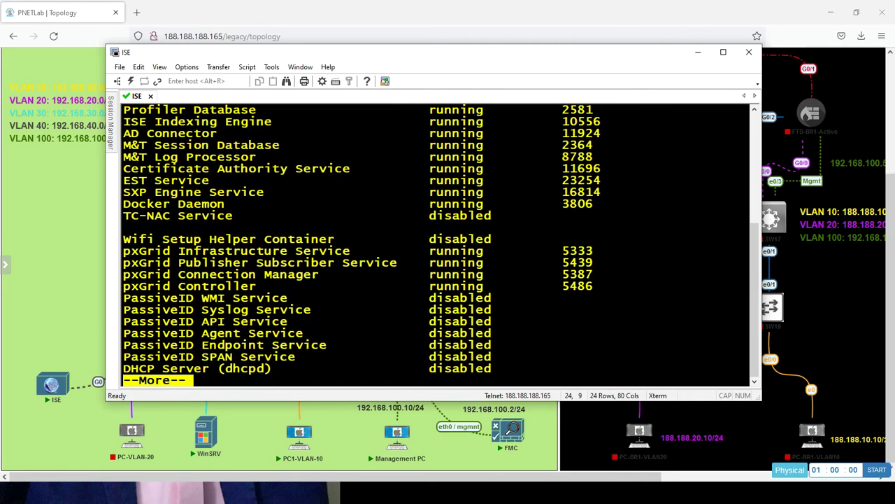
pyautogui.press('Return')
pyautogui.press('Return')
pyautogui.press('Return')
pyautogui.press('Return')
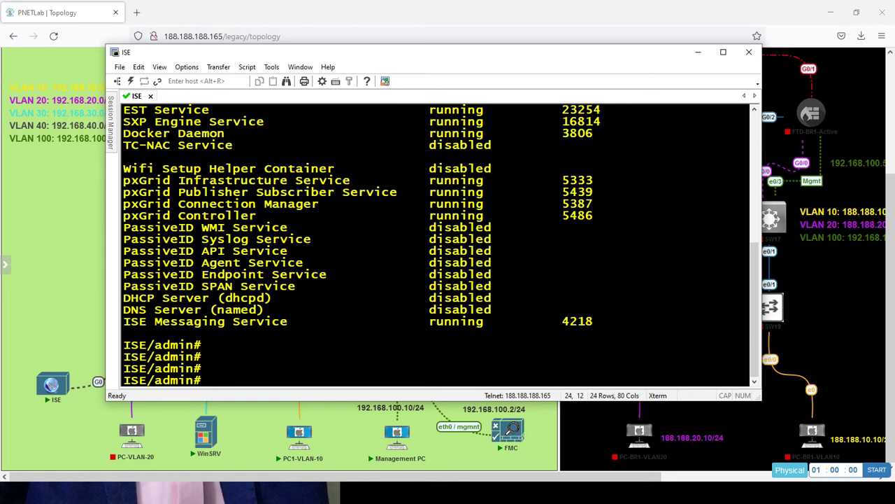
pyautogui.hotkey('alt', 'Tab')
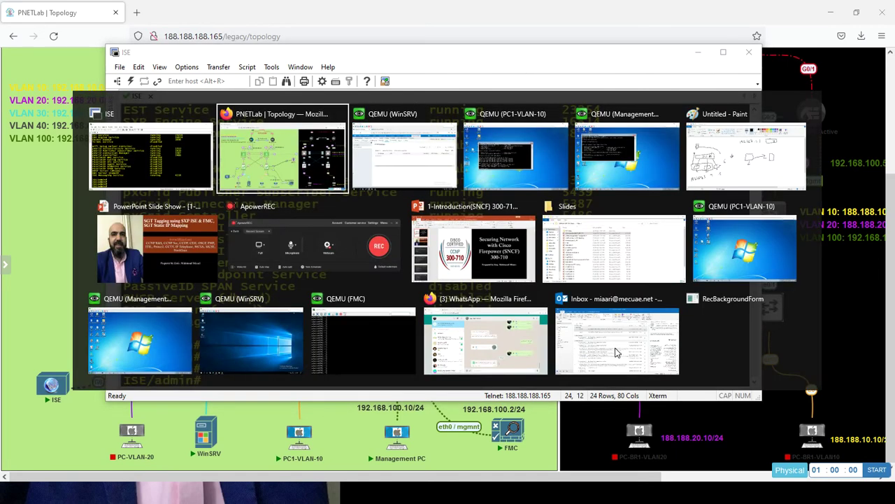
pyautogui.hotkey('alt', 'Tab')
# - Reload the All SXP Mappings page, which brings up the SXP overview popup
pyautogui.click(527, 97)
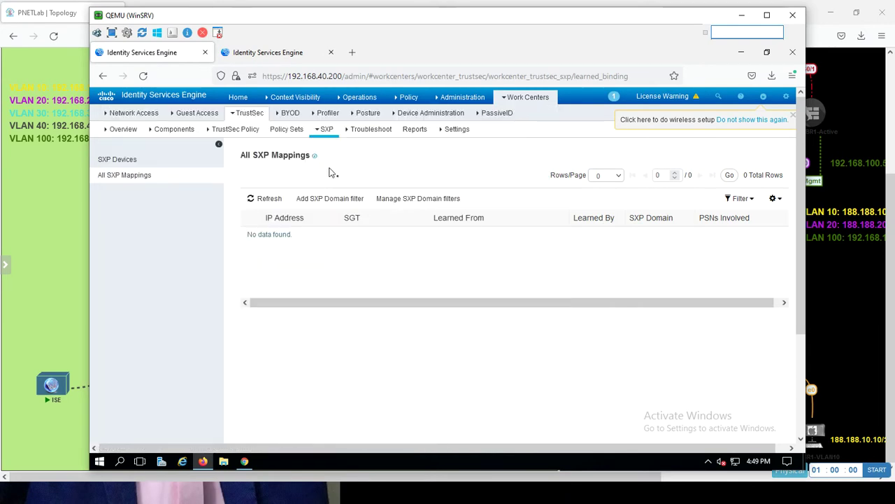
pyautogui.click(143, 77)
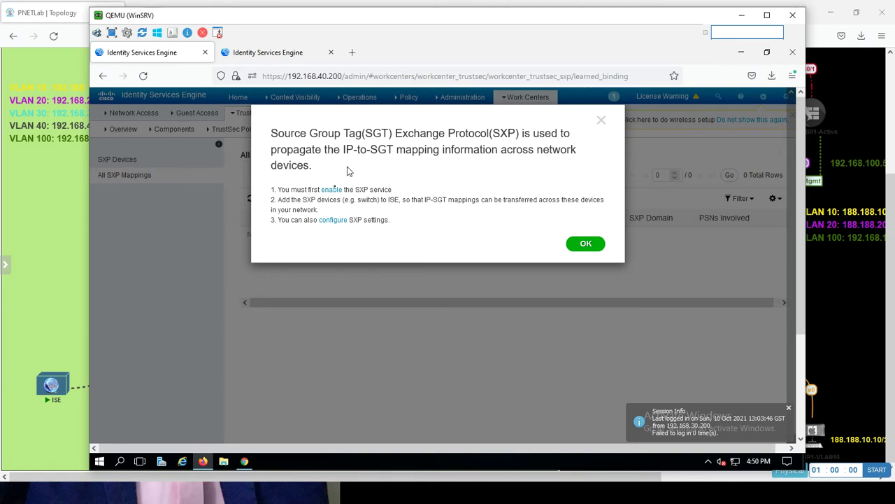
# - Dismiss the SXP notice, reload the mappings page, and dismiss the notice again
pyautogui.click(585, 244)
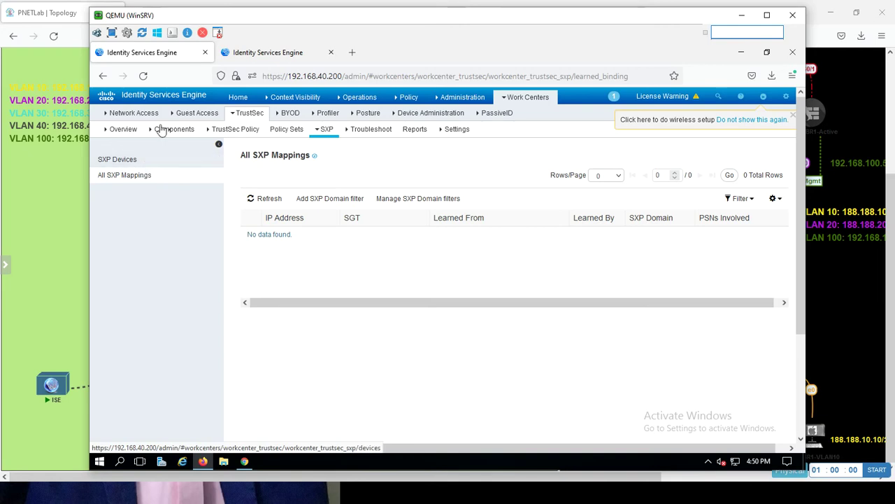
pyautogui.click(144, 76)
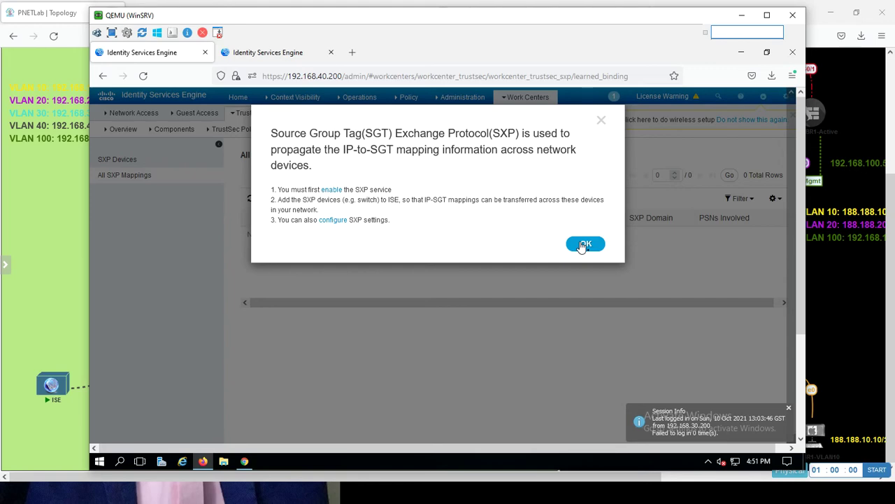
pyautogui.click(585, 244)
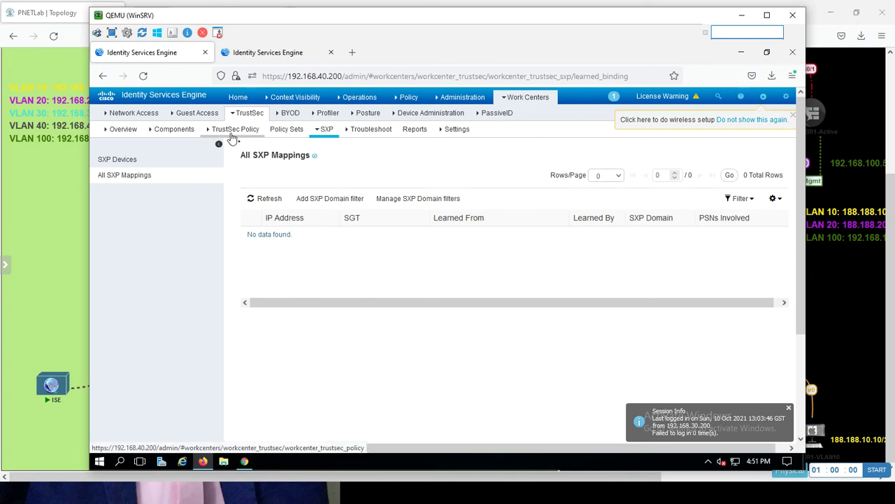
# - Review the FMC-witch peer and SXP timer settings, then reload the empty All SXP Mappings page
pyautogui.click(145, 163)
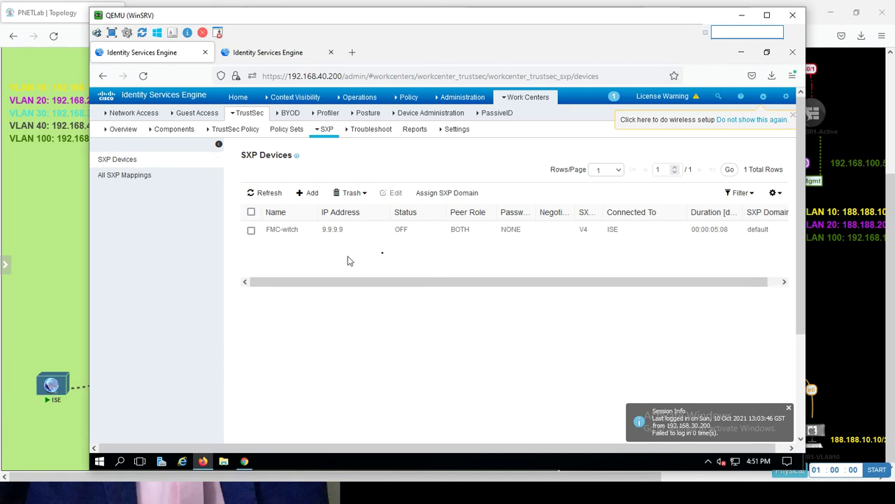
pyautogui.click(456, 128)
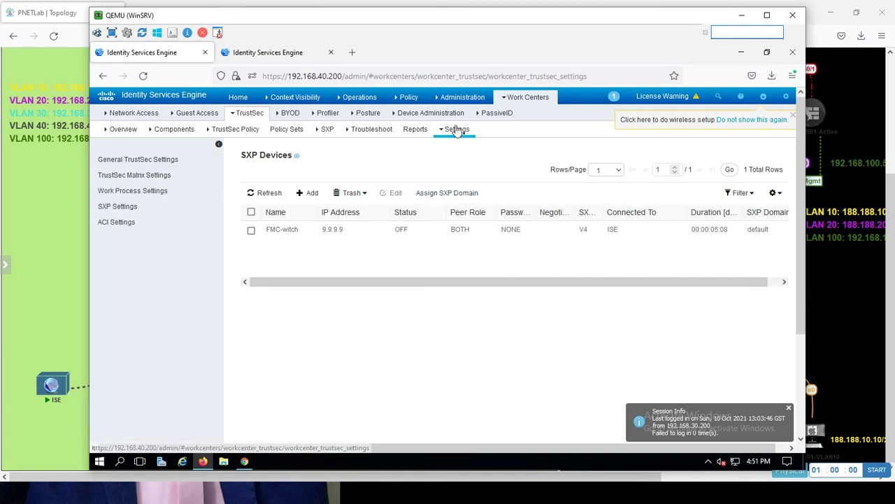
pyautogui.click(130, 210)
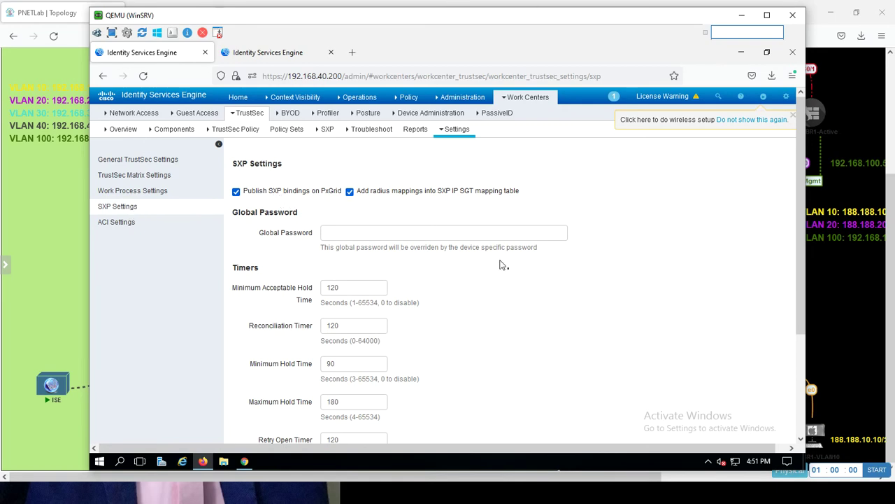
pyautogui.scroll(-3, 799, 225)
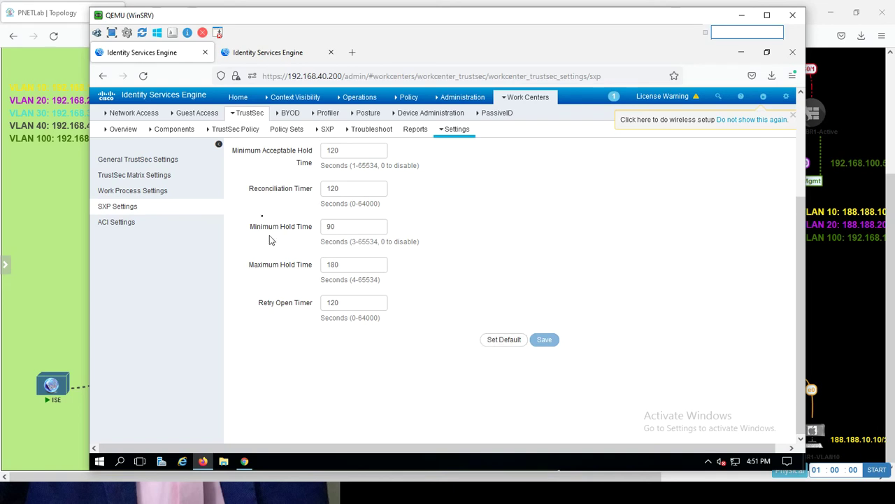
pyautogui.click(326, 132)
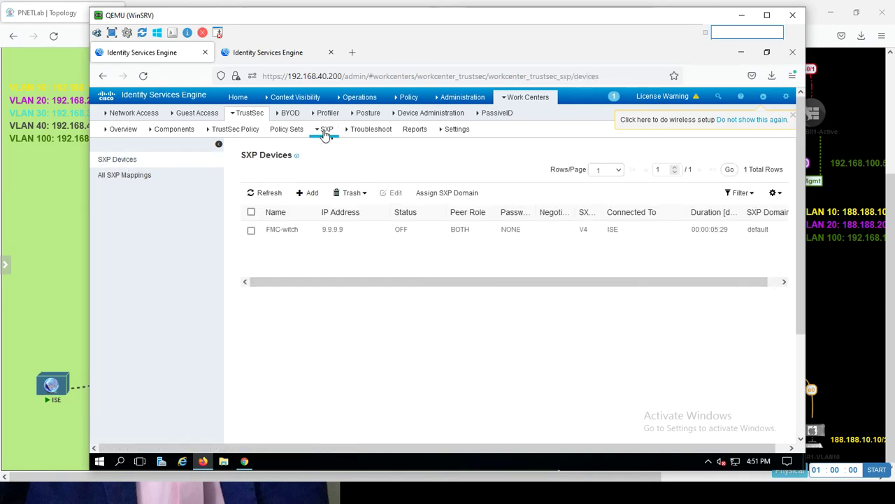
pyautogui.click(126, 176)
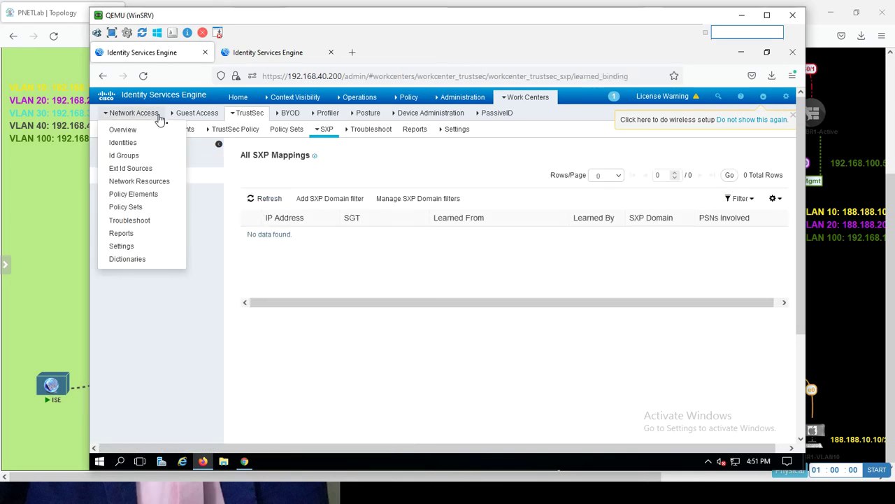
pyautogui.click(144, 77)
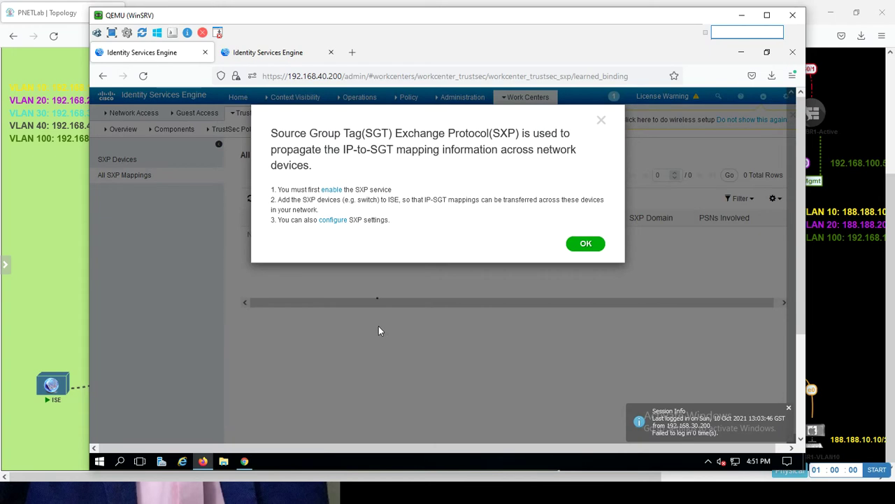
# - Check Enable SXP Service on node ISE in a new tab, then dismiss the mappings notice
pyautogui.click(333, 191)
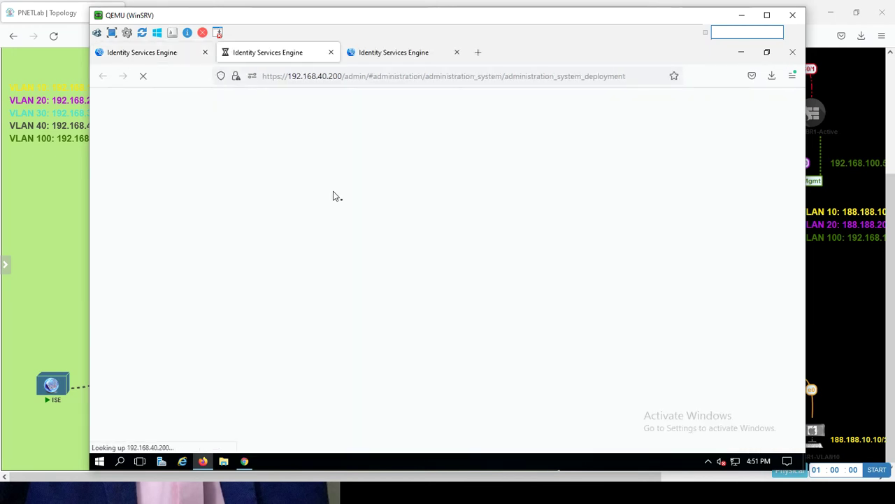
pyautogui.click(160, 56)
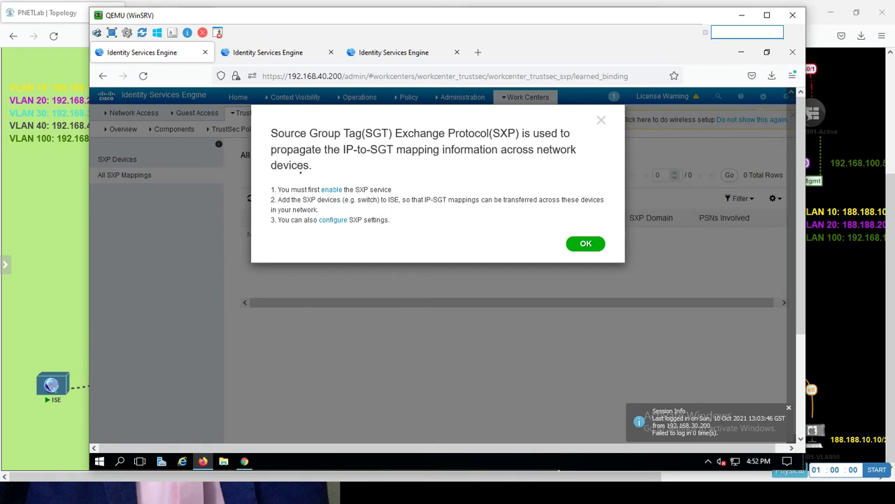
pyautogui.click(273, 56)
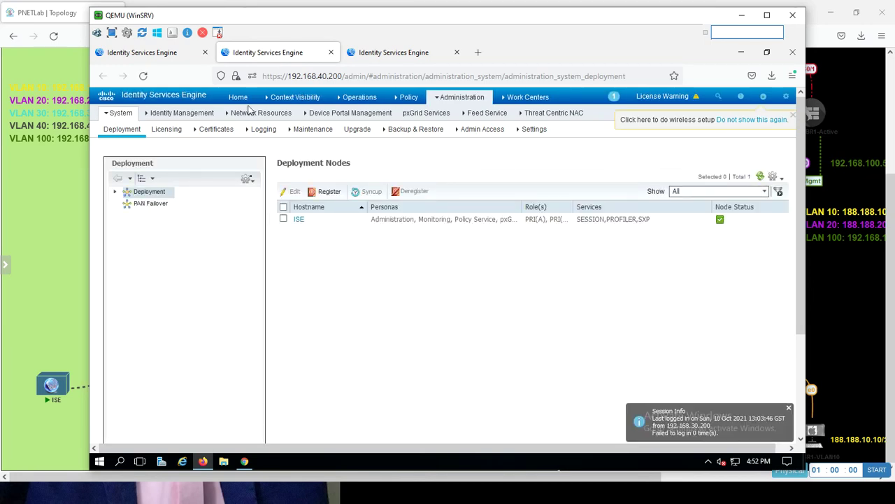
pyautogui.click(284, 219)
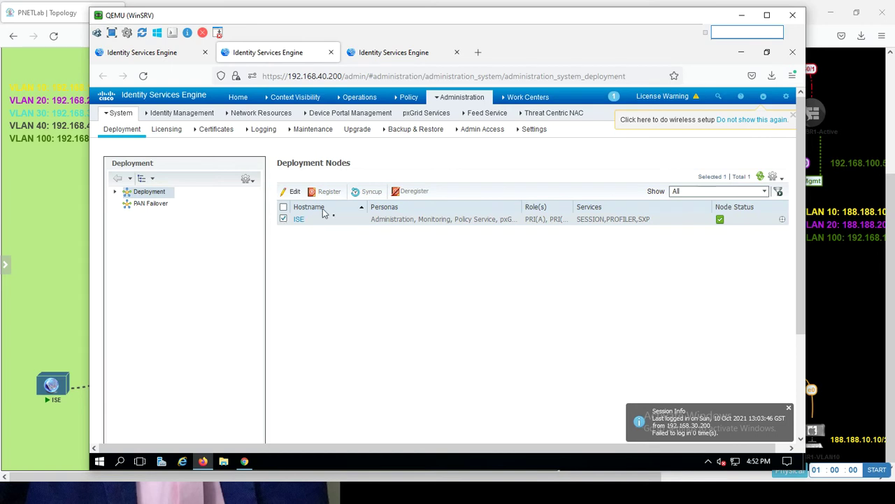
pyautogui.click(294, 191)
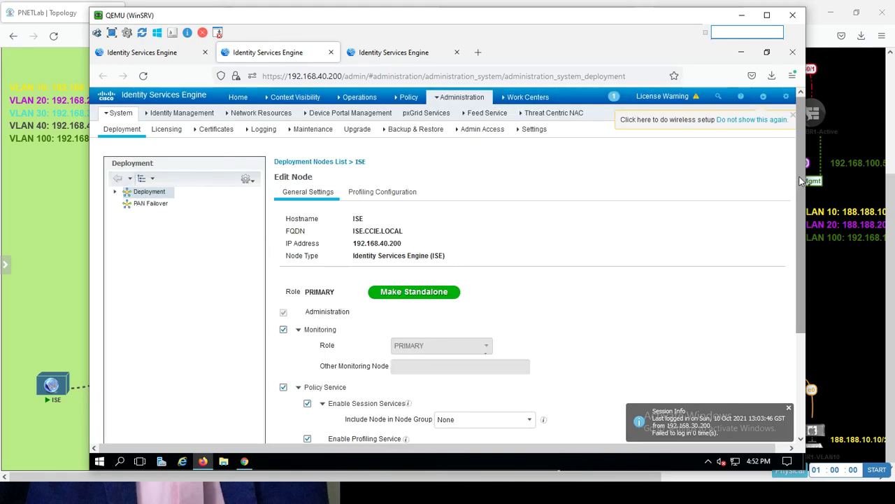
pyautogui.scroll(-4, 776, 327)
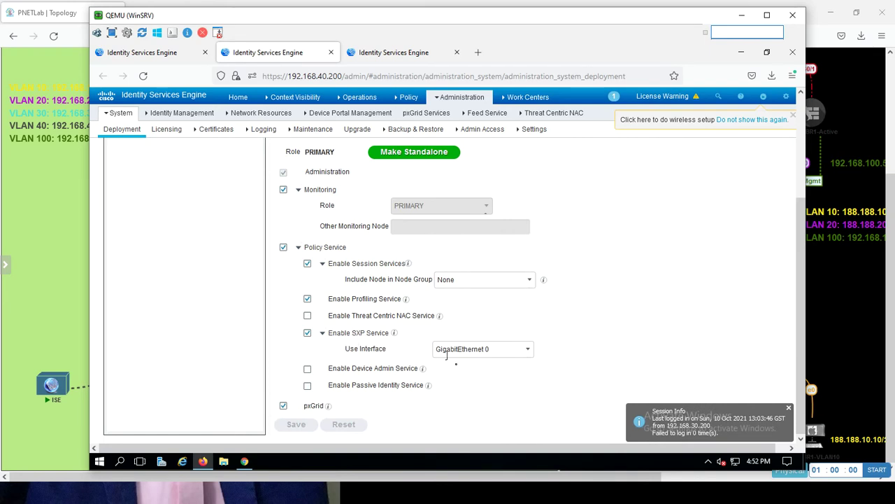
pyautogui.click(175, 56)
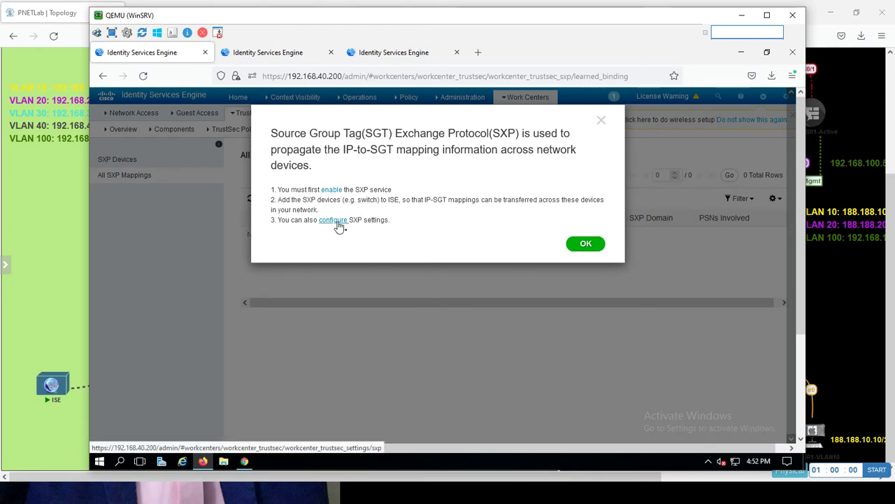
pyautogui.click(581, 245)
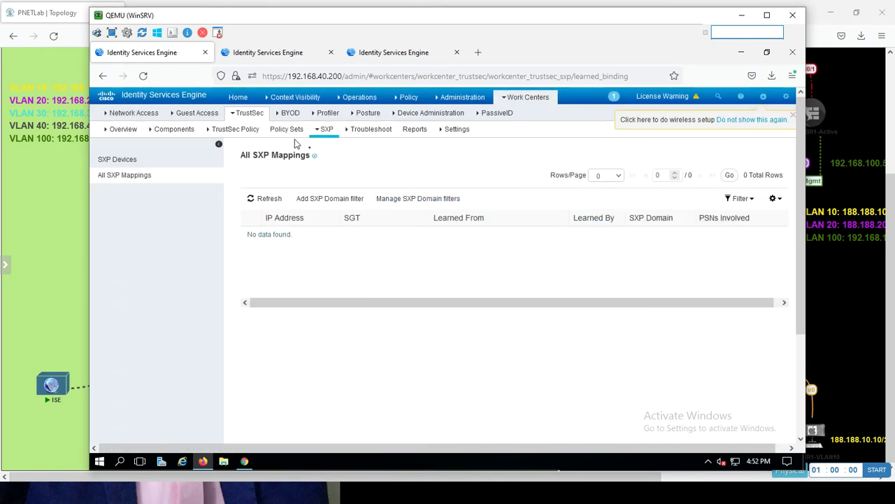
# - Assign the FMC-witch SXP peer to the fmc domain
pyautogui.click(140, 161)
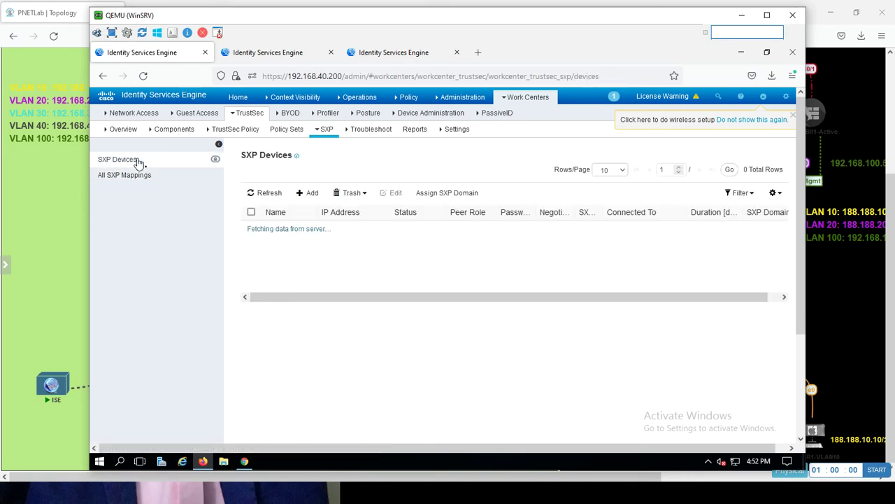
pyautogui.click(252, 213)
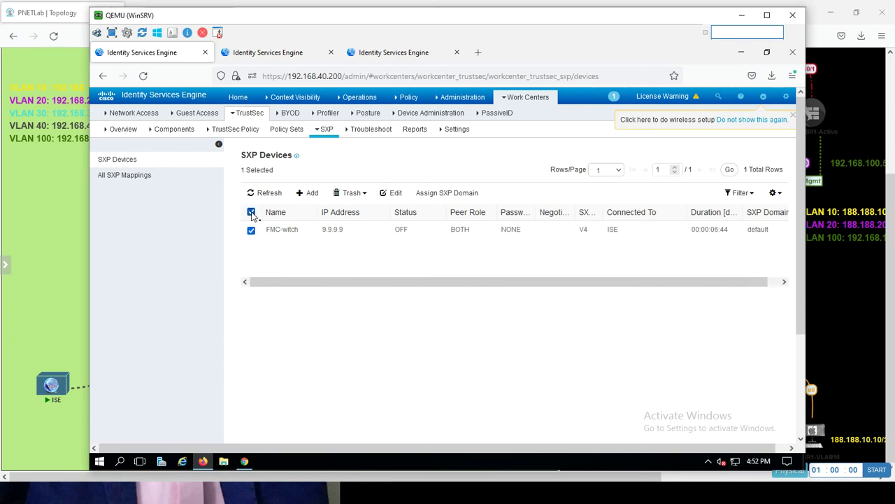
pyautogui.click(448, 194)
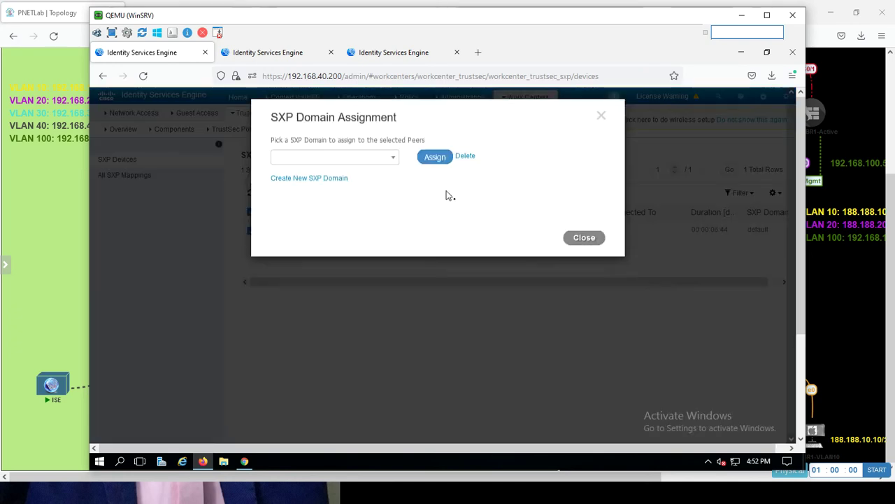
pyautogui.click(375, 164)
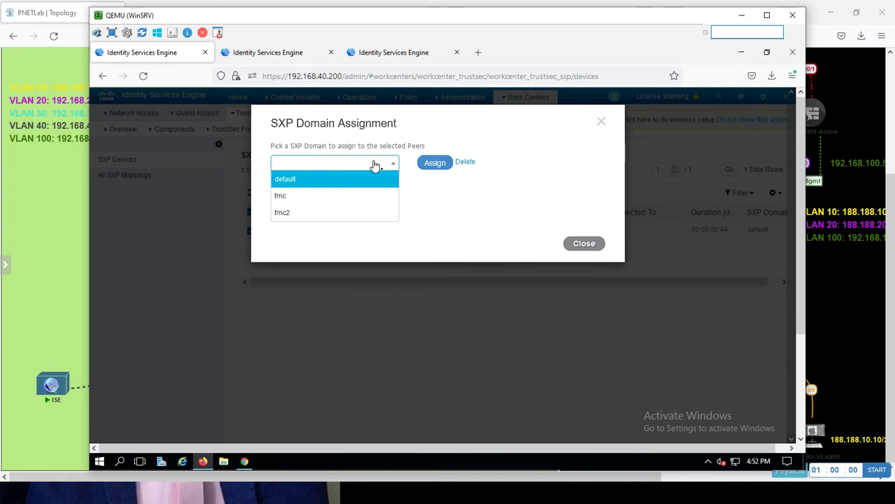
pyautogui.click(321, 200)
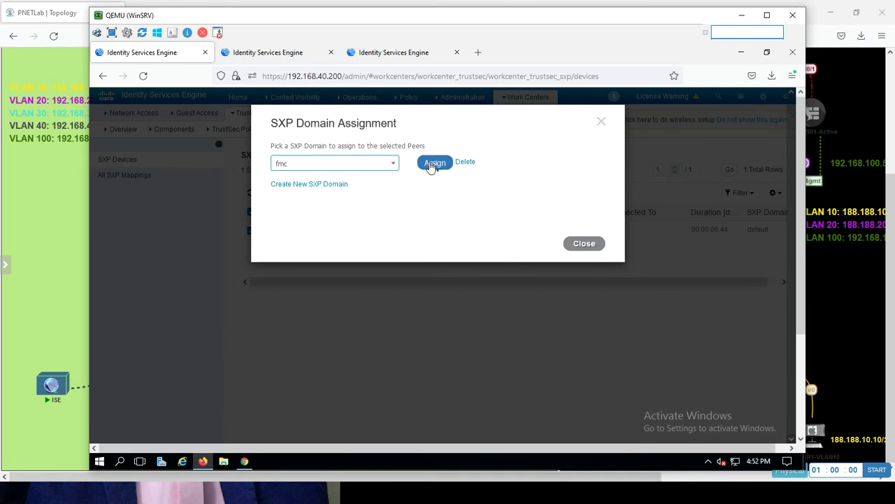
pyautogui.click(433, 164)
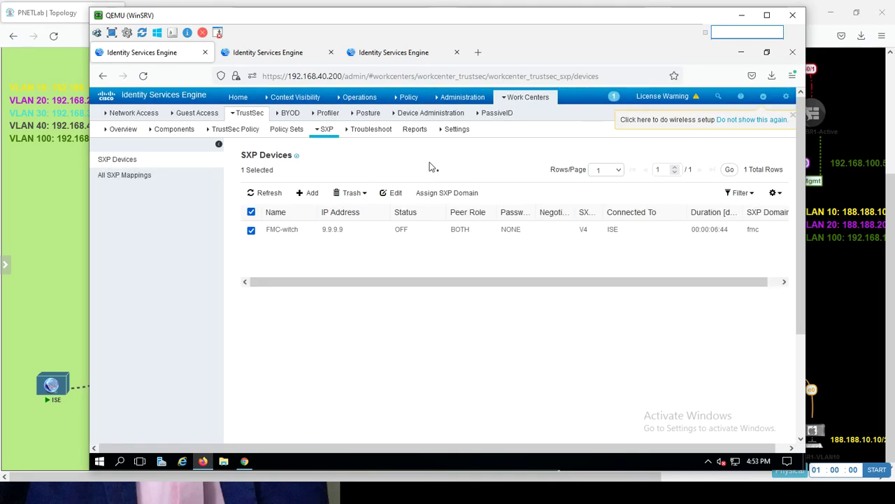
# - Recheck SXP Devices and All SXP Mappings after reloading; mappings remain empty
pyautogui.click(133, 182)
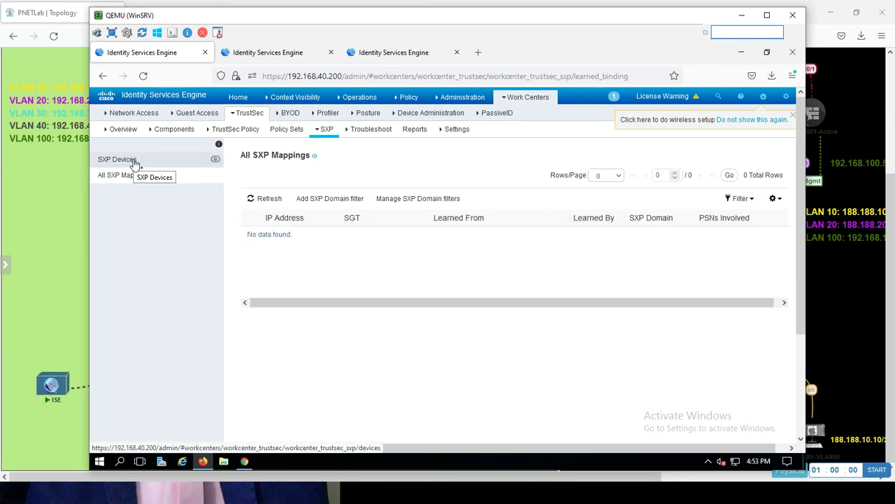
pyautogui.click(135, 160)
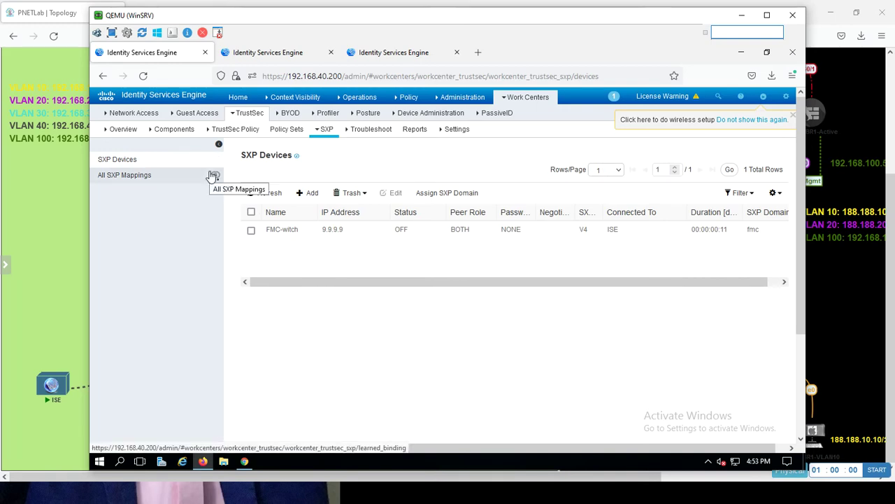
pyautogui.click(195, 113)
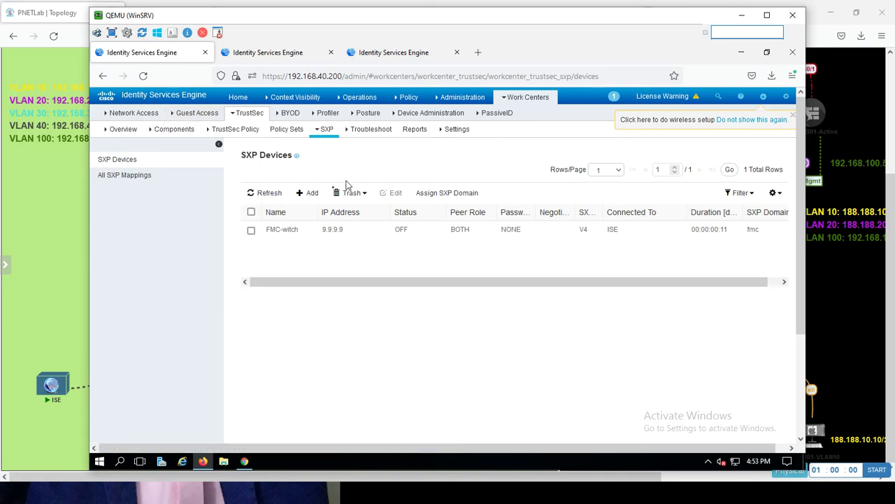
pyautogui.click(144, 76)
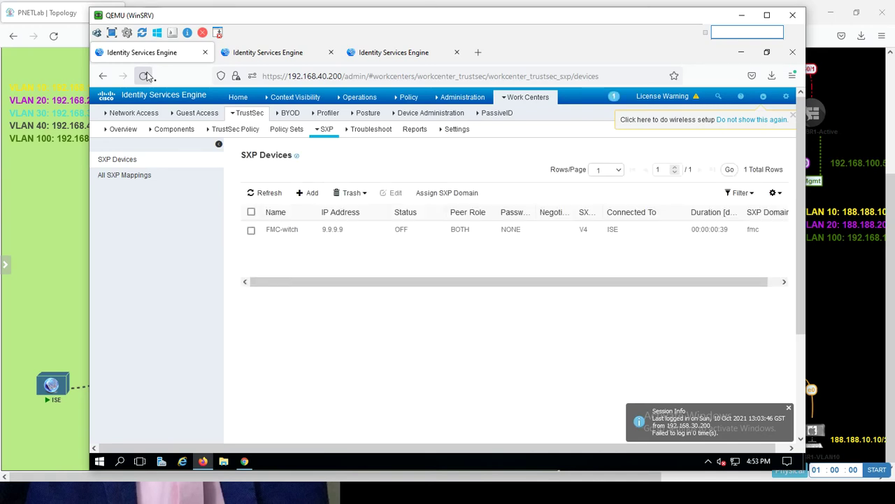
pyautogui.click(122, 177)
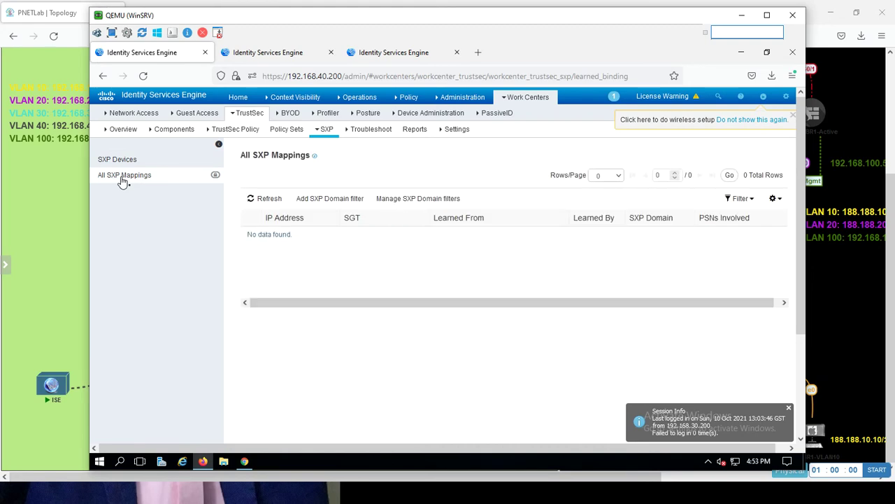
pyautogui.moveTo(267, 221); pyautogui.dragTo(294, 275)
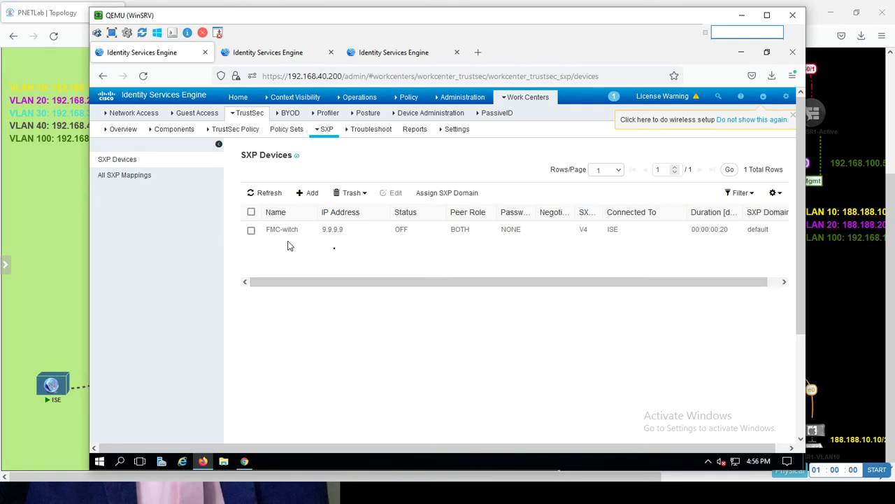
# - Inspect FMC-witch's settings without saving, then list mappings 192.168.10.10/32 (PCVLAN10) and 192.168.100.10/32 (MANAGEMENTPC)
pyautogui.click(252, 232)
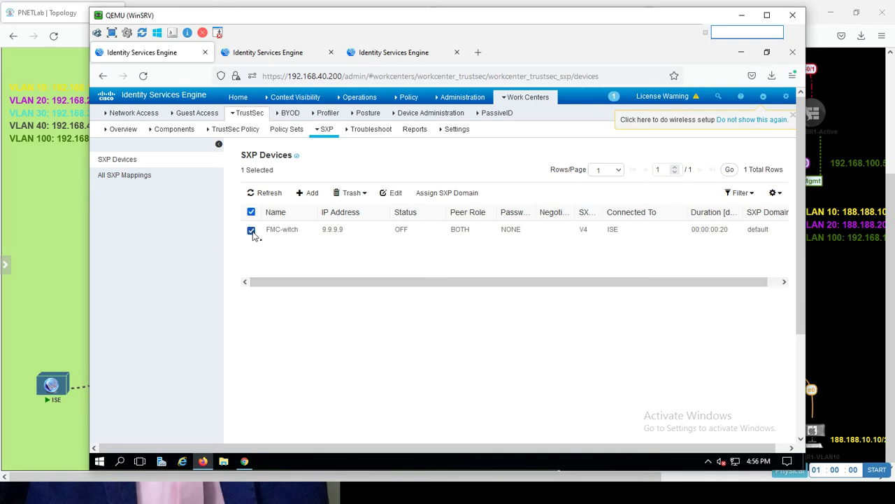
pyautogui.click(395, 195)
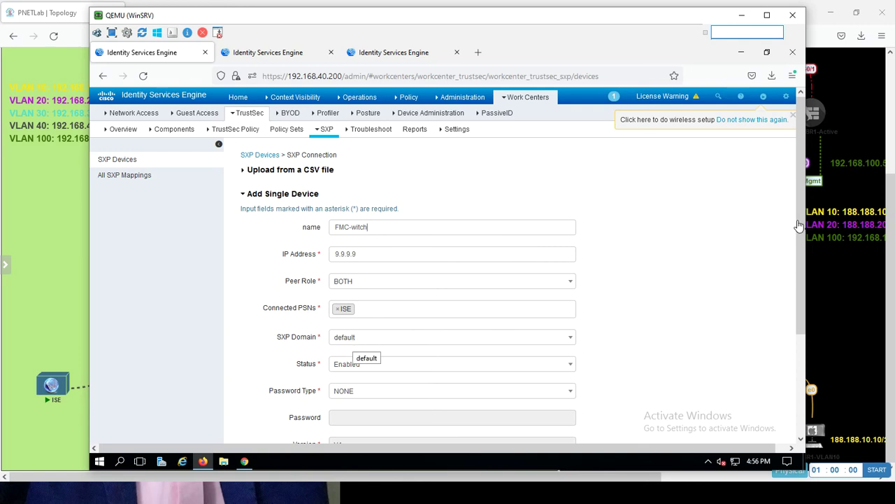
pyautogui.scroll(-3, 796, 258)
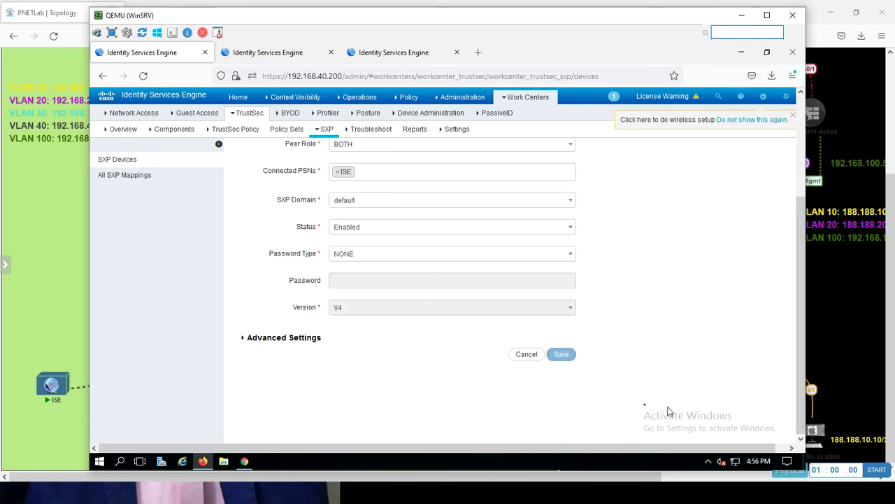
pyautogui.click(526, 355)
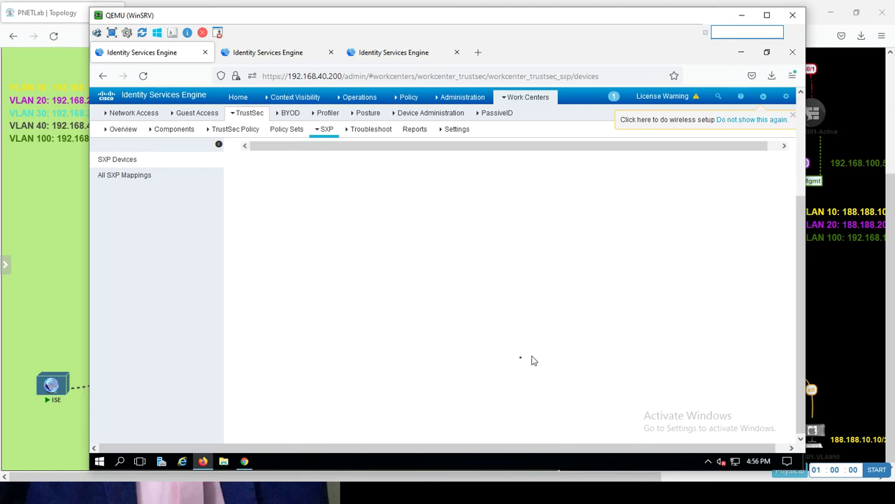
pyautogui.click(131, 180)
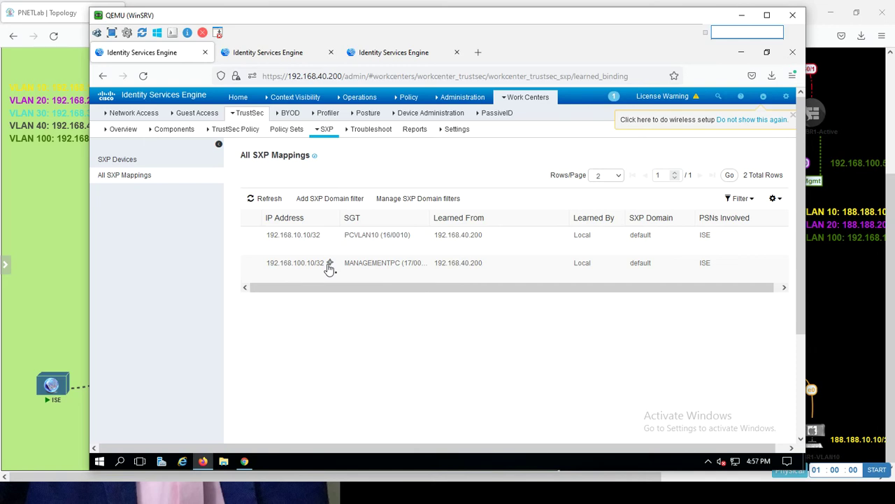
pyautogui.press('alt')
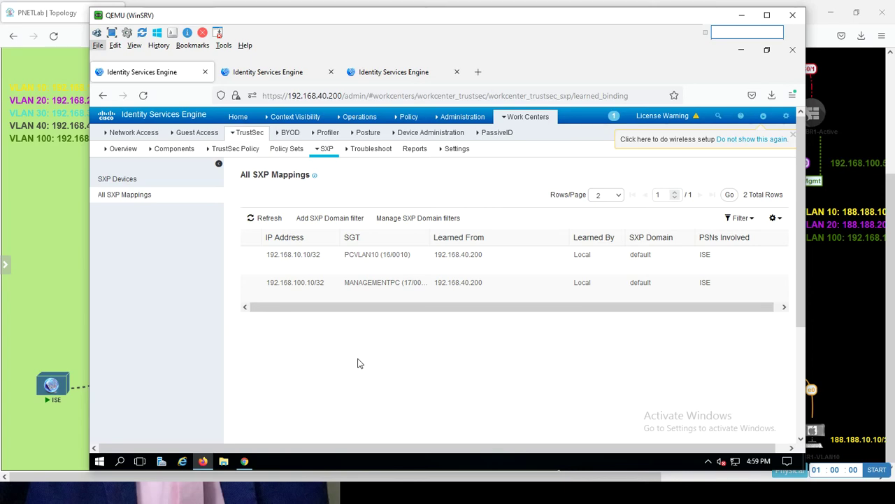
# - Switch to the QEMU FMC console and become root with sudo su
pyautogui.hotkey('alt', 'Tab')
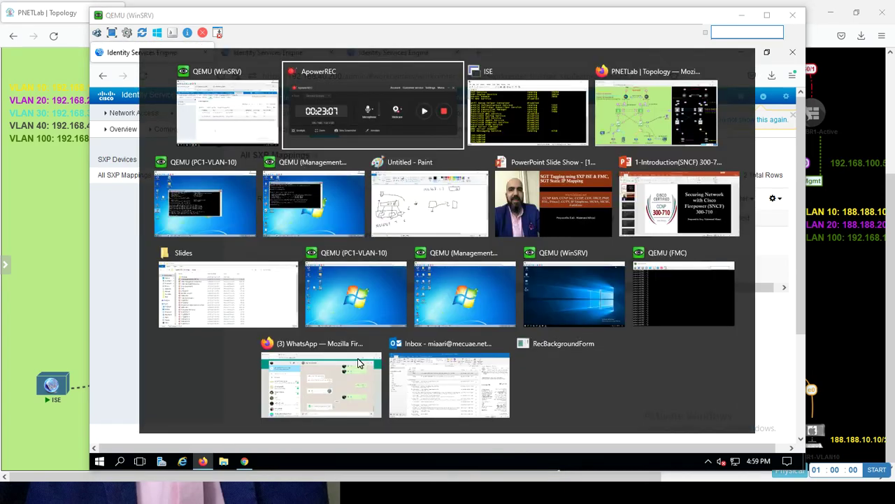
pyautogui.press('Tab')
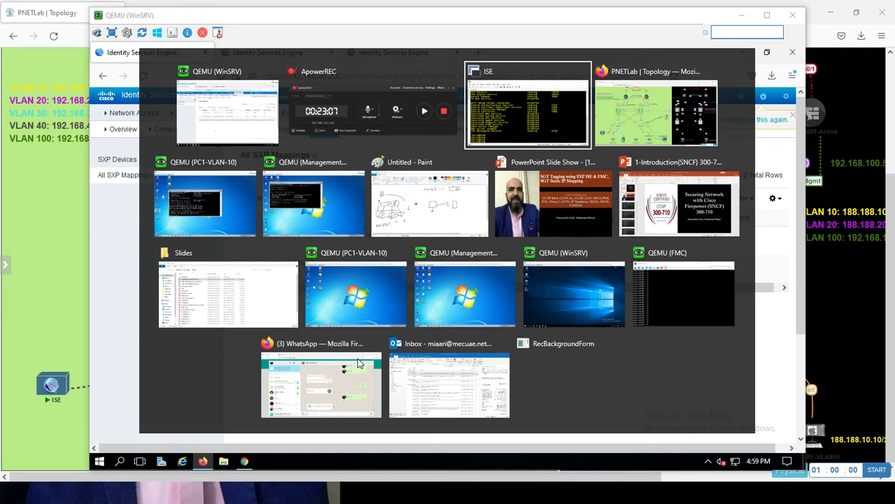
pyautogui.press('Tab')
pyautogui.press('Tab')
pyautogui.press('Tab')
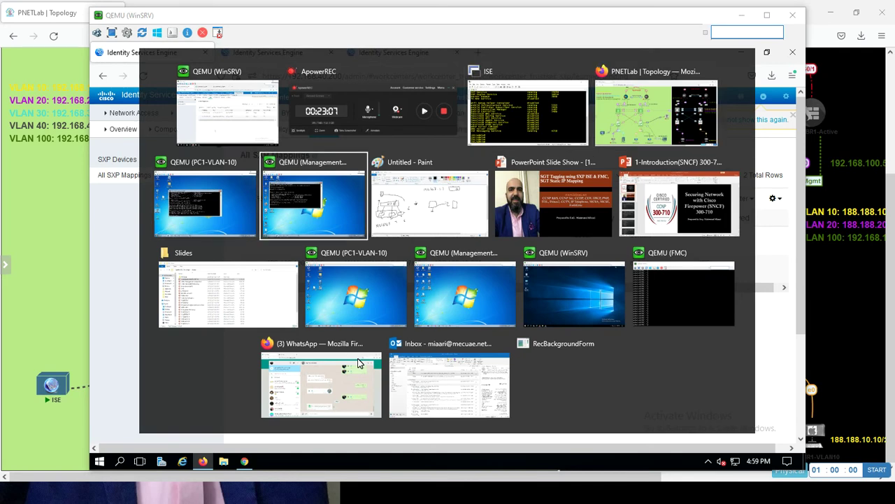
pyautogui.press('Tab')
pyautogui.press('Tab')
pyautogui.press('Tab')
pyautogui.press('Tab')
pyautogui.press('Tab')
pyautogui.press('Tab')
pyautogui.press('Tab')
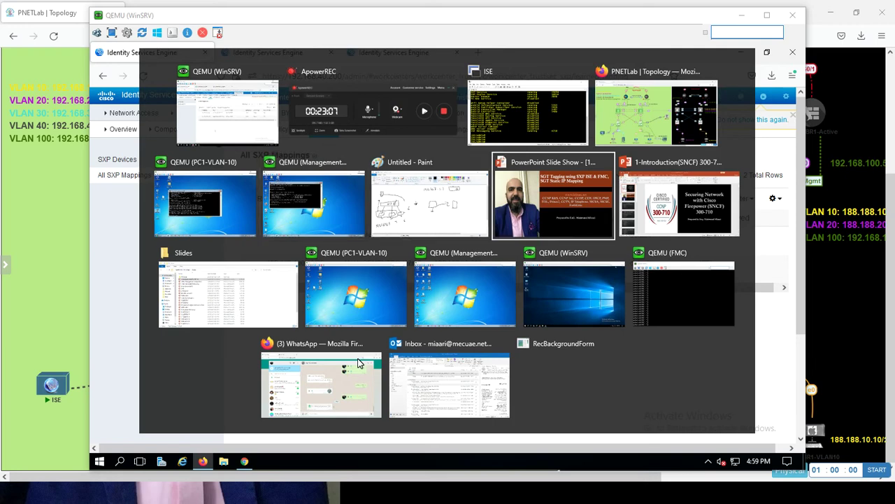
pyautogui.press('Tab')
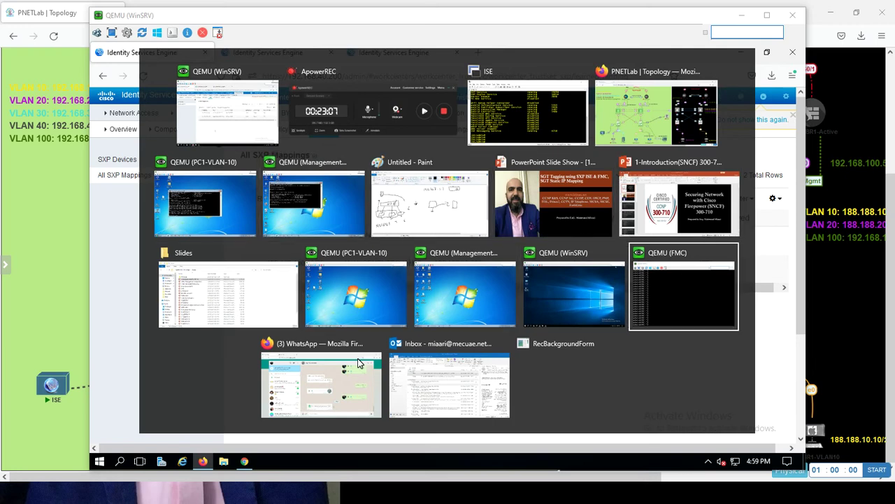
pyautogui.press('Return')
pyautogui.press('Return')
pyautogui.press('Return')
pyautogui.press('Return')
pyautogui.press('Return')
pyautogui.press('Return')
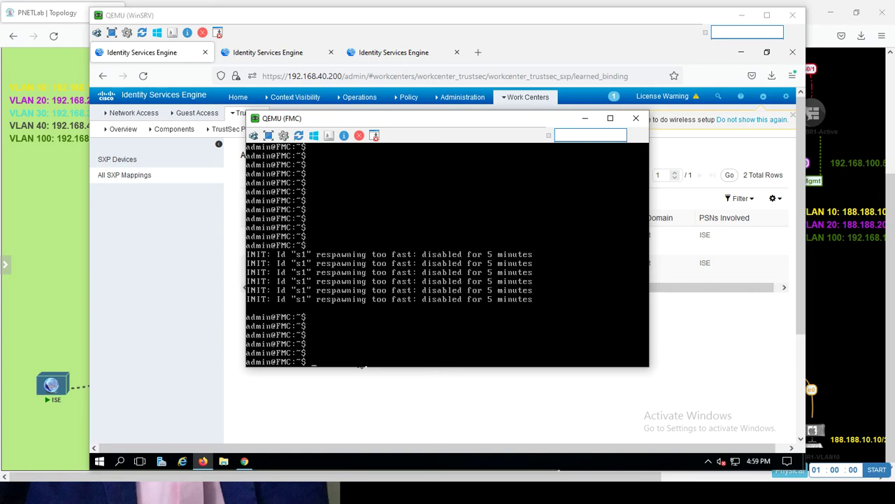
pyautogui.write('sudo su')
pyautogui.press('Return')
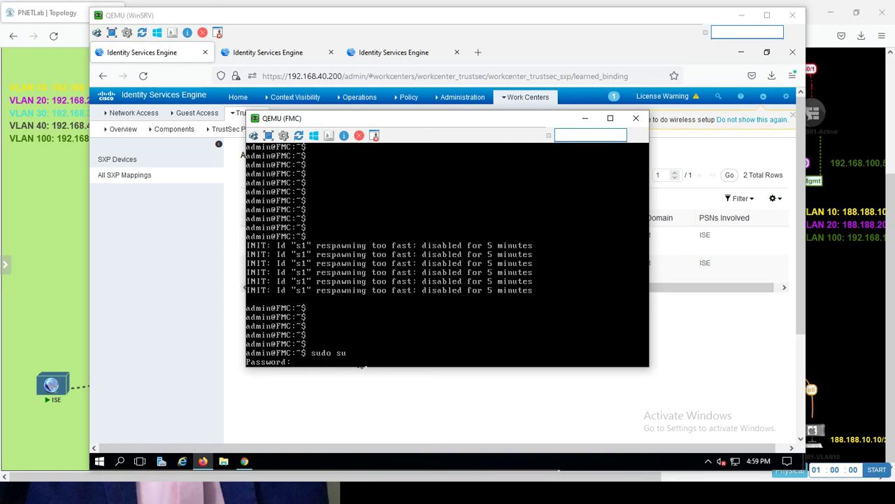
pyautogui.press('Return')
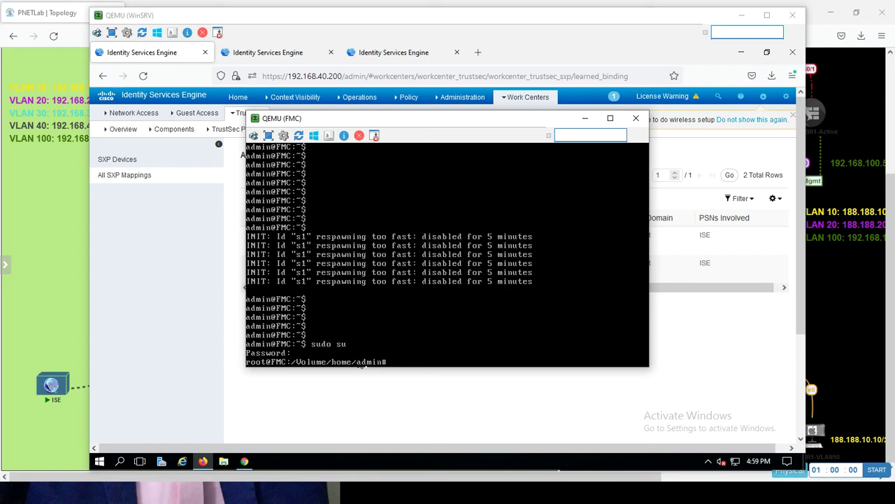
pyautogui.press('Return')
pyautogui.press('Return')
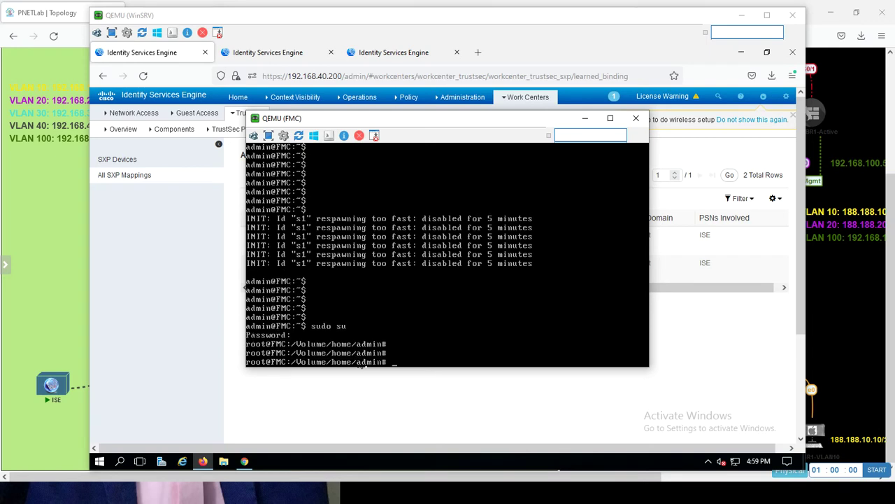
pyautogui.write('sudo su')
pyautogui.press('Return')
pyautogui.press('Return')
pyautogui.press('Return')
pyautogui.press('Return')
pyautogui.press('Return')
pyautogui.press('Return')
pyautogui.press('Return')
pyautogui.press('Return')
pyautogui.press('Return')
pyautogui.press('Return')
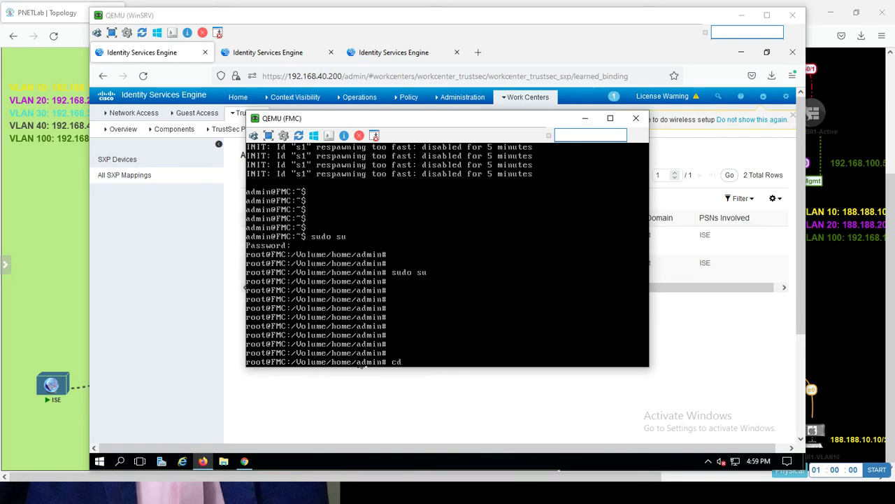
# - In /var/sf/user_enforcement, run uip_reader on sxp_log_entries.1 -b, showing tags 16 and 17
pyautogui.write('cd /var/sf/user_enforcement')
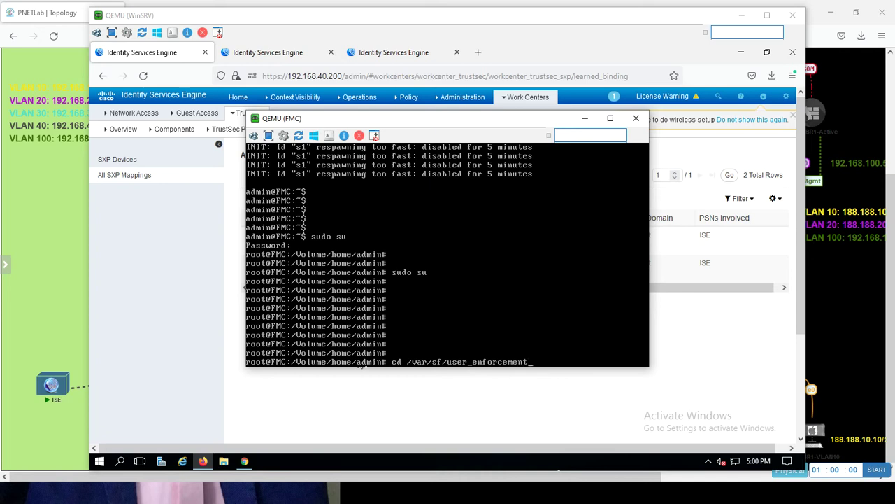
pyautogui.press('Return')
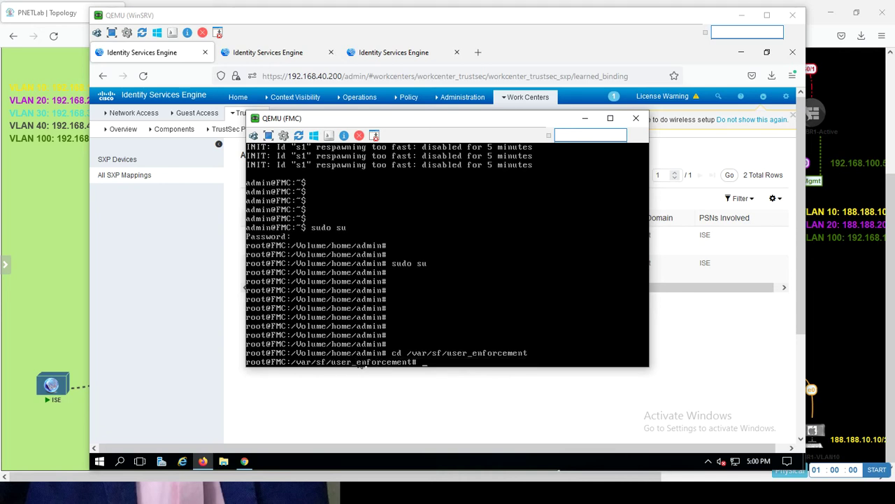
pyautogui.press('Return')
pyautogui.press('Return')
pyautogui.press('Return')
pyautogui.press('Return')
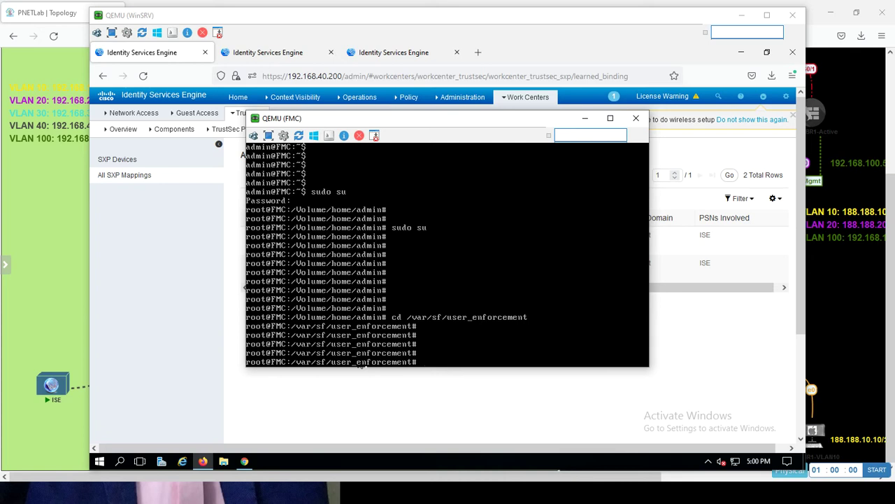
pyautogui.write('uip_reader -f')
pyautogui.write('sxp_')
pyautogui.press('Tab')
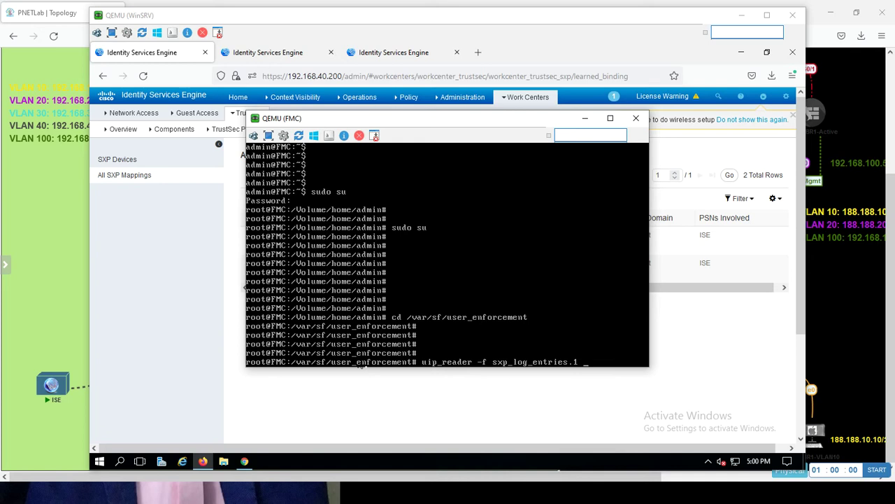
pyautogui.write('-b')
pyautogui.press('Return')
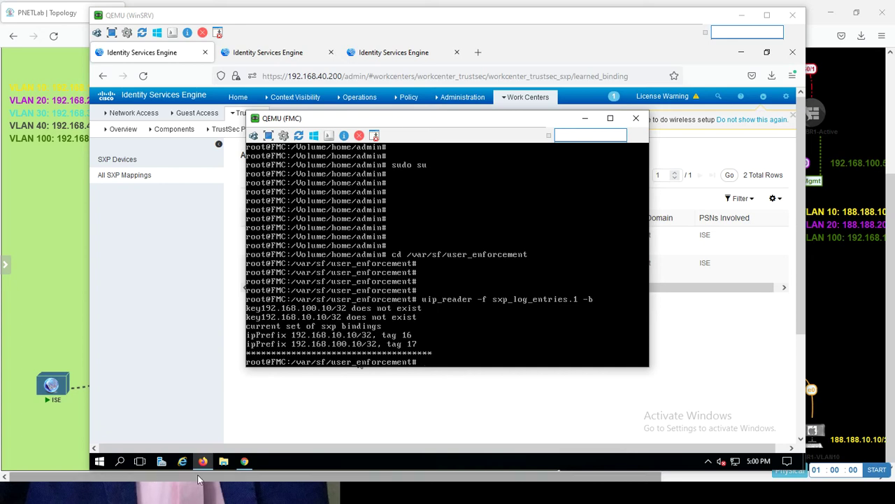
pyautogui.click(244, 461)
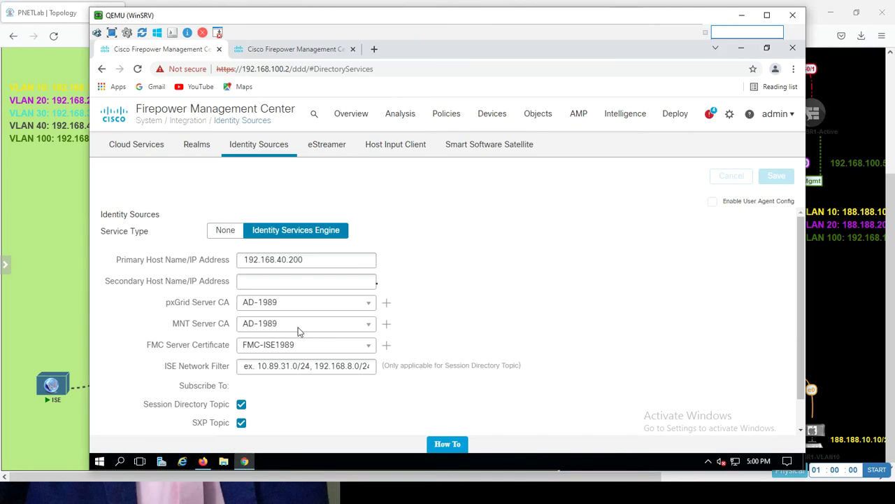
# - Edit Test-Miaari-Policy from Policies > Access Control and add a new rule below rule 10
pyautogui.click(298, 50)
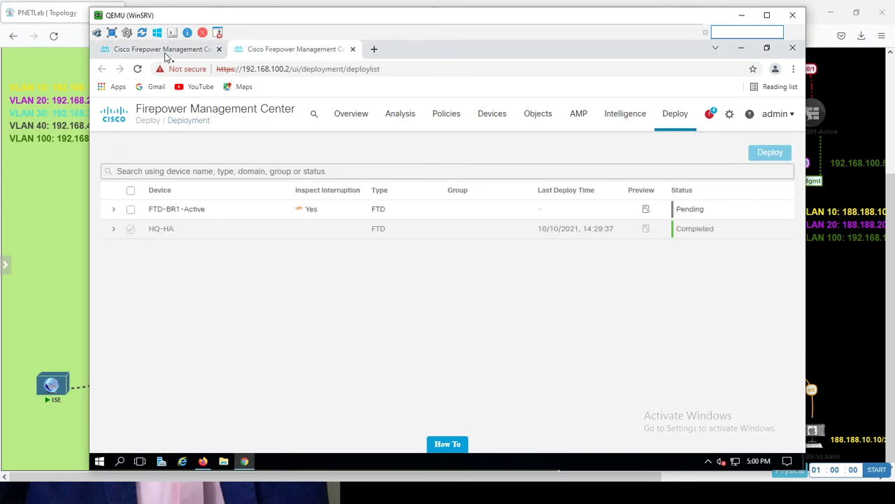
pyautogui.click(168, 55)
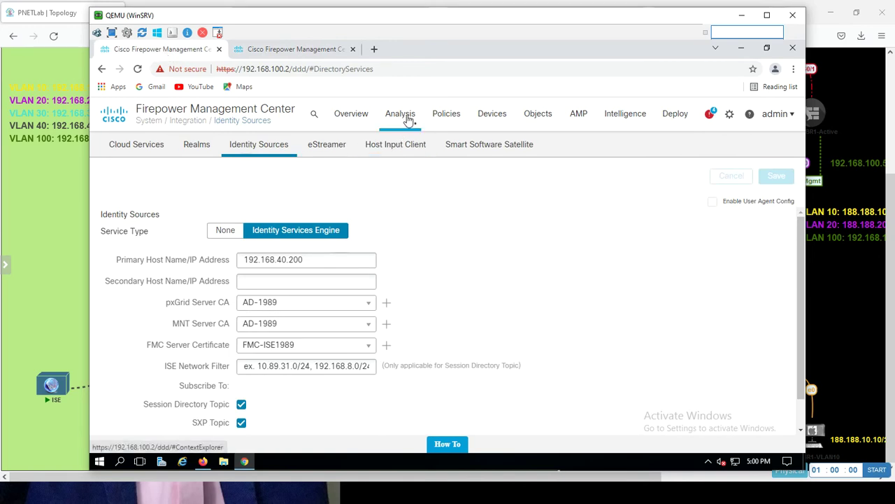
pyautogui.click(444, 115)
pyautogui.click(454, 169)
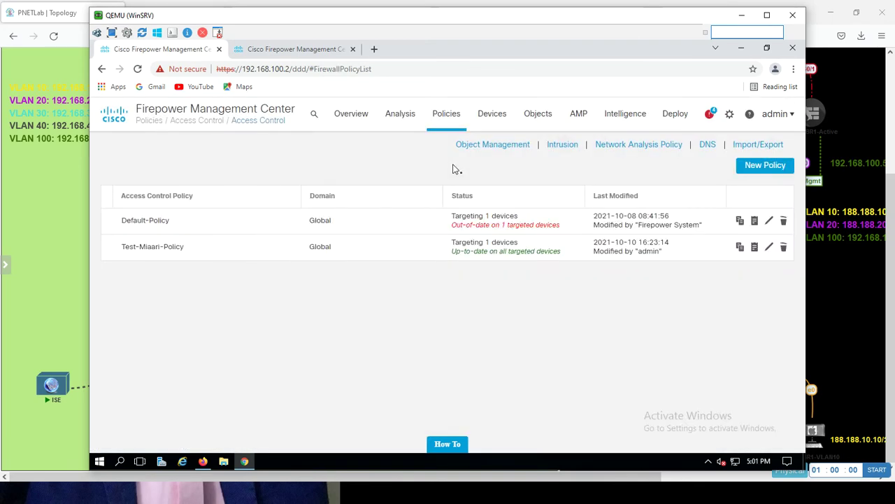
pyautogui.click(769, 248)
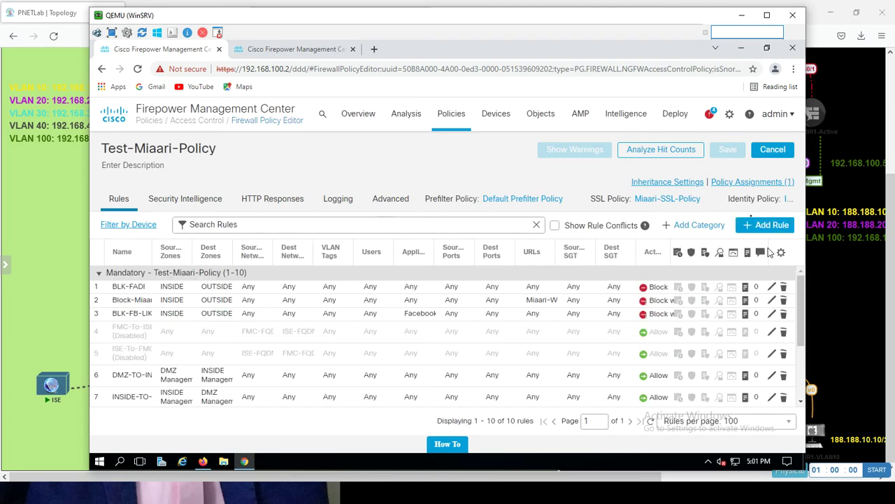
pyautogui.click(748, 231)
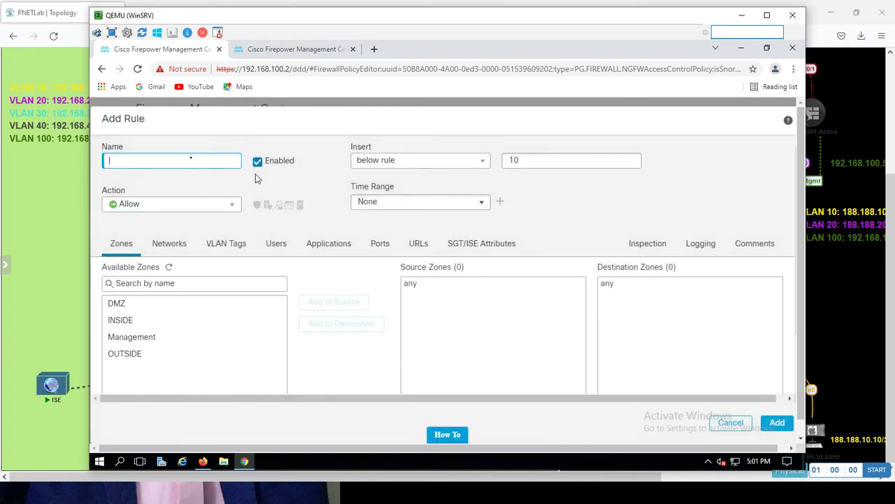
# - Name the rule BLK-VIA-SG, set its action to Block with reset, and show SGT/ISE Attributes
pyautogui.write('BLK')
pyautogui.write('-')
pyautogui.write('VIA')
pyautogui.write('-S')
pyautogui.write('GT')
pyautogui.click(208, 211)
pyautogui.click(170, 268)
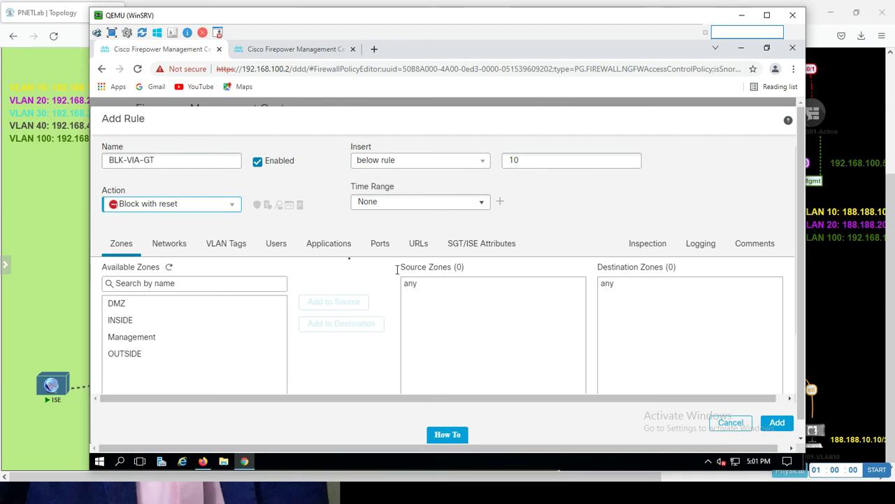
pyautogui.click(476, 246)
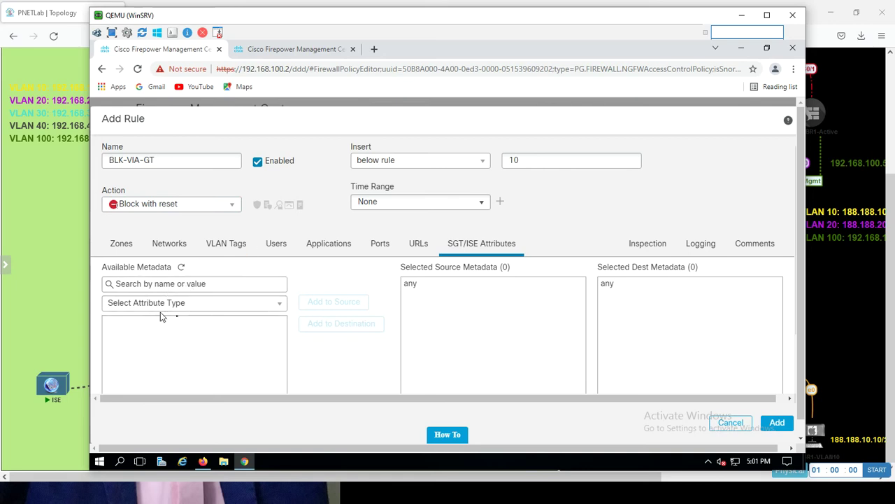
# - Set the attribute type to Security Group Tag and select PCVLAN10 after searching 'vlan'
pyautogui.click(178, 308)
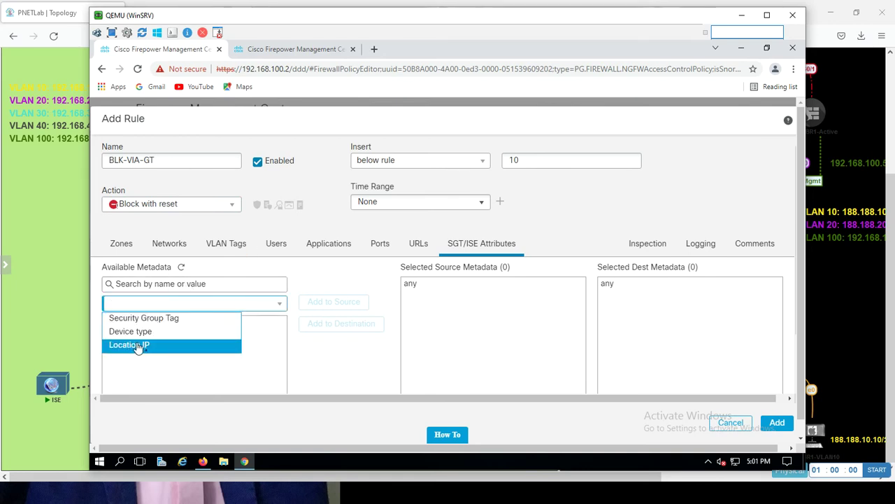
pyautogui.click(154, 319)
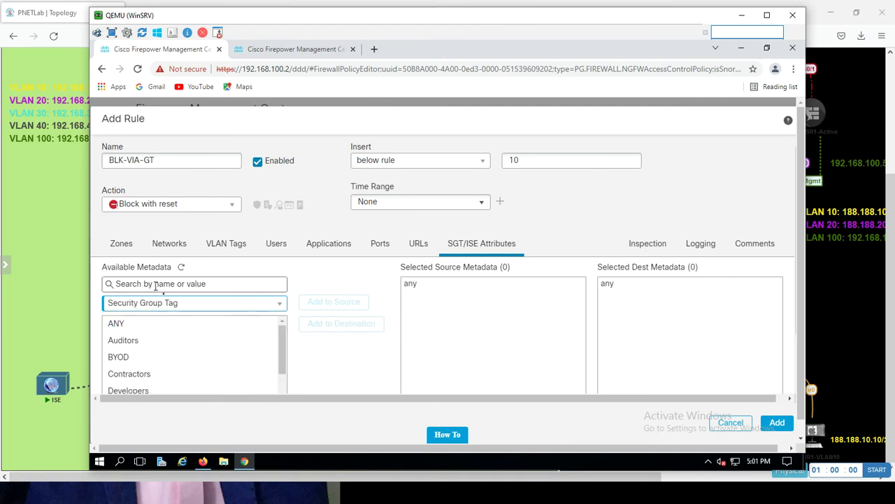
pyautogui.click(156, 284)
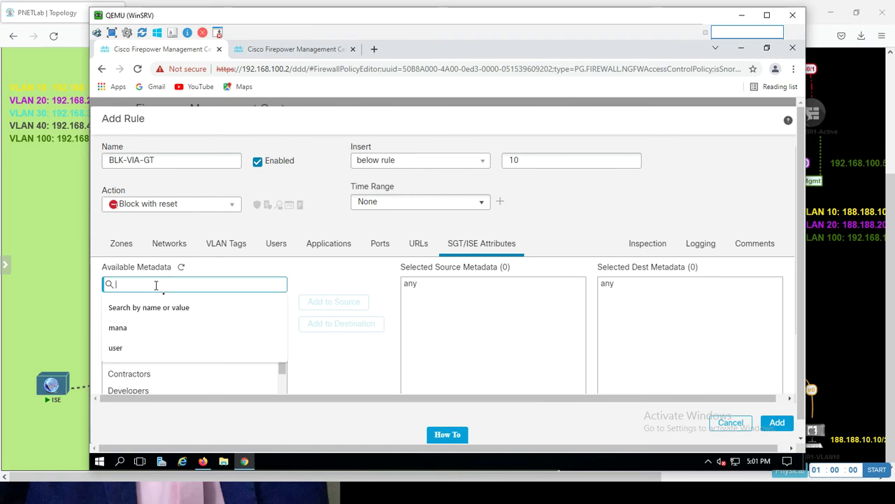
pyautogui.write('vlan')
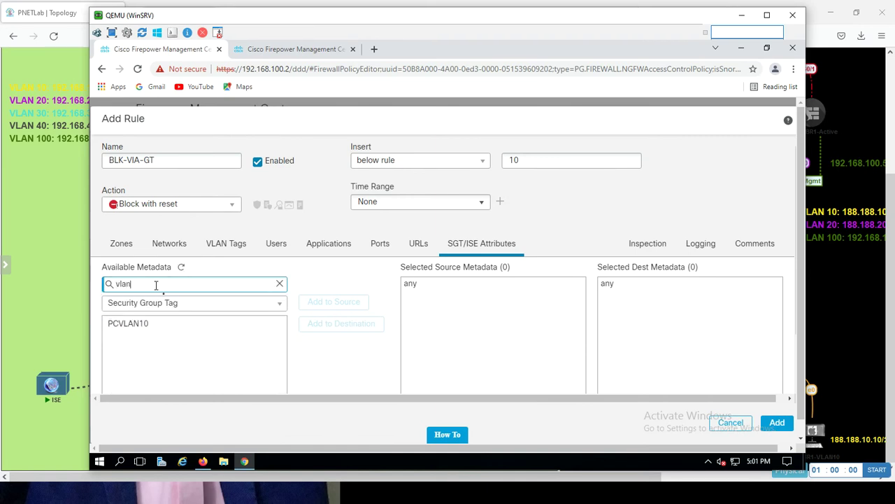
pyautogui.click(130, 325)
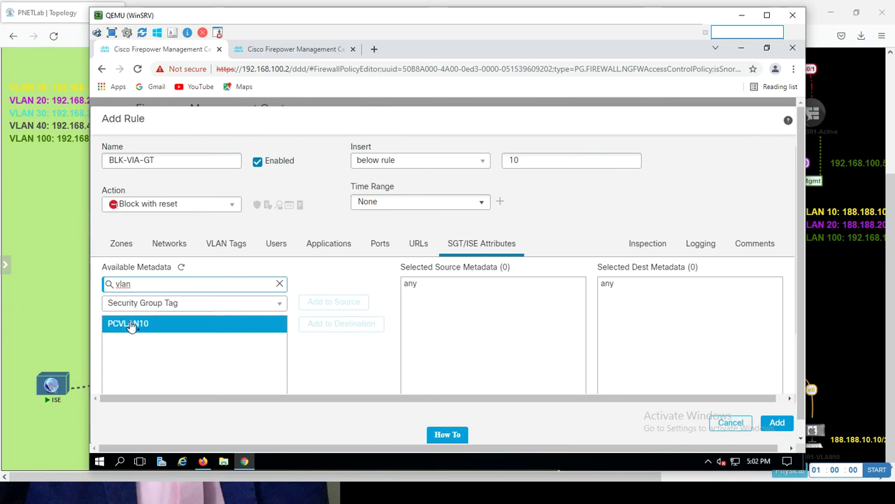
pyautogui.scroll(-2, 130, 324)
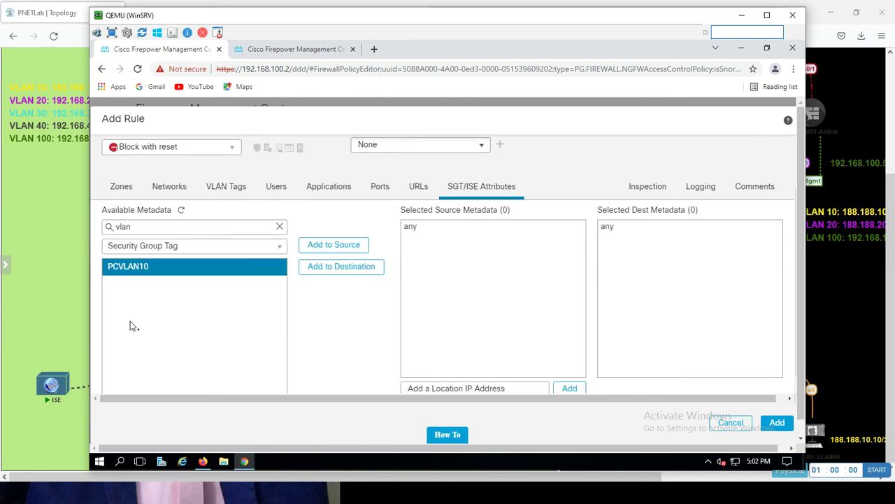
# - Search 'mana' and add MANAGEMENTPC as the rule's destination tag
pyautogui.click(233, 224)
pyautogui.hotkey('ctrl', 'a')
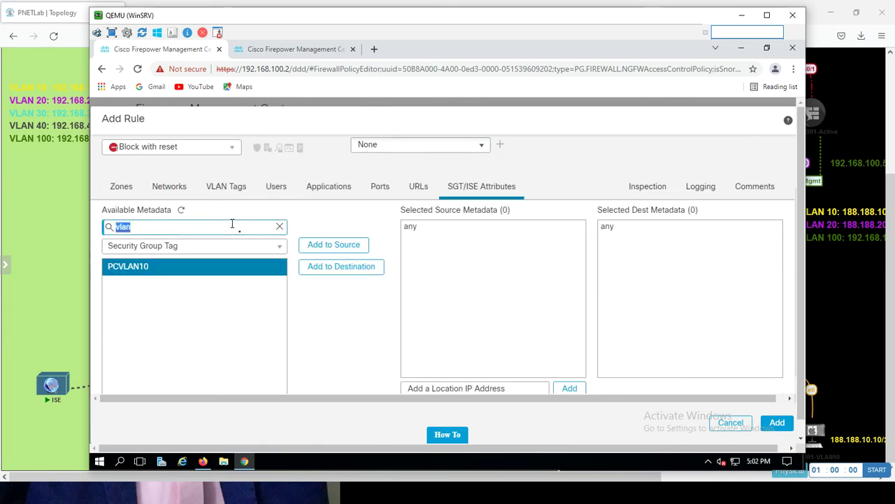
pyautogui.write('mana')
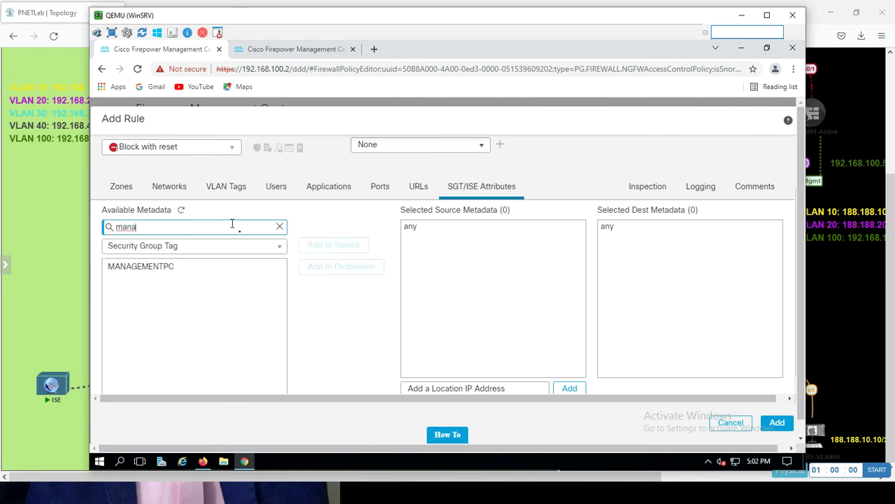
pyautogui.click(173, 266)
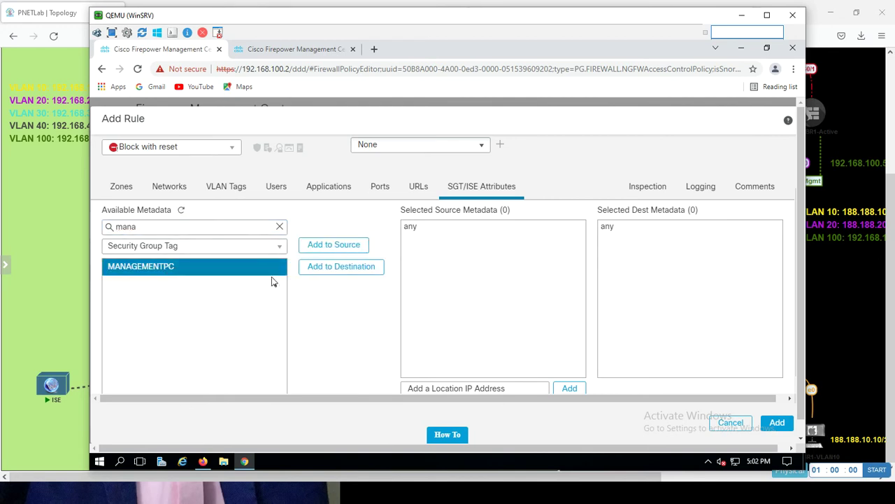
pyautogui.click(328, 267)
# - Search 'vlan' again and add PCVLAN10 as the rule's source tag
pyautogui.doubleClick(167, 229)
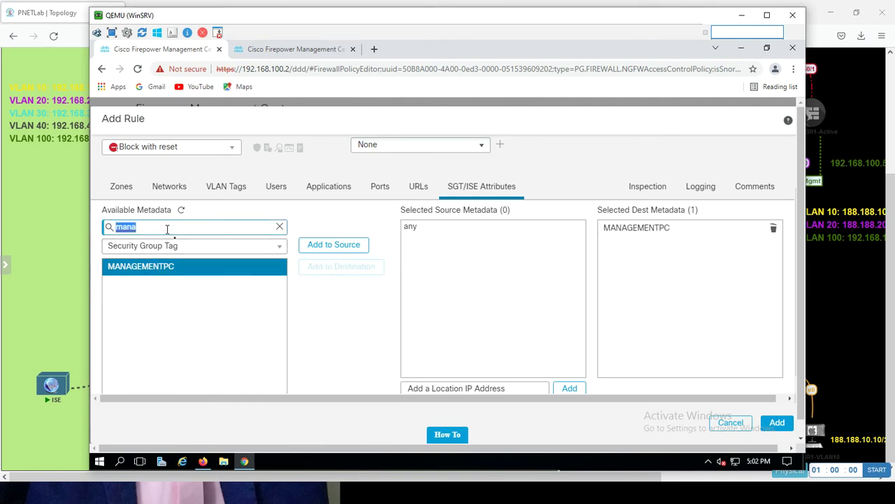
pyautogui.write('vlan')
pyautogui.click(130, 267)
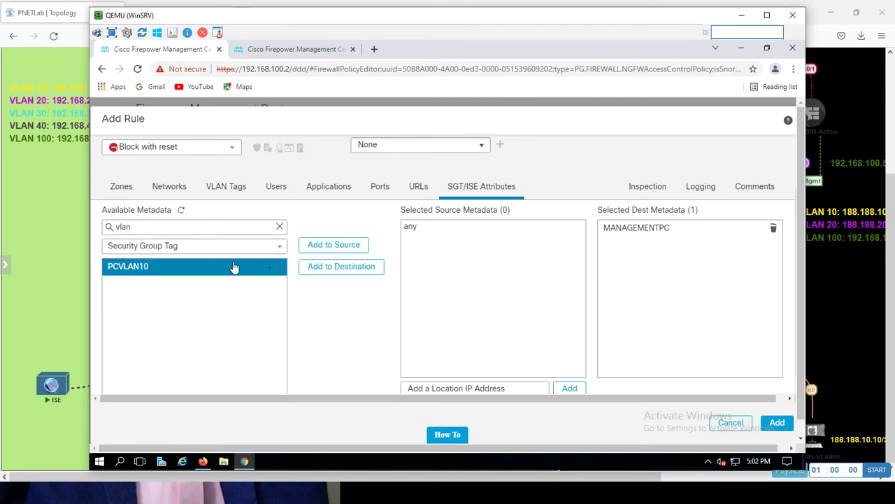
pyautogui.click(335, 246)
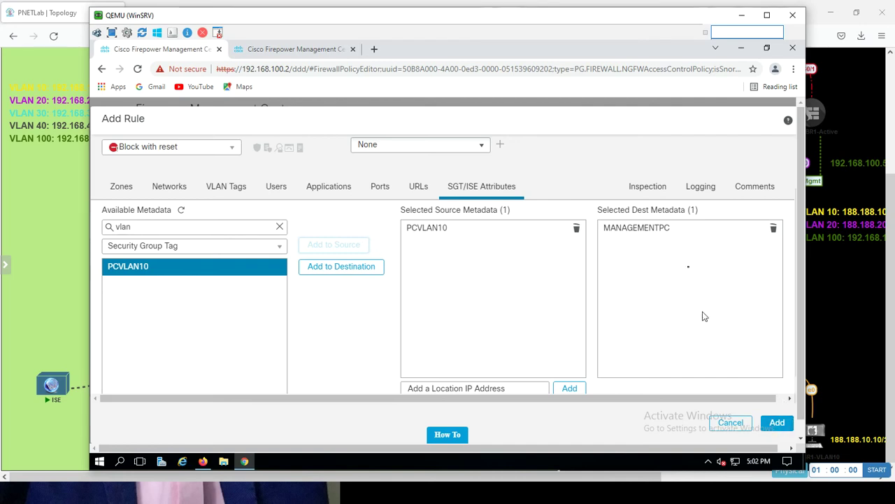
# - Enable Log at Beginning of Connection, add the rule, and save Test-Miaari-Policy
pyautogui.click(708, 190)
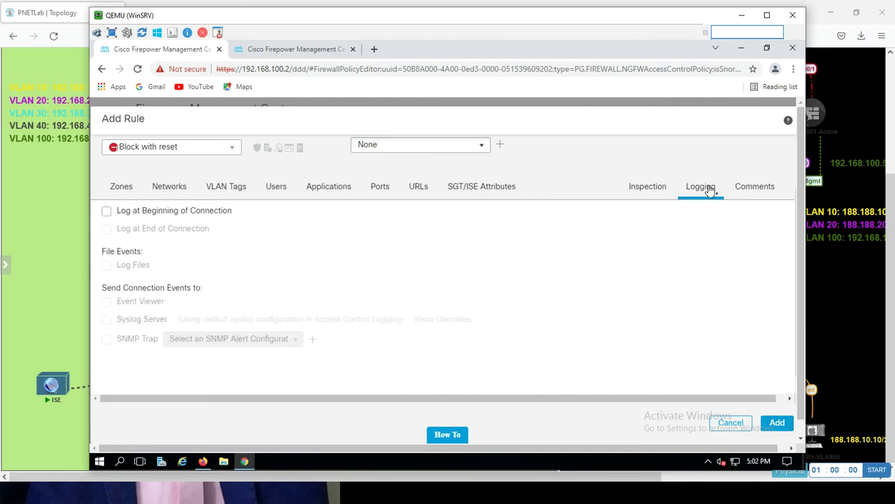
pyautogui.click(106, 212)
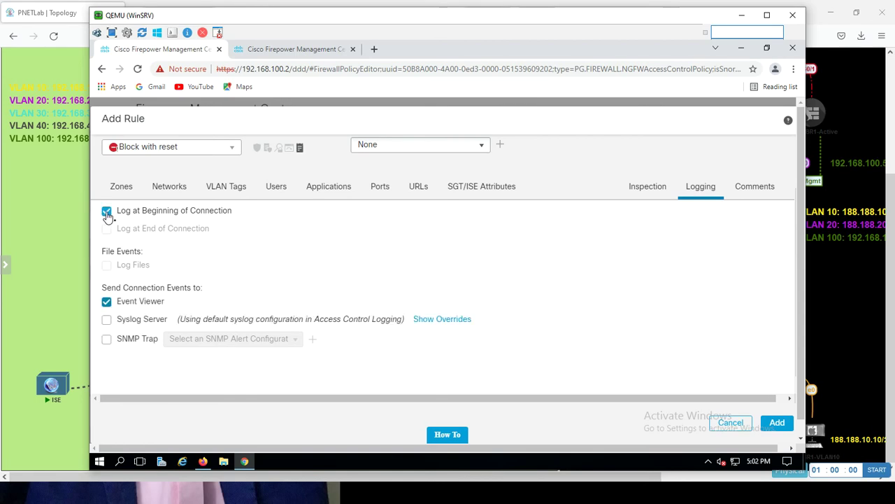
pyautogui.click(778, 423)
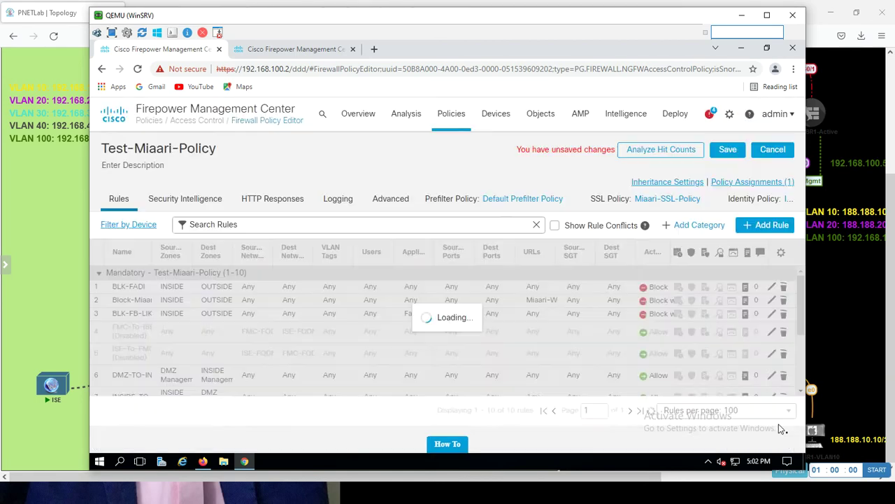
pyautogui.click(733, 152)
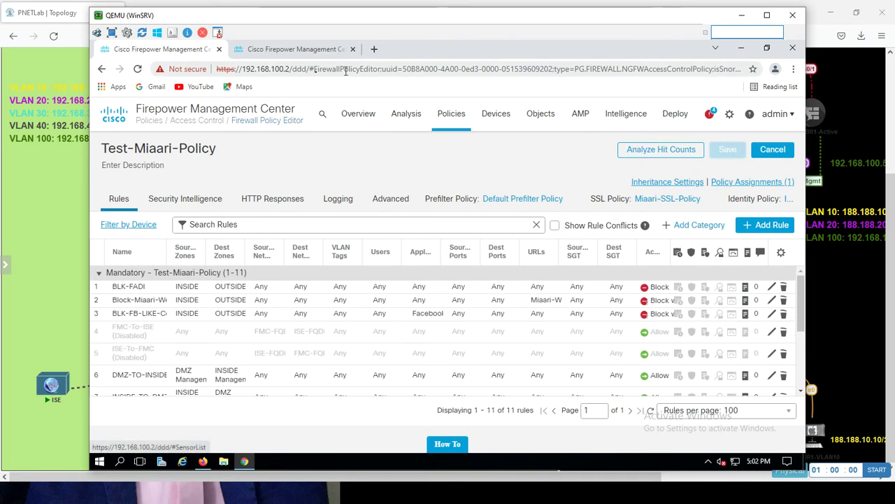
# - Deploy the updated policy to the HQ-HA device and confirm
pyautogui.click(296, 51)
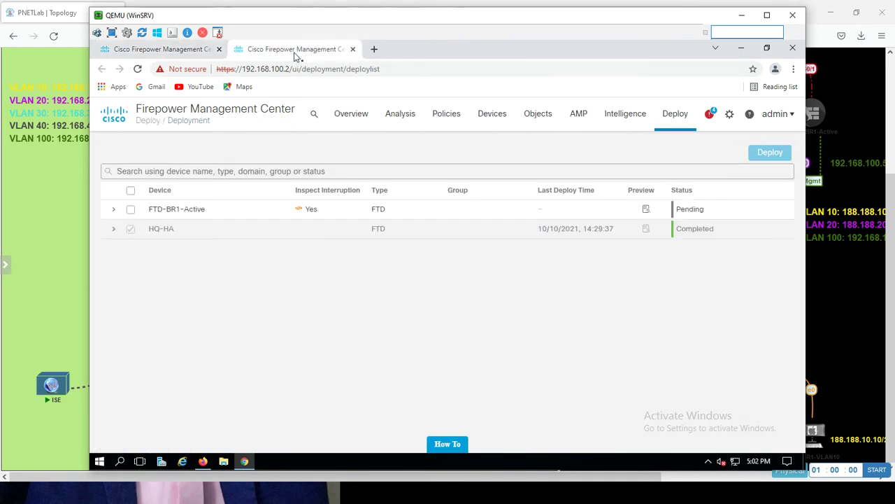
pyautogui.click(137, 70)
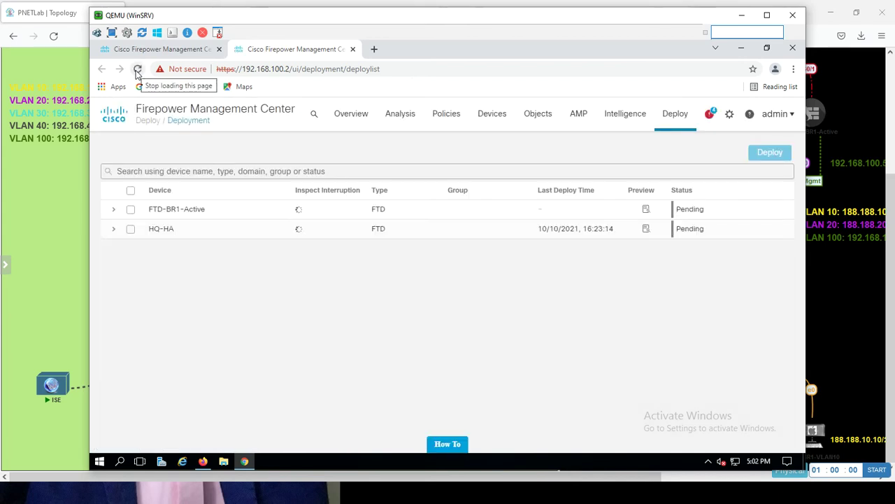
pyautogui.click(131, 230)
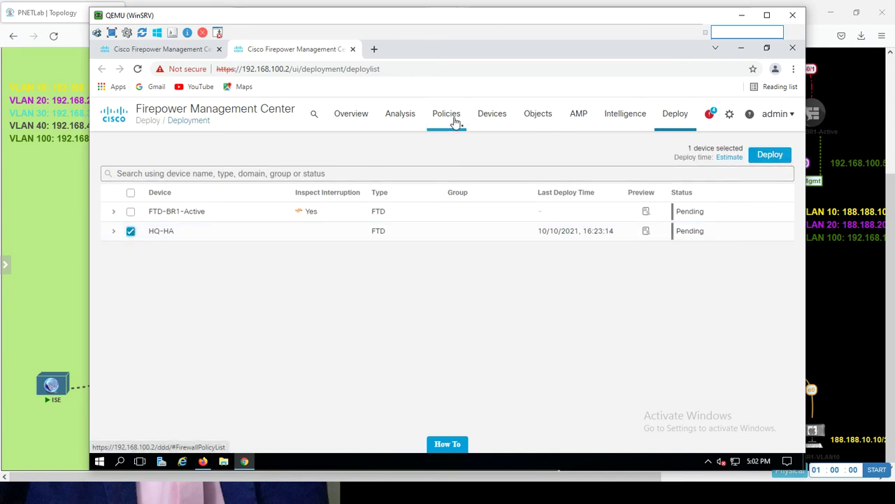
pyautogui.click(768, 155)
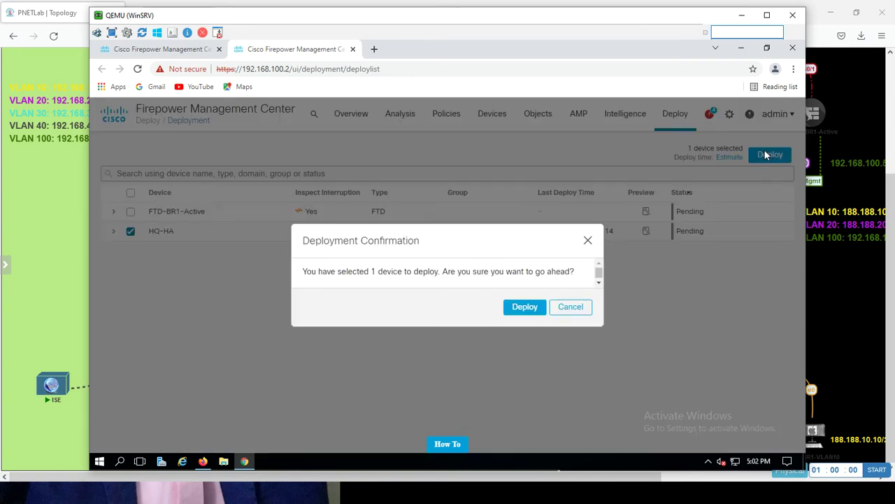
pyautogui.click(523, 312)
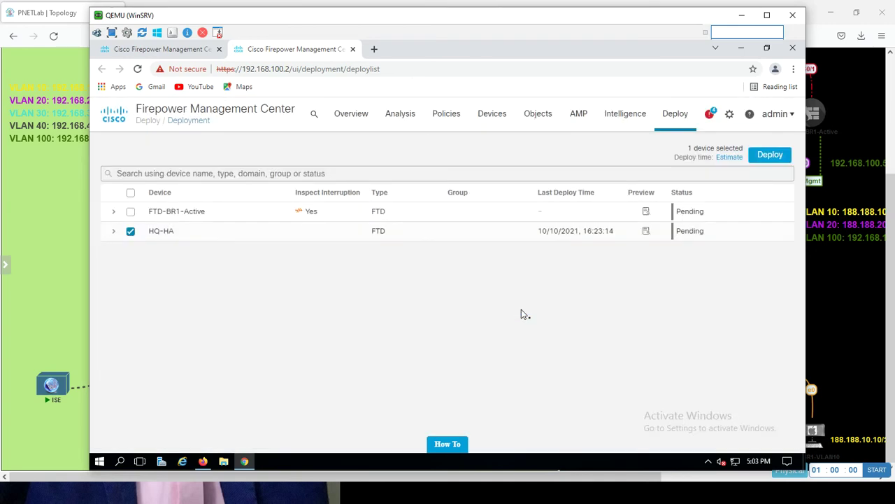
# - On the PC1-VLAN-10 console, run 'ping 192.168.100.10 -t' and watch replies still arrive
pyautogui.hotkey('alt', 'Tab')
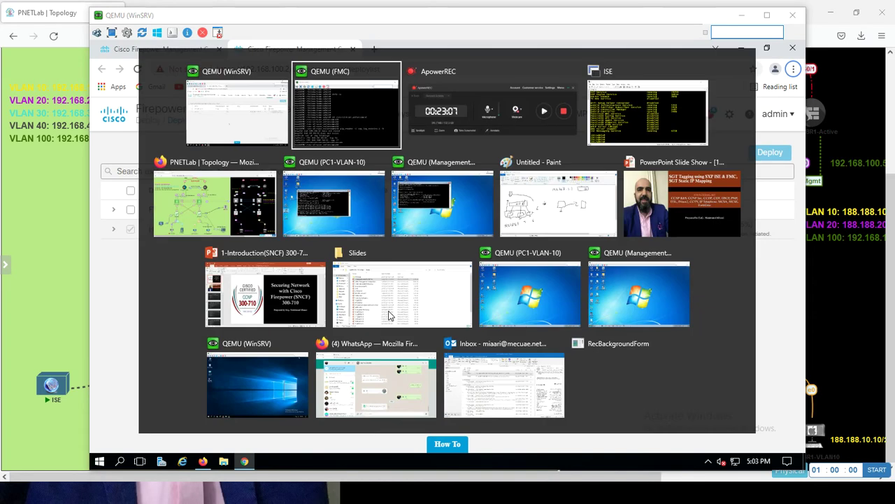
pyautogui.hotkey('alt', 'Tab')
pyautogui.hotkey('alt', 'Tab')
pyautogui.hotkey('alt', 'Tab')
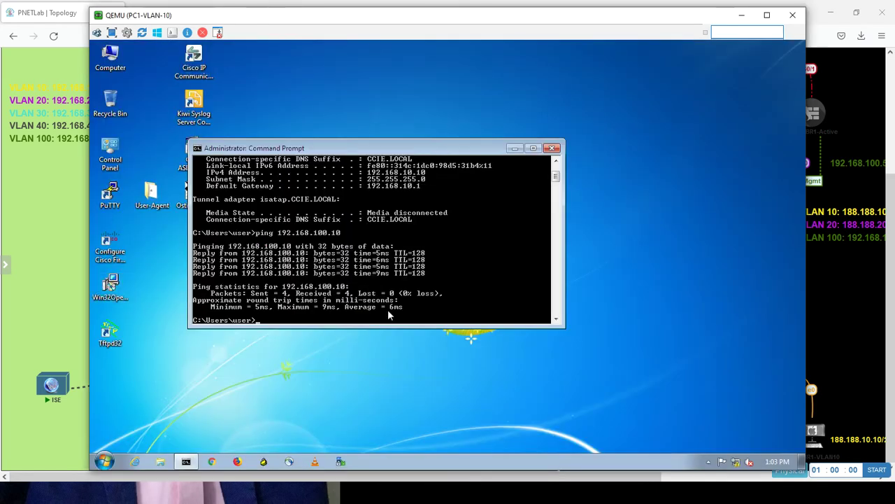
pyautogui.write('ping 192.168.100.10 -t')
pyautogui.press('Return')
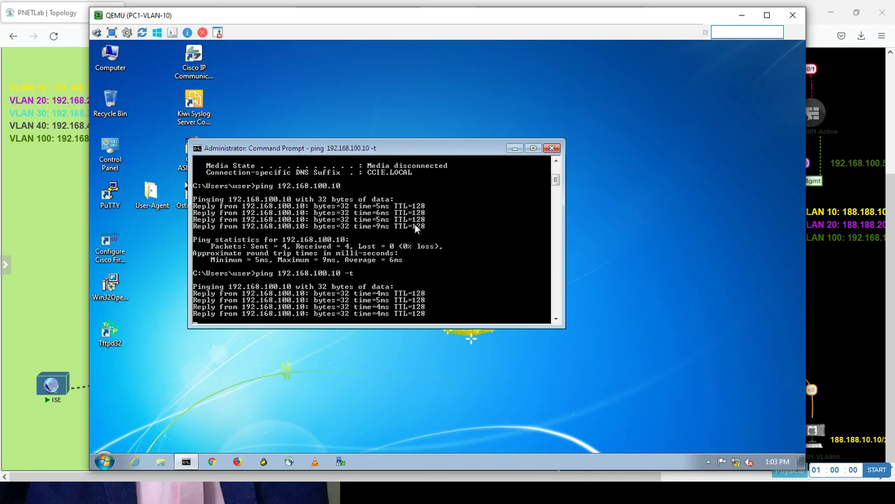
pyautogui.hotkey('alt', 'Tab')
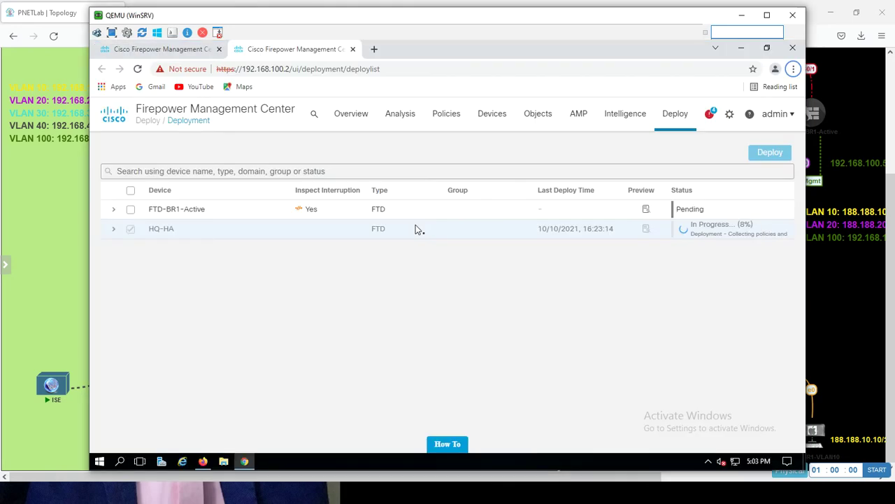
# - Rerun 'uip_reader -f sxp_log_entries.1 -b' on the FMC console to list tags 16 and 17
pyautogui.hotkey('alt', 'Tab')
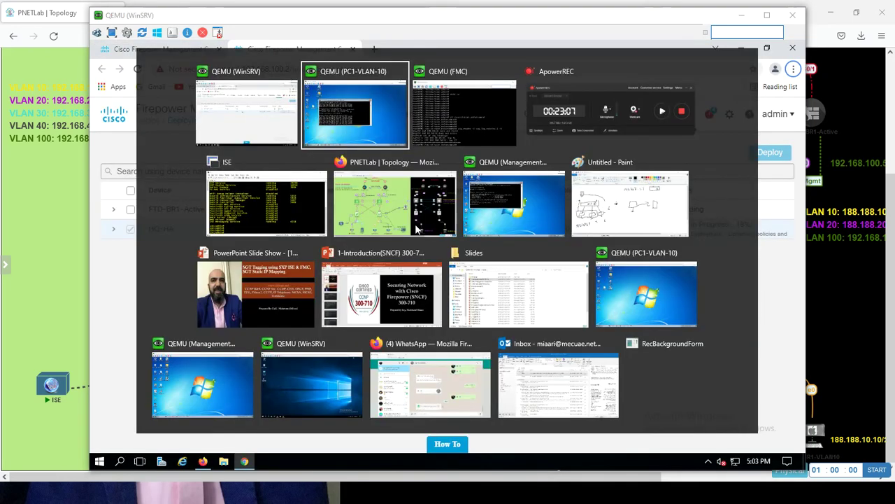
pyautogui.press('Tab')
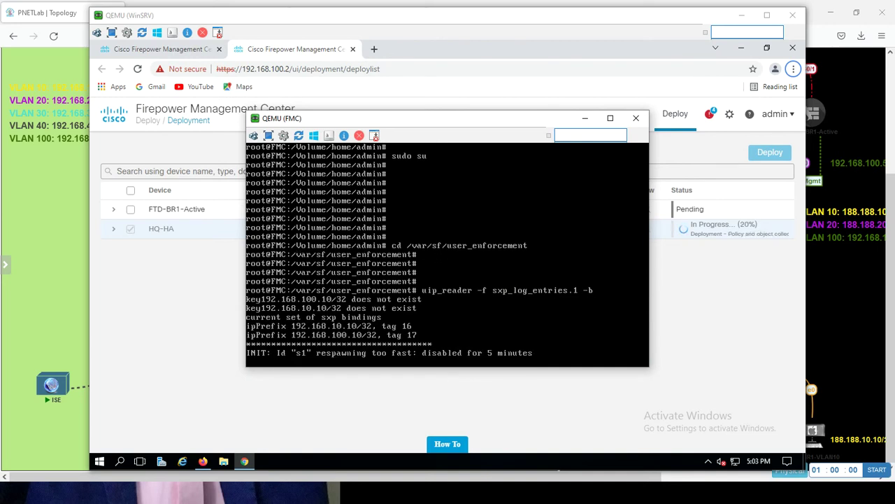
pyautogui.press('Return')
pyautogui.press('Return')
pyautogui.press('Return')
pyautogui.press('Return')
pyautogui.press('Return')
pyautogui.press('Return')
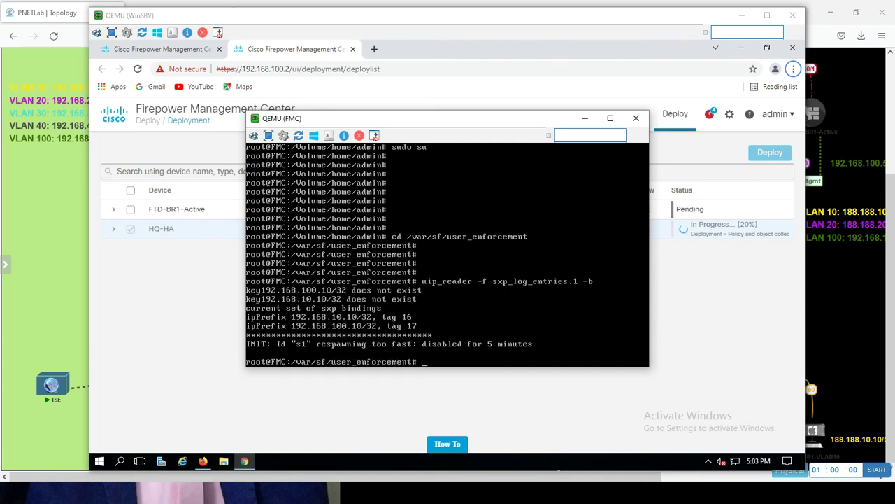
pyautogui.press('Return')
pyautogui.press('Return')
pyautogui.press('Return')
pyautogui.press('Return')
pyautogui.press('Return')
pyautogui.press('Return')
pyautogui.press('Return')
pyautogui.press('Return')
pyautogui.press('Return')
pyautogui.press('Return')
pyautogui.press('Return')
pyautogui.press('Return')
pyautogui.press('Return')
pyautogui.press('Return')
pyautogui.press('Return')
pyautogui.press('Return')
pyautogui.press('Return')
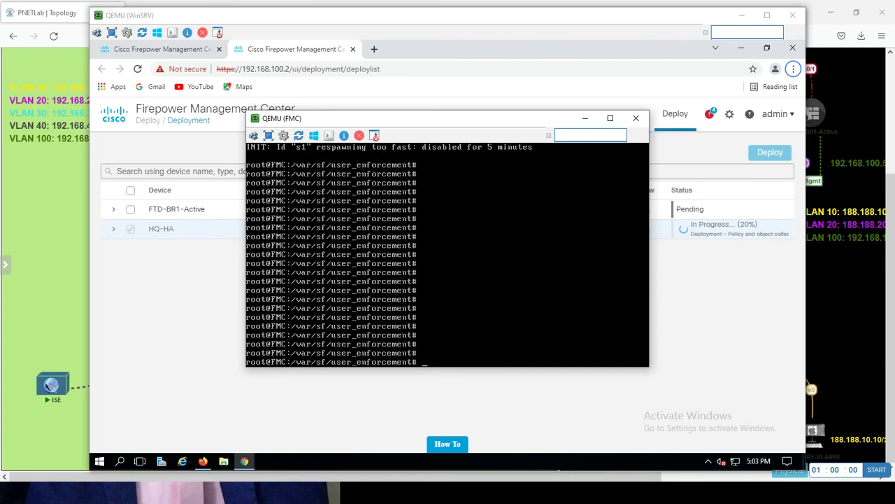
pyautogui.press('Up')
pyautogui.press('Return')
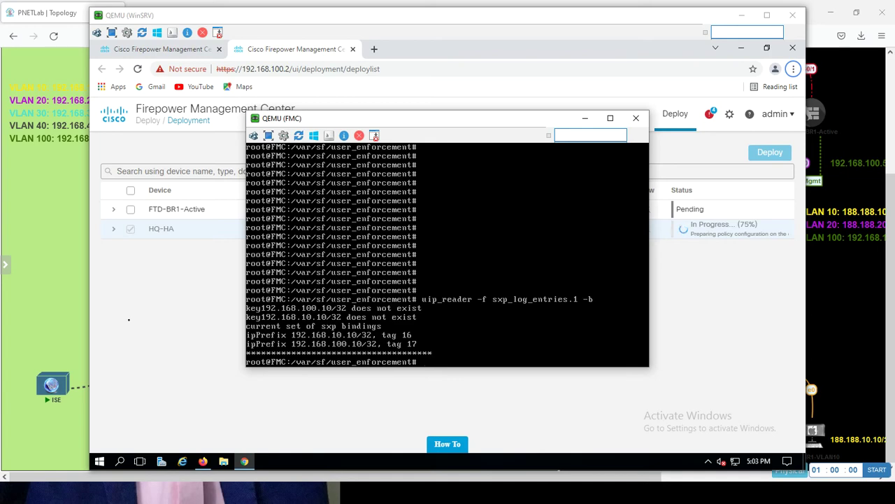
# - Watch the PC's ping keep replying until the HQ-HA deployment shows Completed, then return to ISE
pyautogui.hotkey('alt', 'Tab')
pyautogui.hotkey('alt', 'Tab')
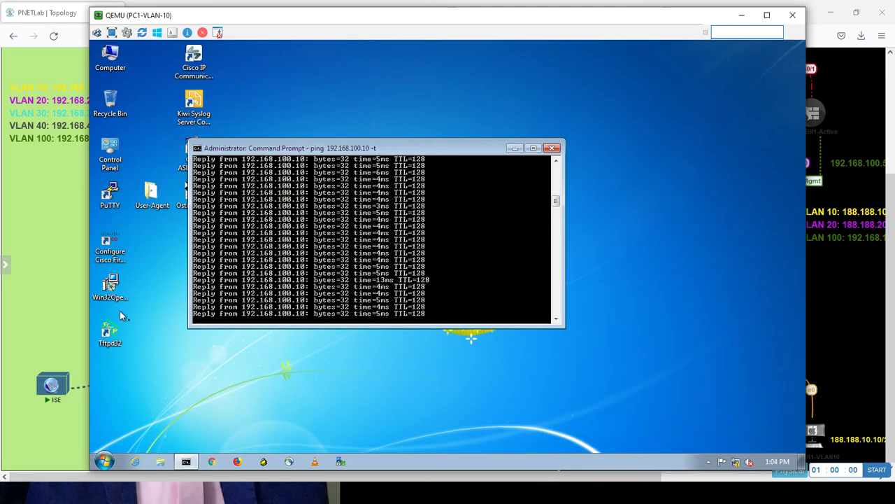
pyautogui.hotkey('alt', 'Tab')
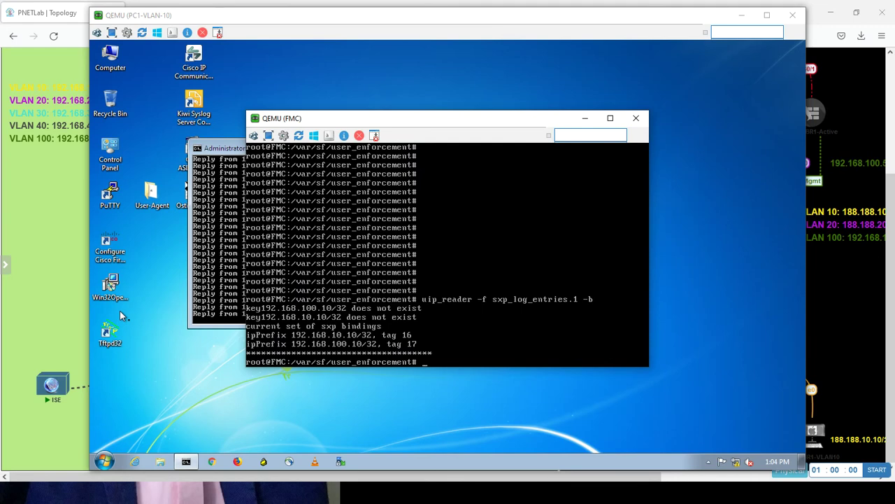
pyautogui.hotkey('alt', 'Tab')
pyautogui.hotkey('alt', 'Tab')
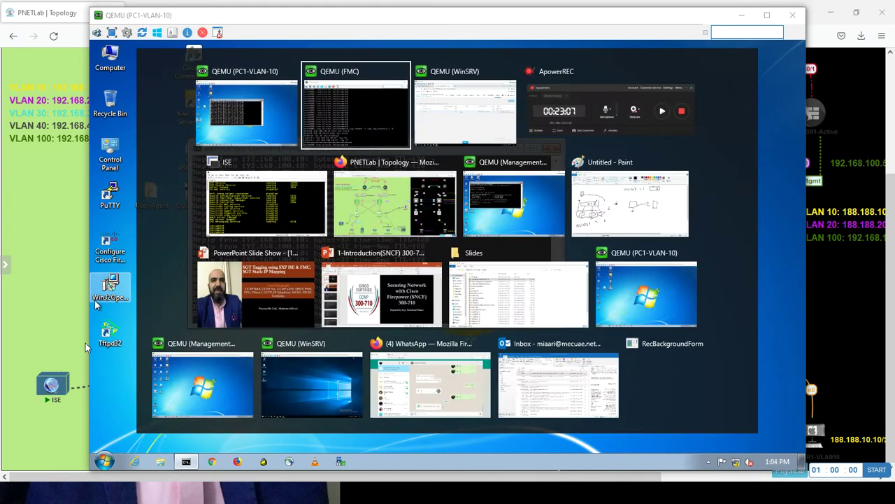
pyautogui.hotkey('alt', 'Tab')
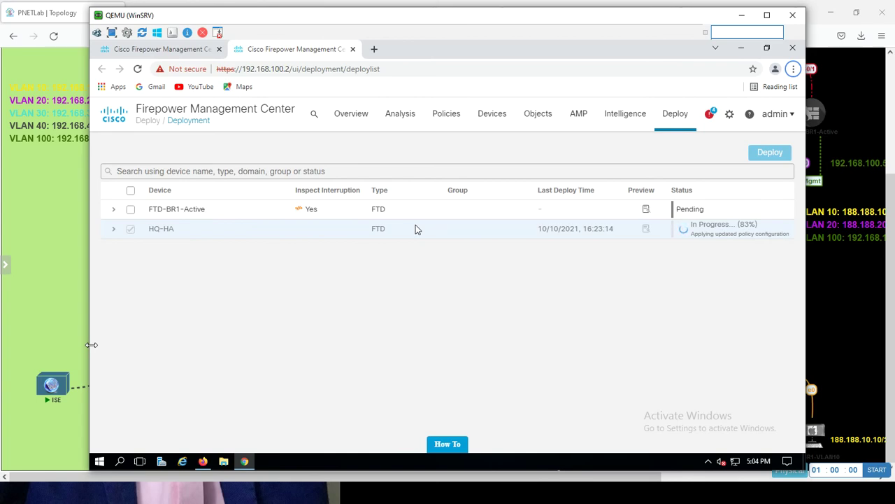
pyautogui.hotkey('alt', 'Tab')
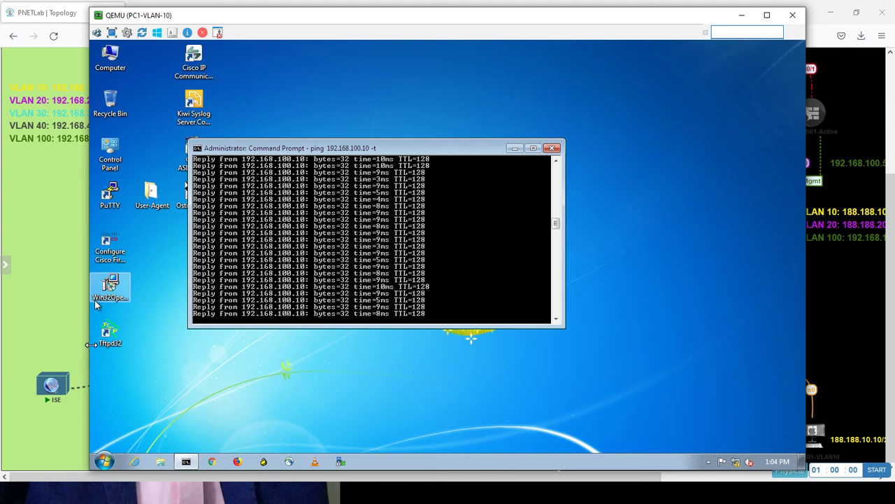
pyautogui.hotkey('alt', 'Tab')
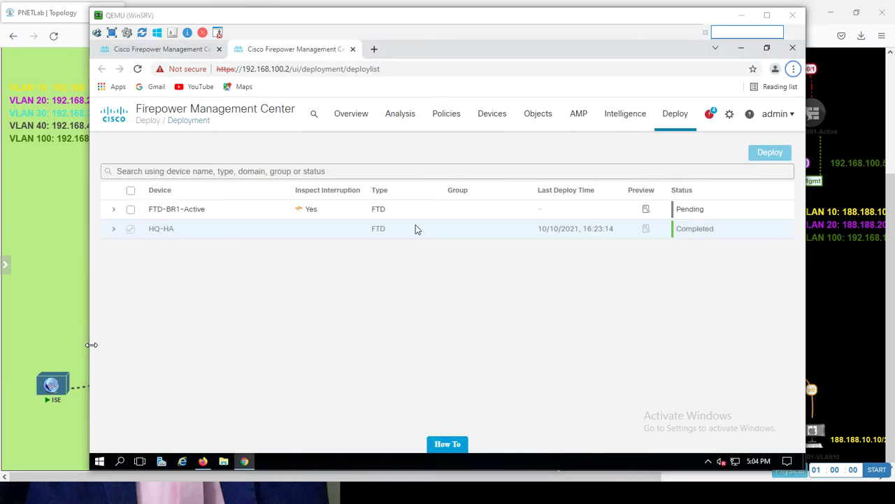
pyautogui.hotkey('alt', 'Tab')
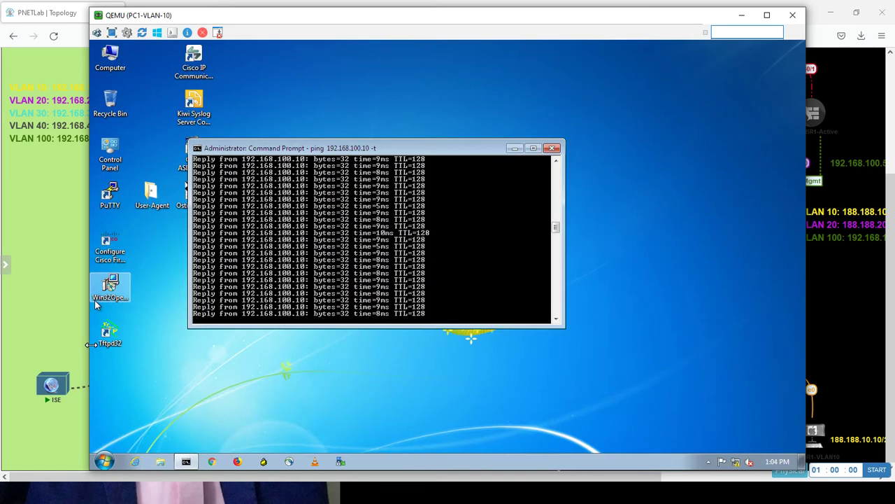
pyautogui.hotkey('alt', 'Tab')
pyautogui.hotkey('alt', 'Tab')
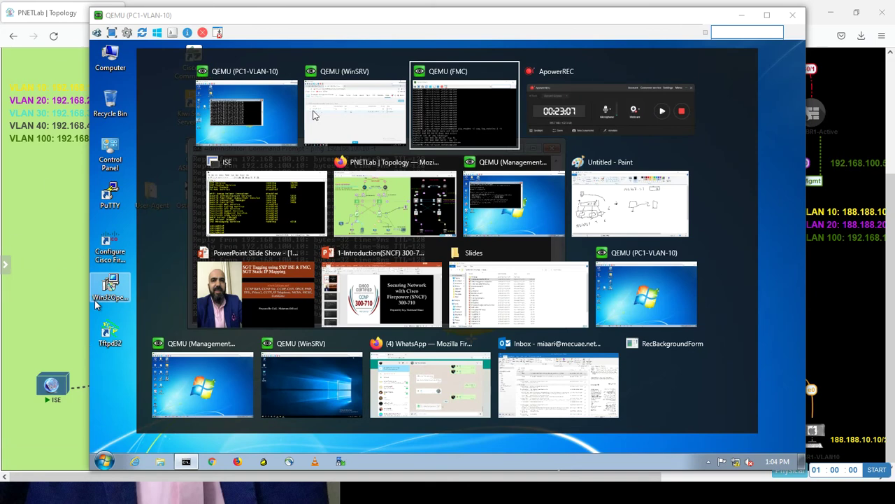
pyautogui.click(339, 110)
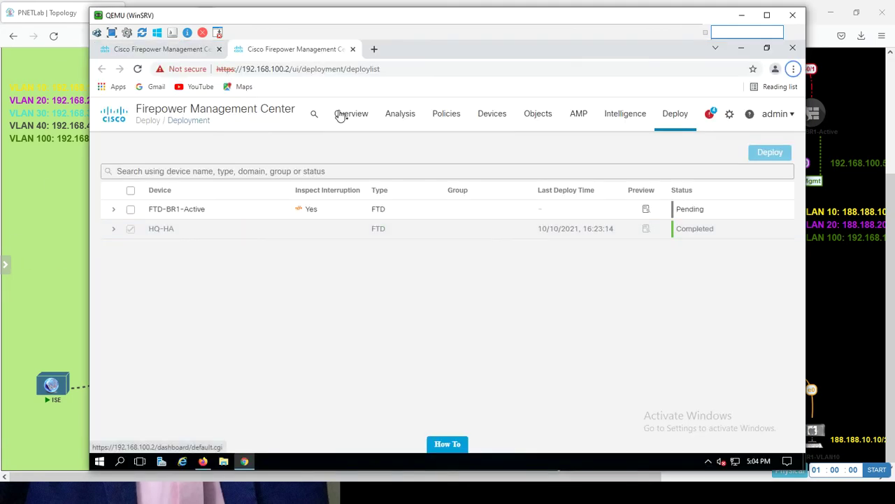
pyautogui.click(202, 462)
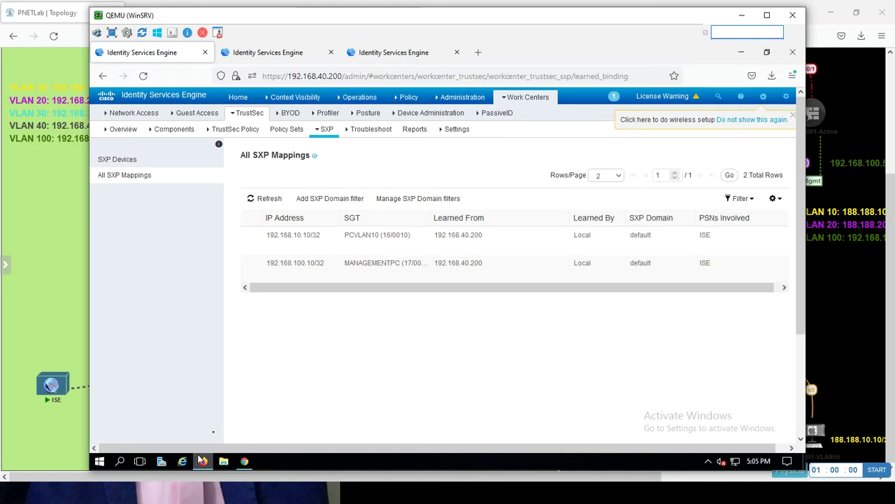
# - In SXP Devices, assign the FMC-witch peer (9.9.9.9) to SXP domain fmc2
pyautogui.click(133, 160)
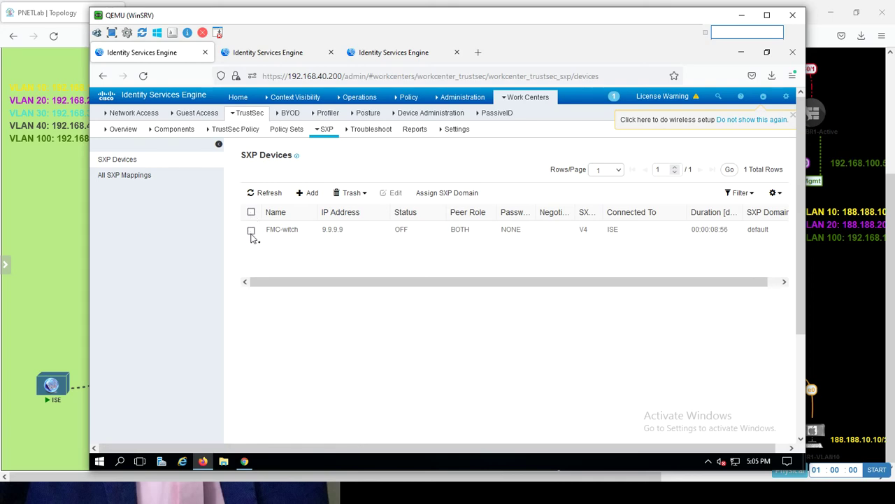
pyautogui.click(252, 230)
pyautogui.click(439, 194)
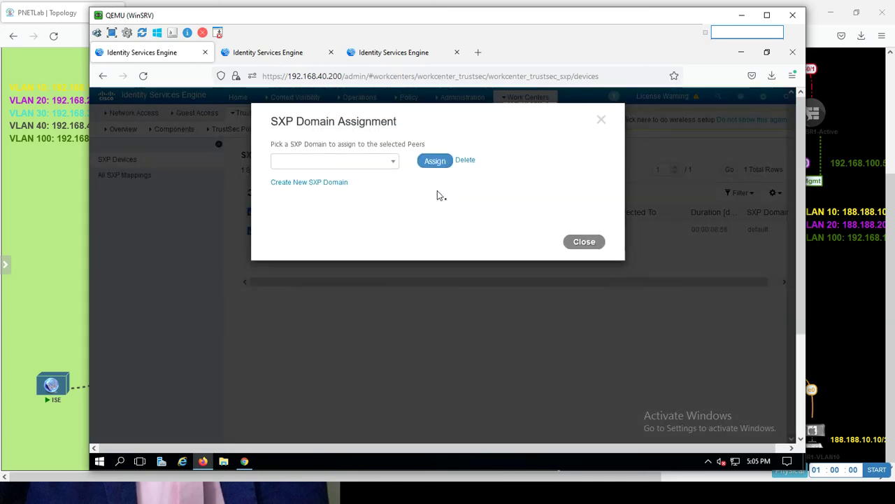
pyautogui.click(382, 165)
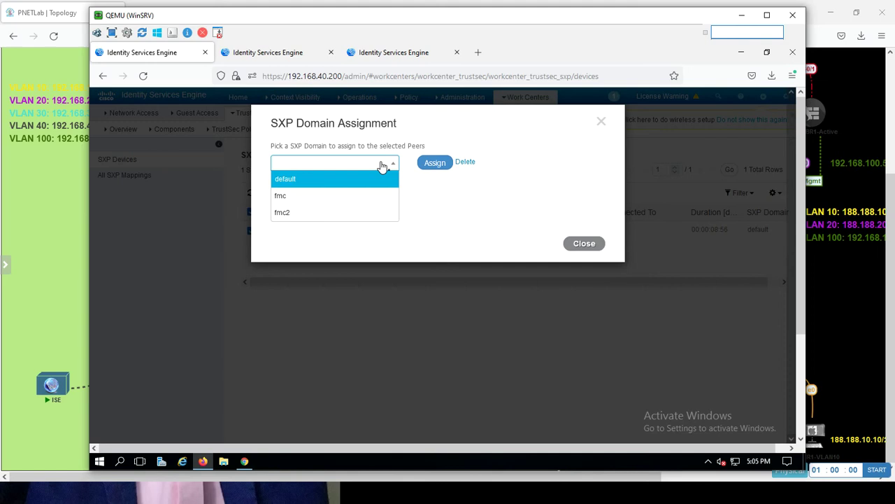
pyautogui.click(300, 213)
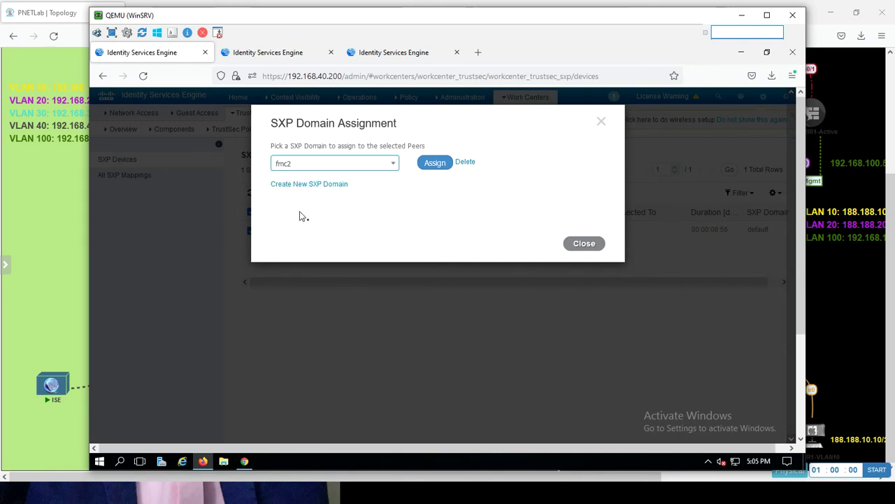
pyautogui.click(359, 164)
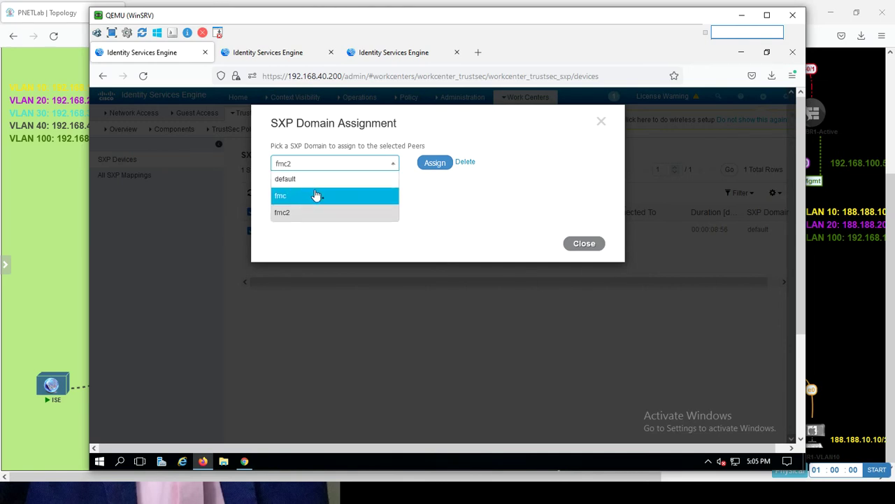
pyautogui.click(451, 199)
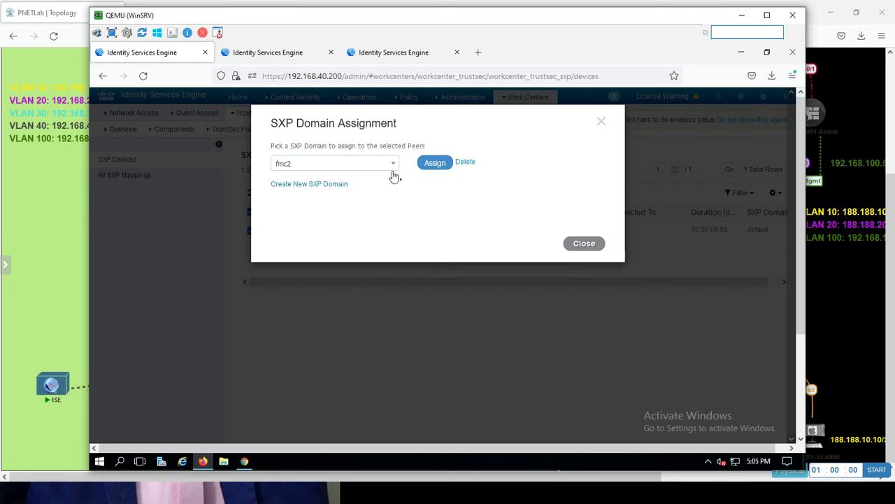
pyautogui.click(435, 163)
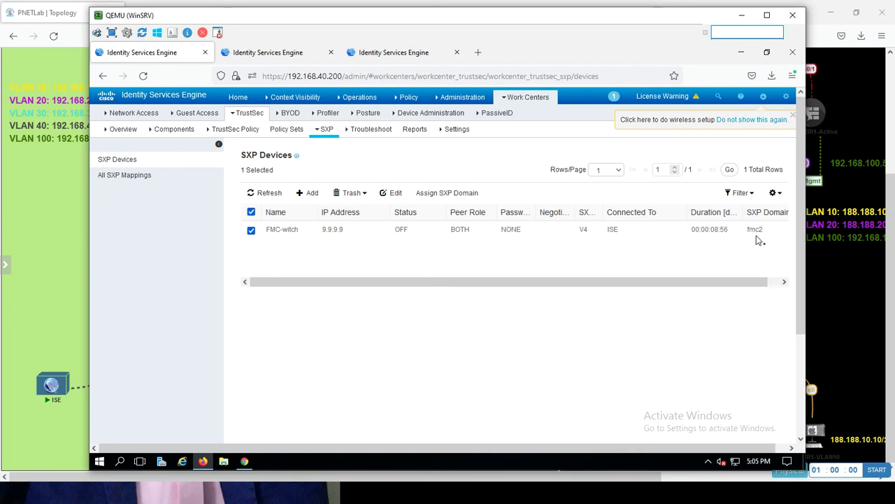
pyautogui.click(172, 131)
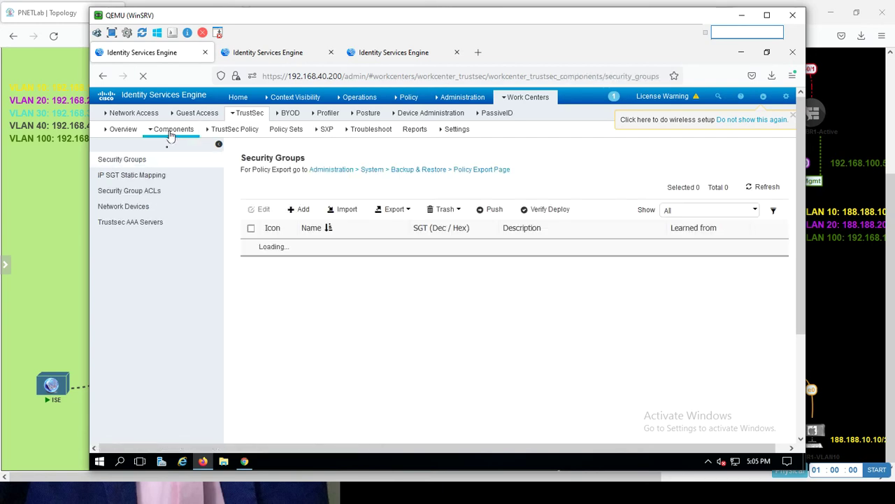
# - Change the 192.168.10.10 static SGT mapping from the default domain to fmc2 and save
pyautogui.click(132, 178)
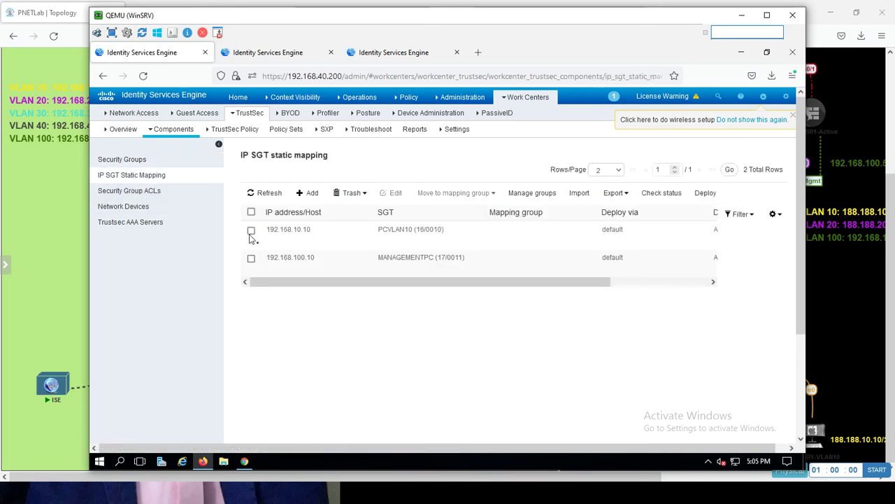
pyautogui.click(251, 232)
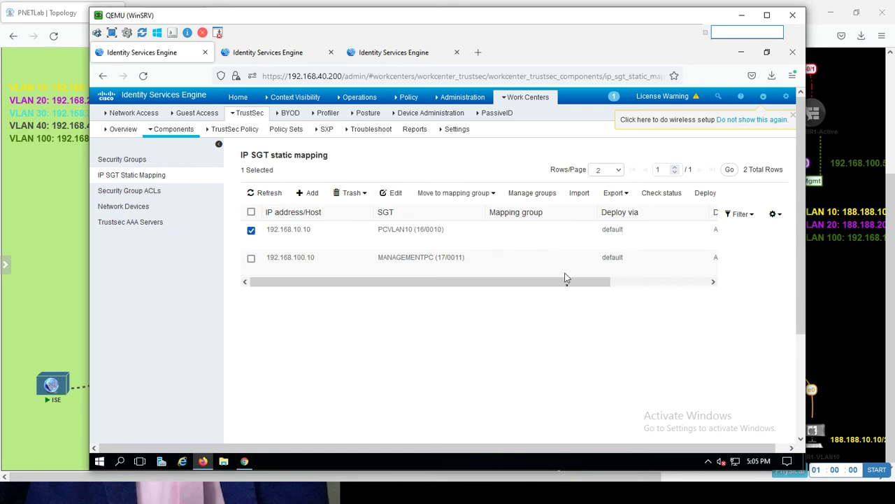
pyautogui.moveTo(567, 278); pyautogui.dragTo(467, 274)
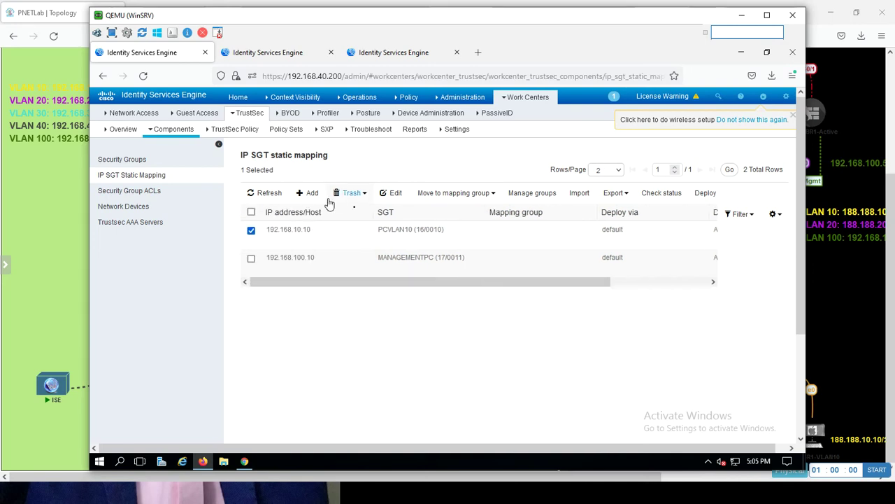
pyautogui.click(393, 193)
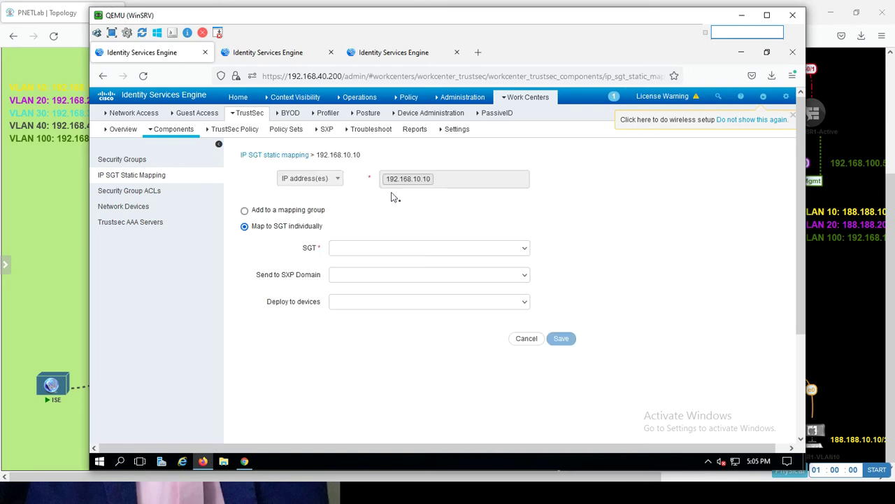
pyautogui.click(338, 276)
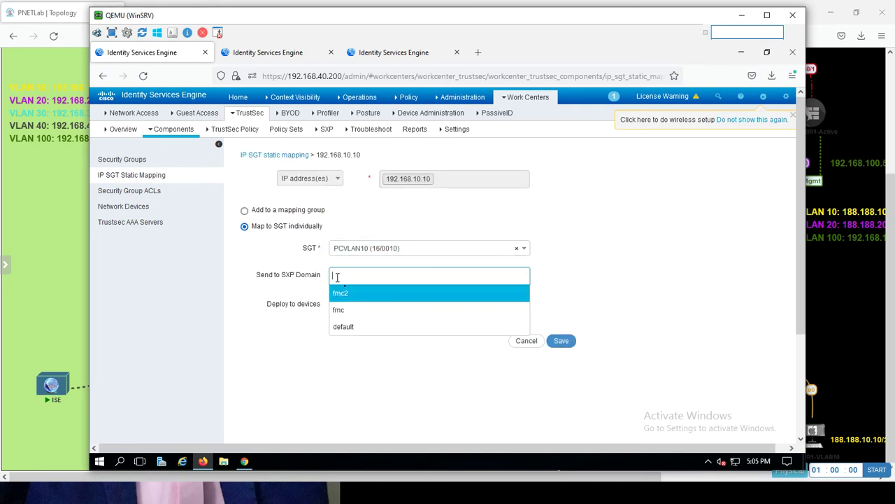
pyautogui.click(352, 293)
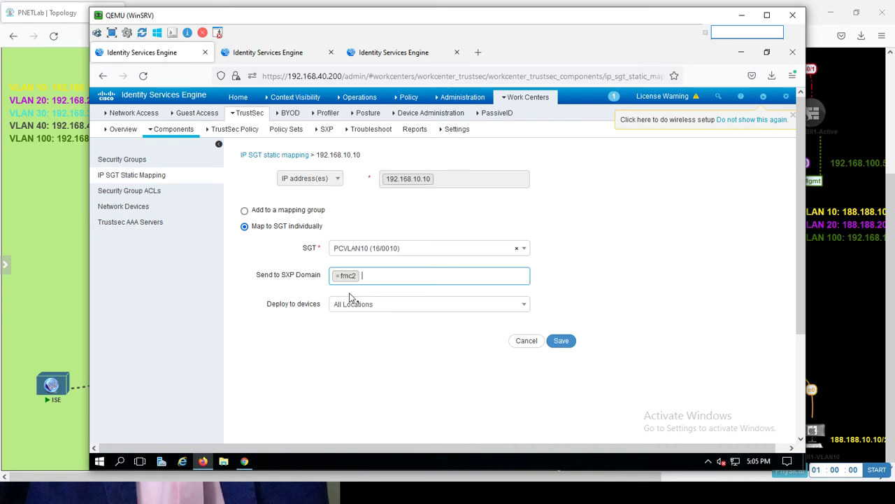
pyautogui.click(559, 341)
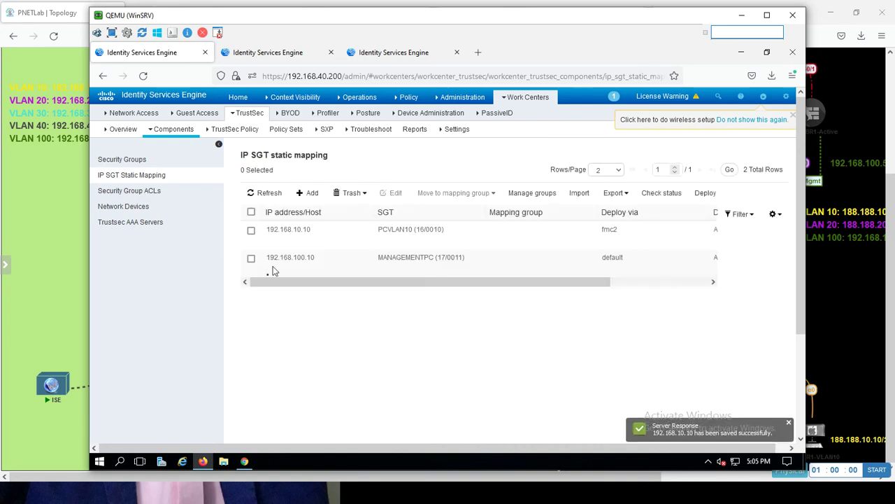
# - Change the 192.168.100.10 MANAGEMENTPC mapping from default to fmc2, save, and check Deploy to
pyautogui.click(252, 258)
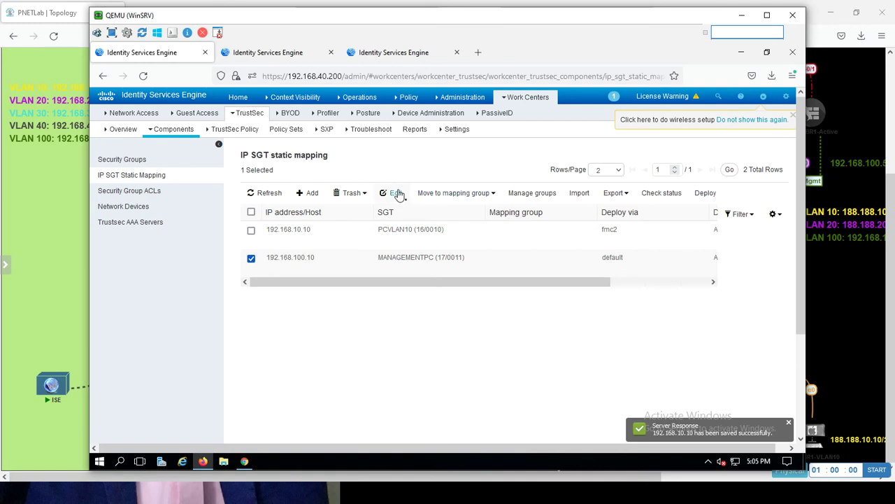
pyautogui.click(396, 194)
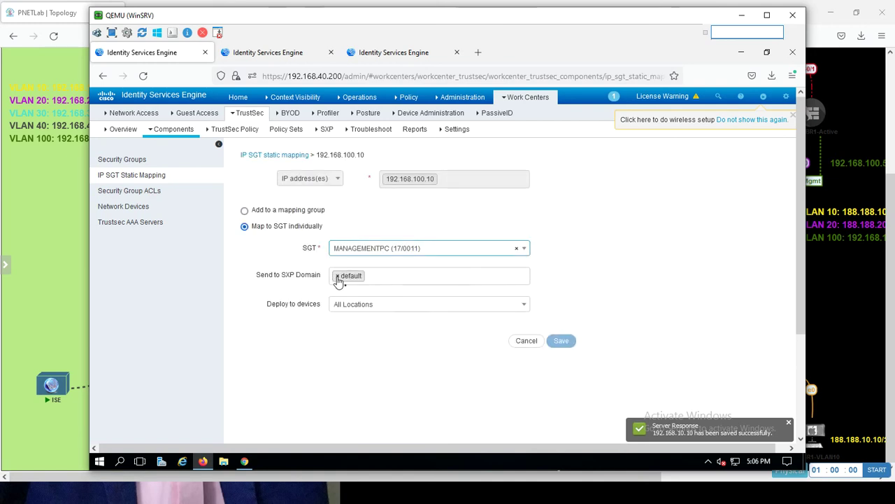
pyautogui.click(336, 276)
pyautogui.click(350, 293)
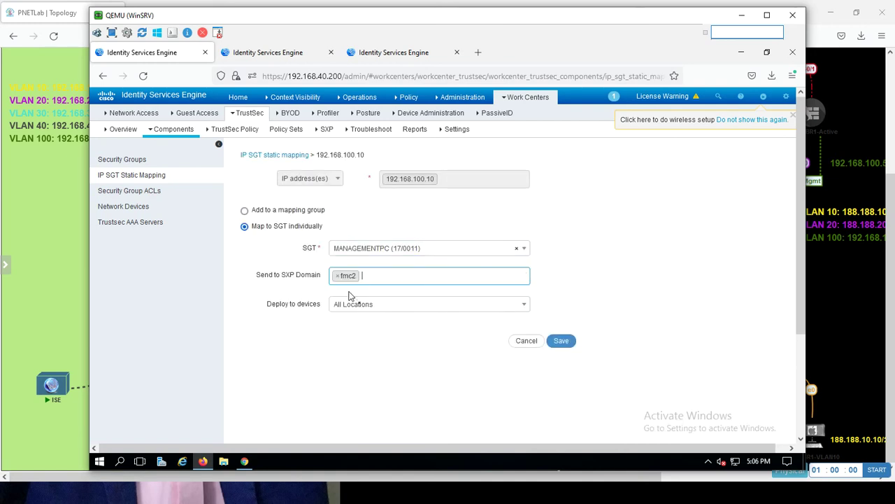
pyautogui.click(560, 341)
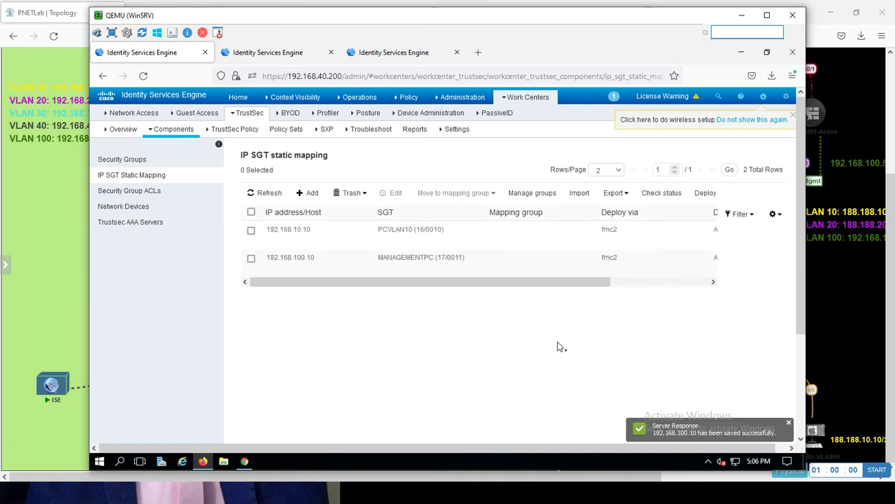
pyautogui.moveTo(532, 282); pyautogui.dragTo(336, 267)
# - Check the SXP Devices list shows FMC-witch (9.9.9.9) in domain fmc2 with status OFF
pyautogui.click(326, 131)
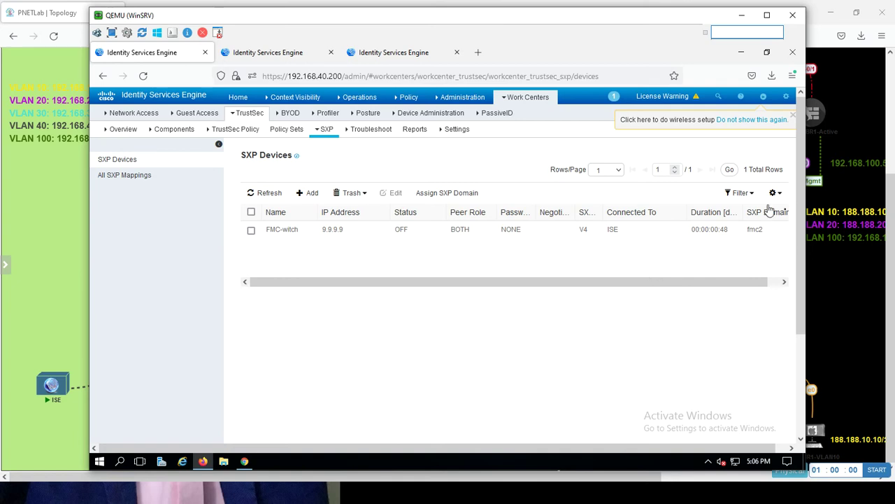
pyautogui.moveTo(652, 283); pyautogui.dragTo(747, 290)
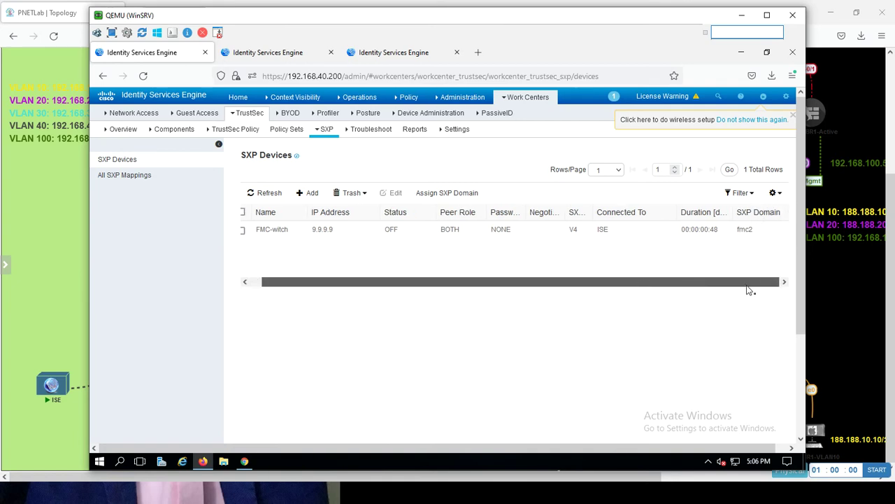
pyautogui.hotkey('alt', 'Tab')
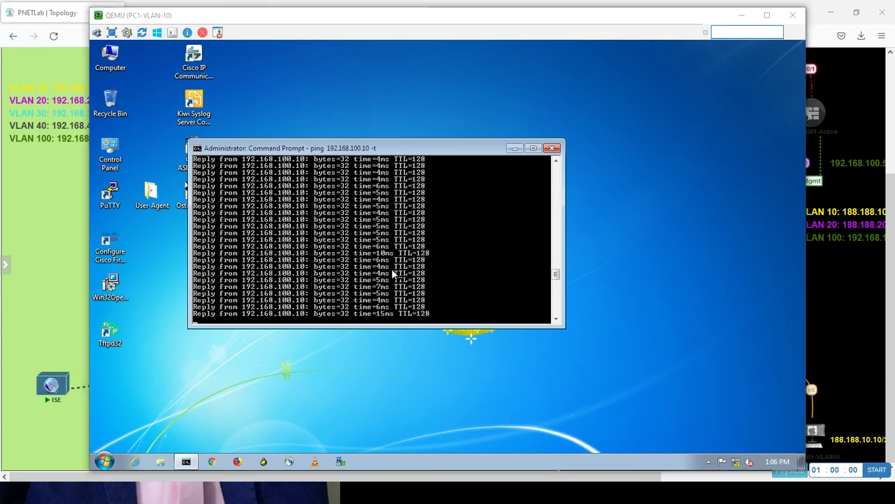
pyautogui.hotkey('alt', 'Tab')
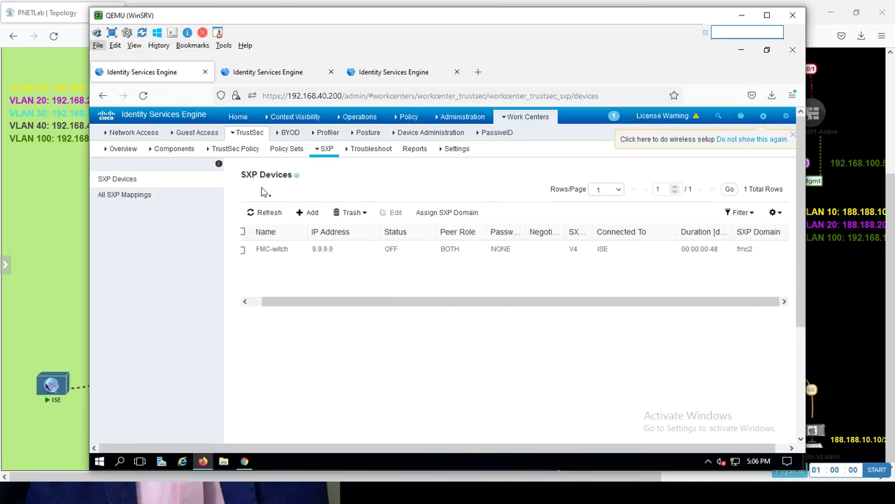
pyautogui.click(258, 305)
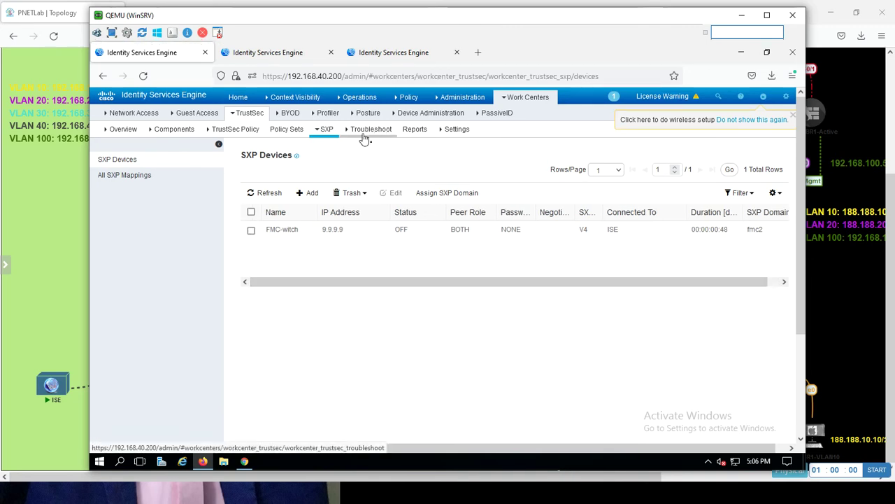
# - Run Verify Now on the TrustSec deployment in TrustSec Settings and acknowledge it
pyautogui.click(452, 130)
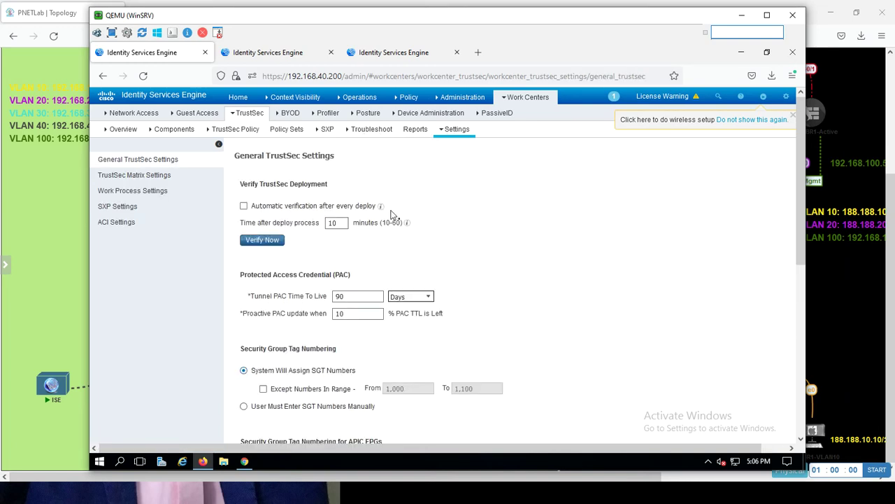
pyautogui.click(251, 239)
pyautogui.click(263, 240)
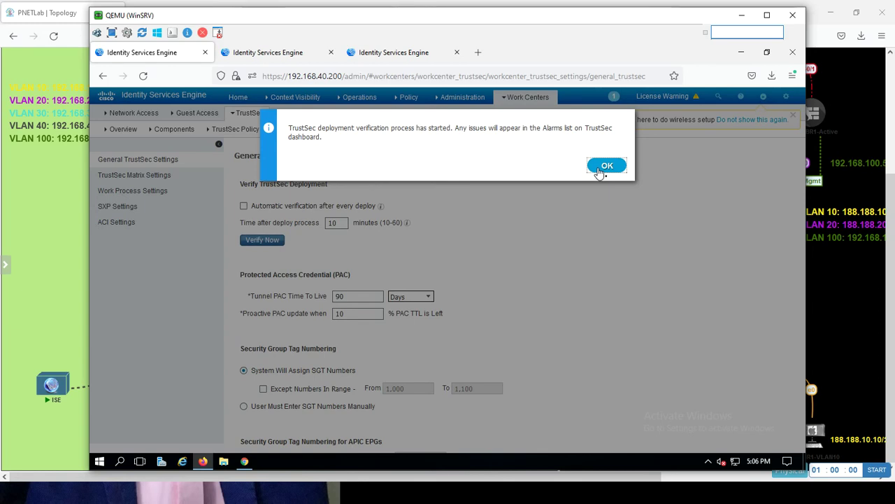
pyautogui.click(601, 170)
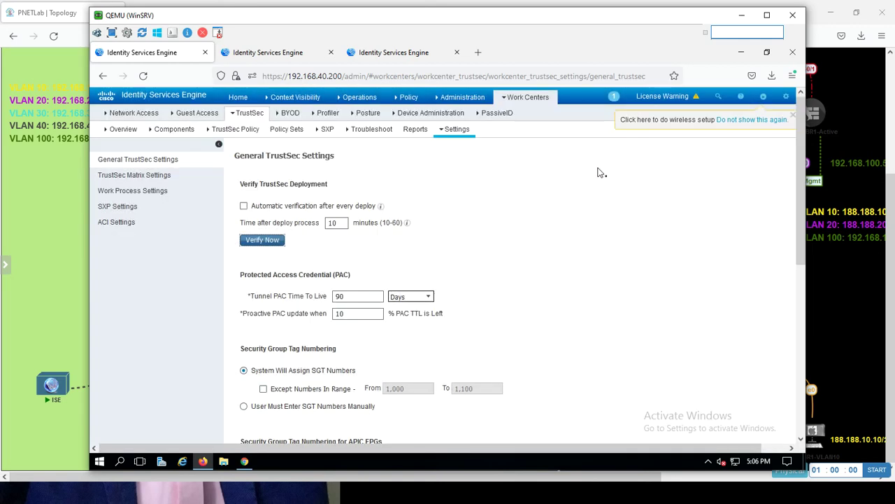
# - Push the pending TrustSec configuration changes to network devices
pyautogui.click(614, 98)
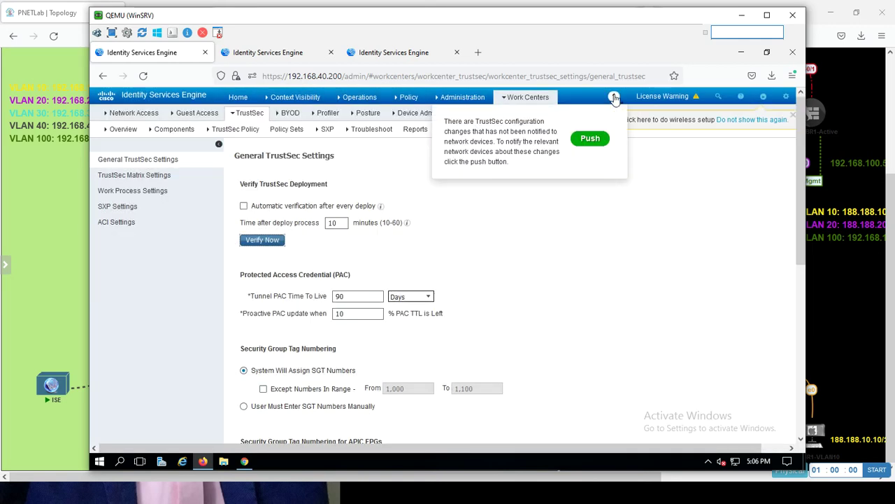
pyautogui.click(591, 139)
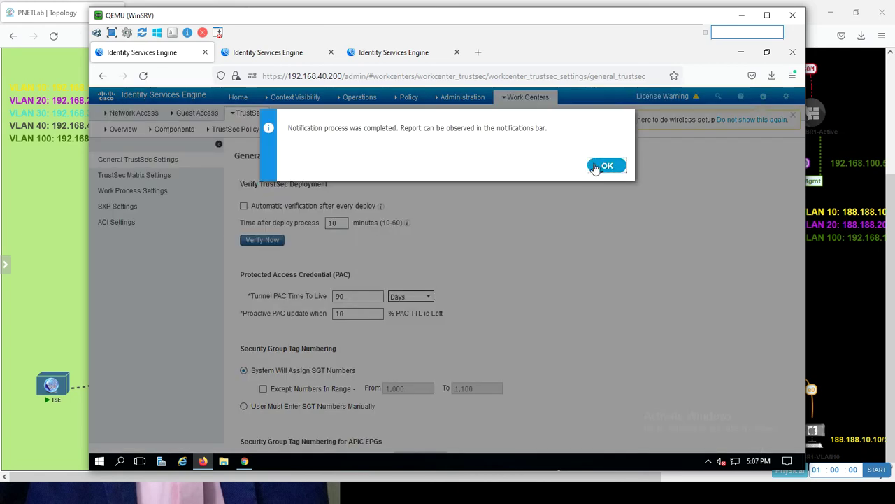
pyautogui.click(606, 165)
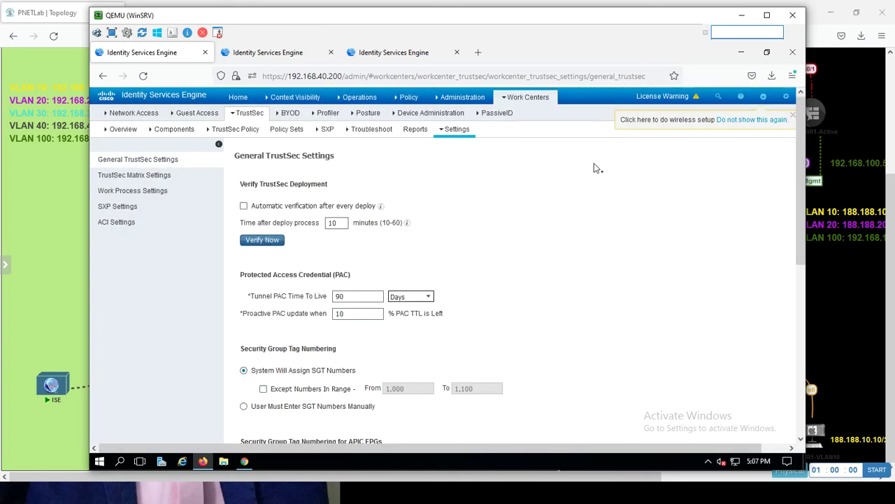
# - Check that the PC1-VLAN-10 ping to 192.168.100.10 is still replying
pyautogui.hotkey('alt', 'Tab')
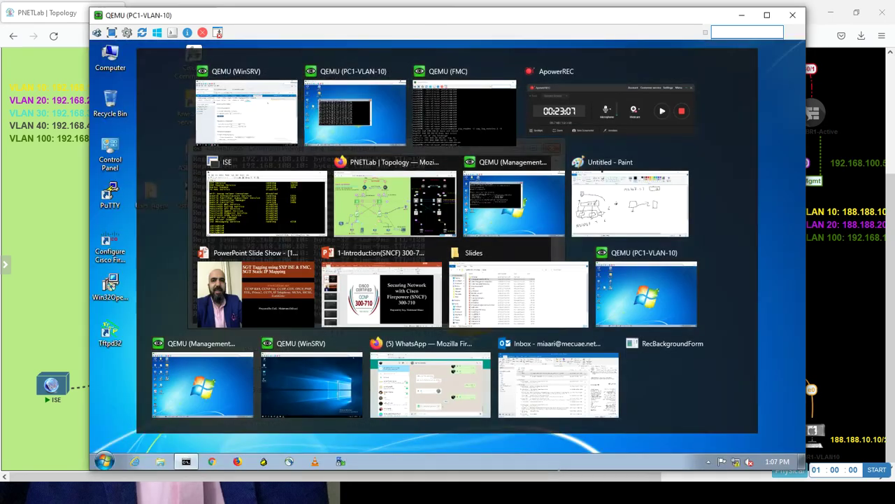
pyautogui.hotkey('alt', 'Tab')
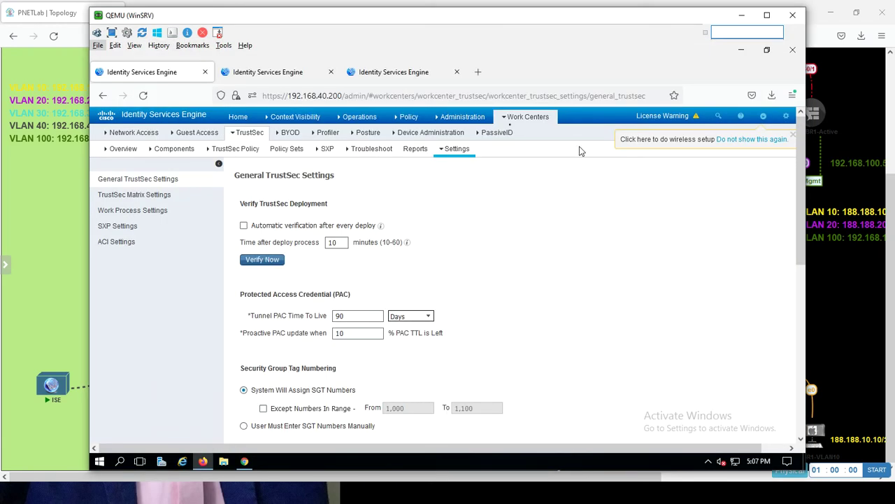
pyautogui.moveTo(463, 116)
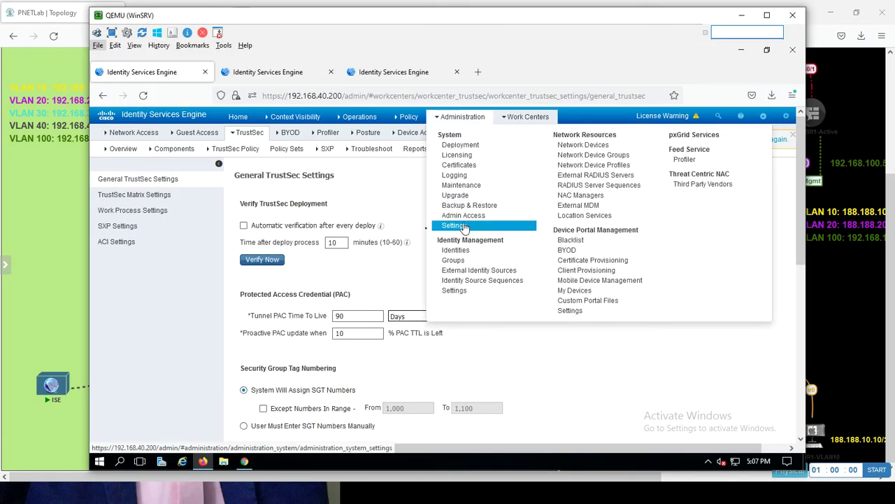
pyautogui.hotkey('alt', 'Tab')
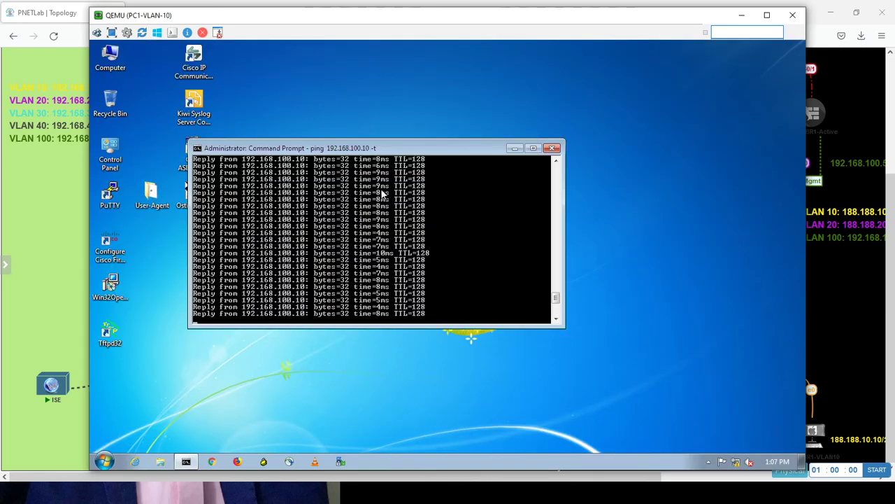
# - Stop the ping and rerun 'uip_reader -f sxp_log_entries.1 -b' to confirm tags 16 and 17
pyautogui.hotkey('ctrl', 'c')
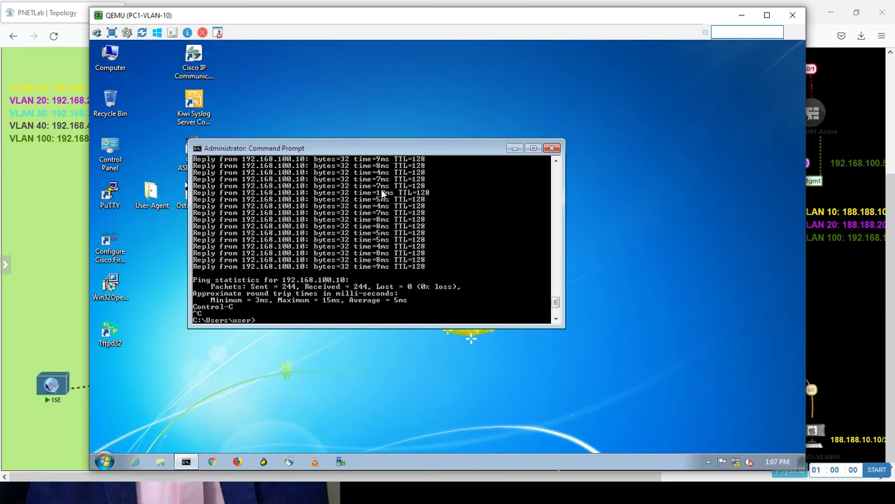
pyautogui.press('Return')
pyautogui.press('Return')
pyautogui.hotkey('alt', 'Tab')
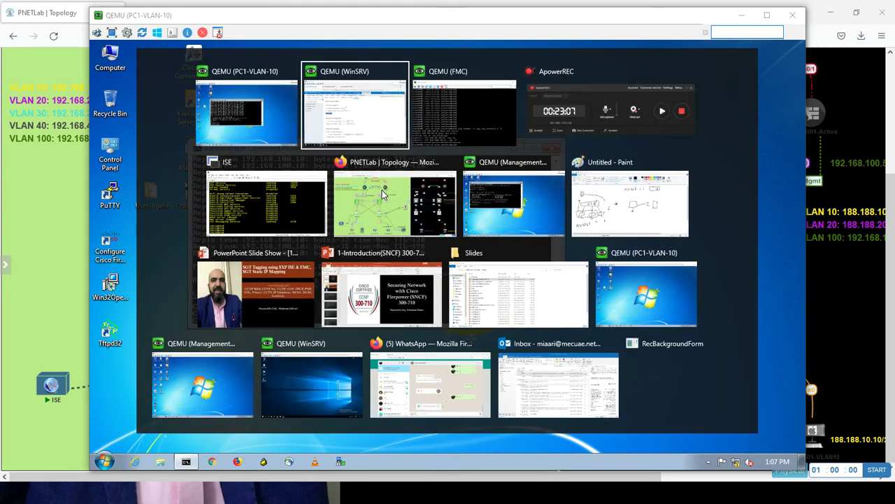
pyautogui.hotkey('alt', 'Tab')
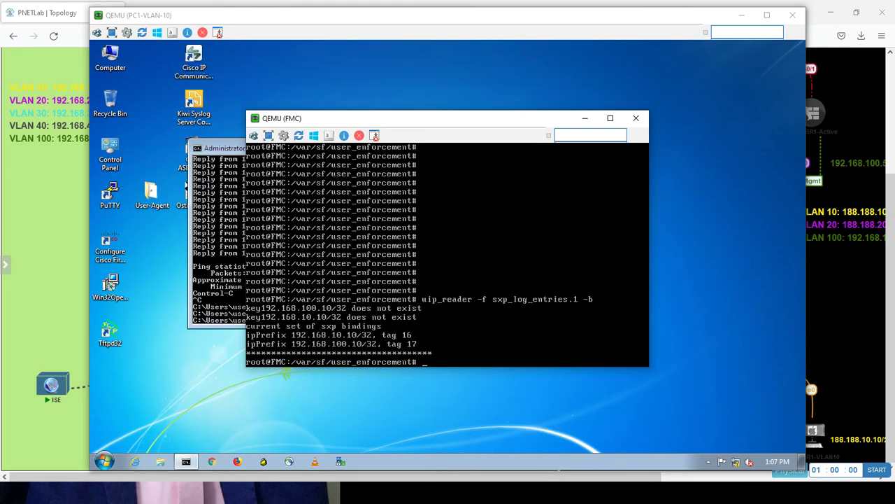
pyautogui.press('Up')
pyautogui.press('Return')
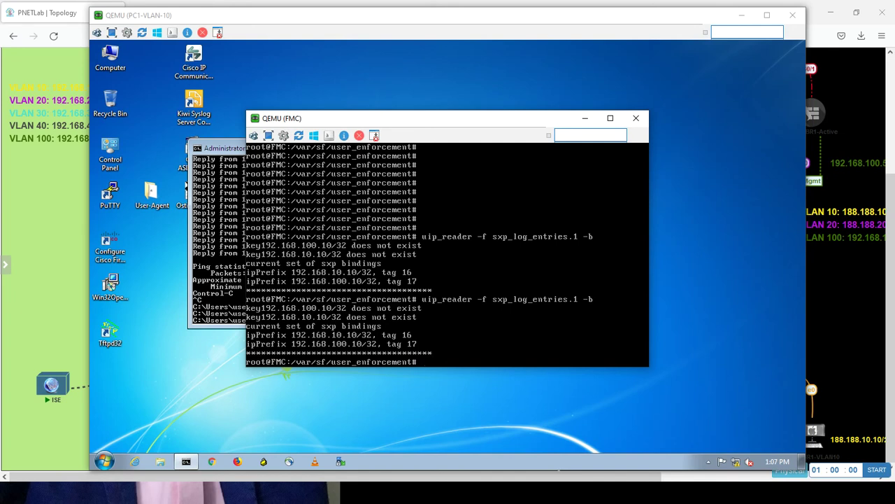
pyautogui.press('Return')
pyautogui.press('Return')
pyautogui.press('Return')
pyautogui.press('Return')
pyautogui.press('Return')
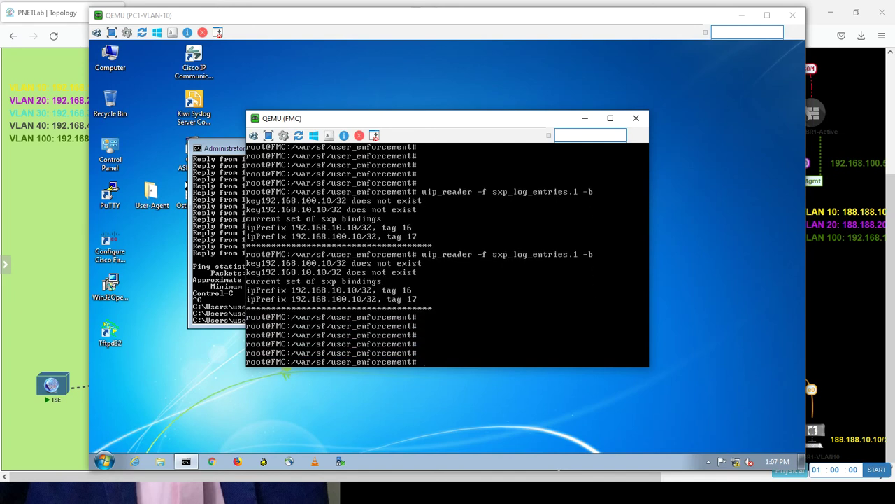
pyautogui.press('Up')
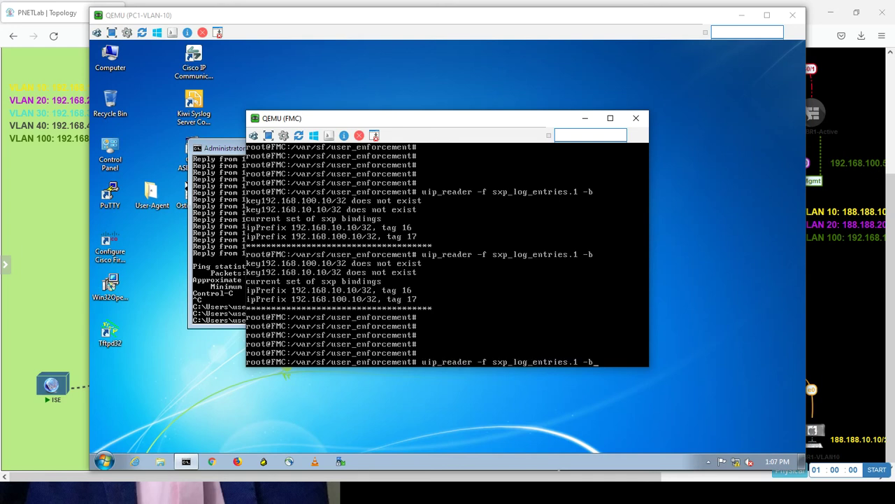
pyautogui.press('Return')
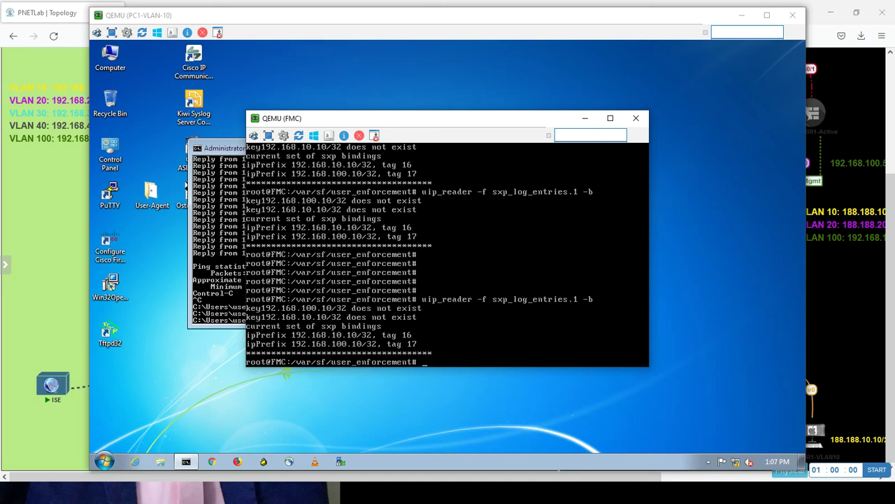
pyautogui.hotkey('alt', 'Tab')
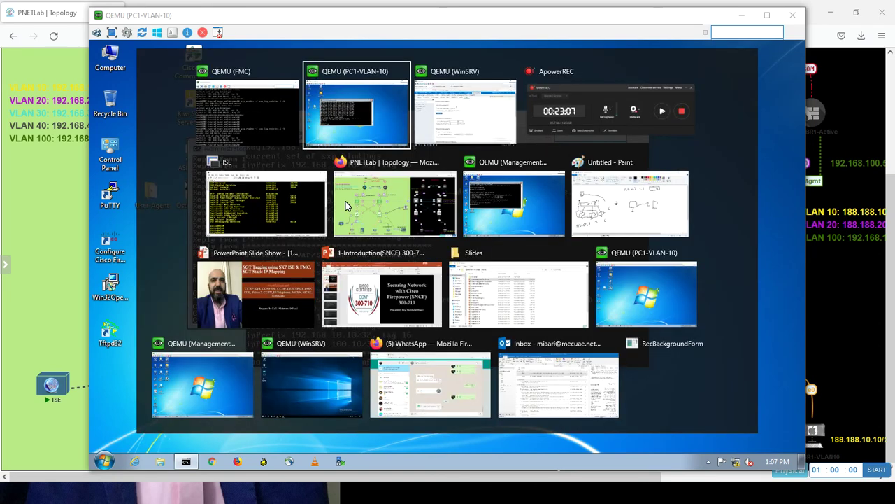
pyautogui.hotkey('alt', 'Tab')
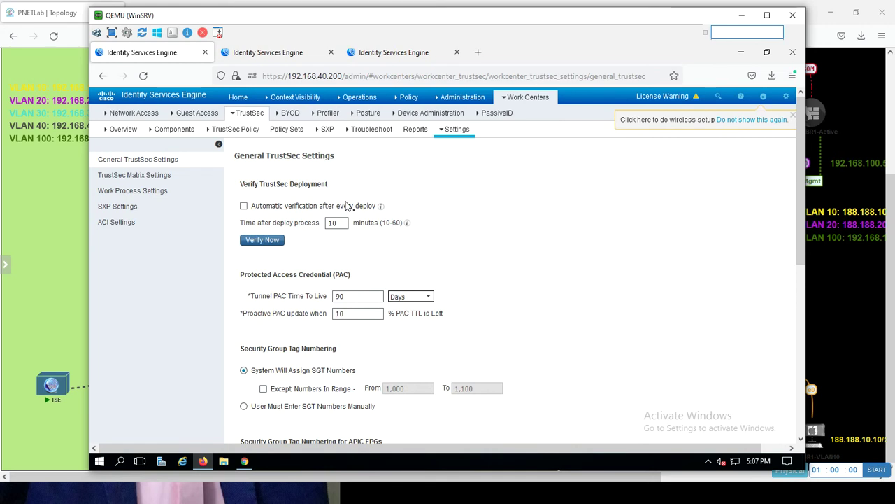
# - Open the Test-Miaari-Policy rules, view the BLK-FADI rule, and discard without saving
pyautogui.click(244, 461)
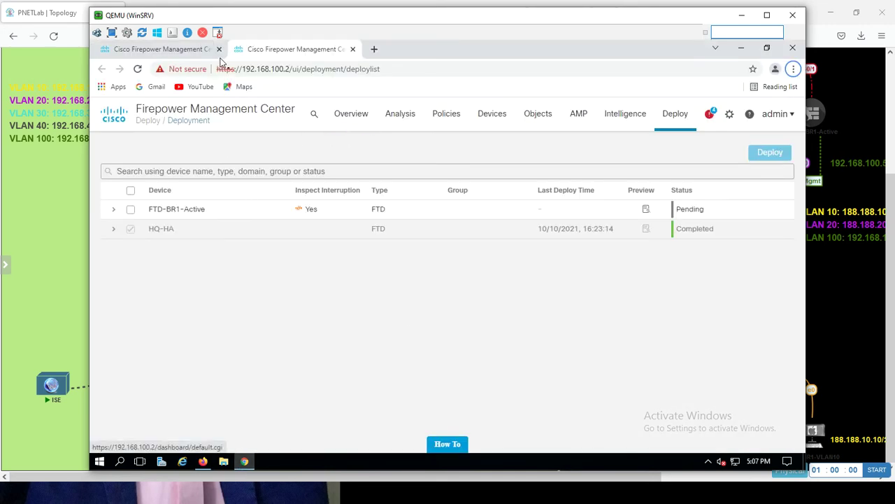
pyautogui.click(186, 51)
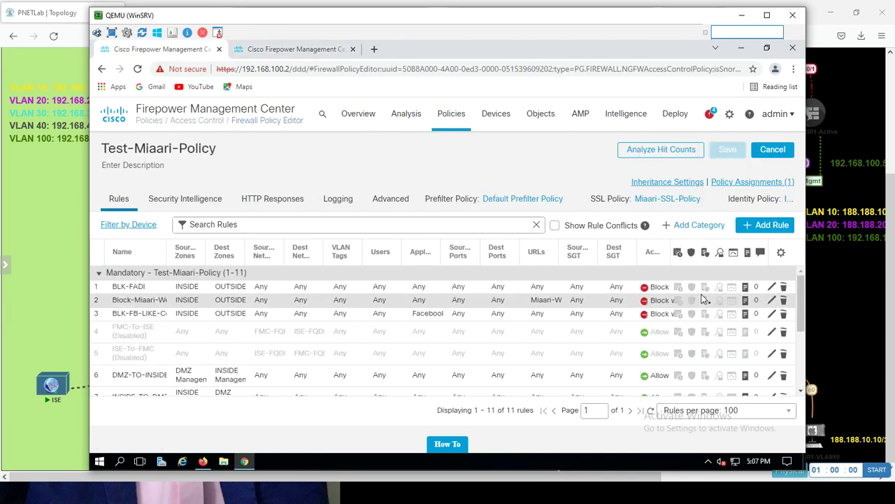
pyautogui.click(772, 288)
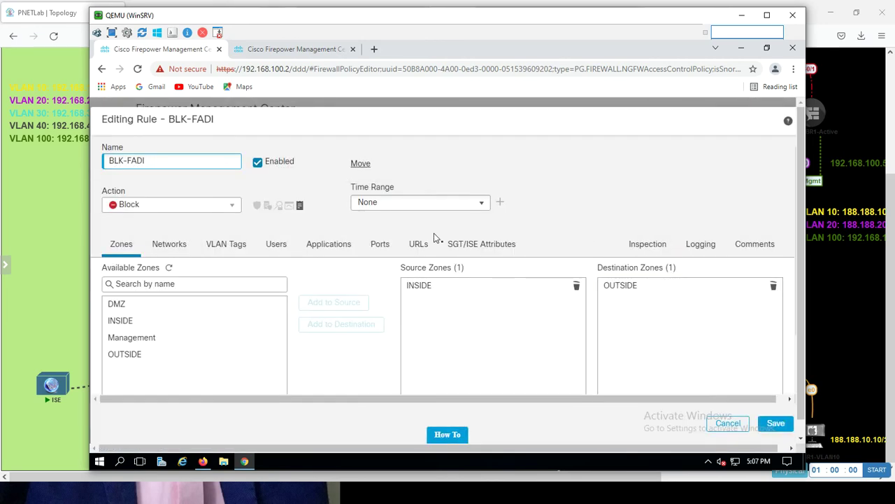
pyautogui.click(725, 425)
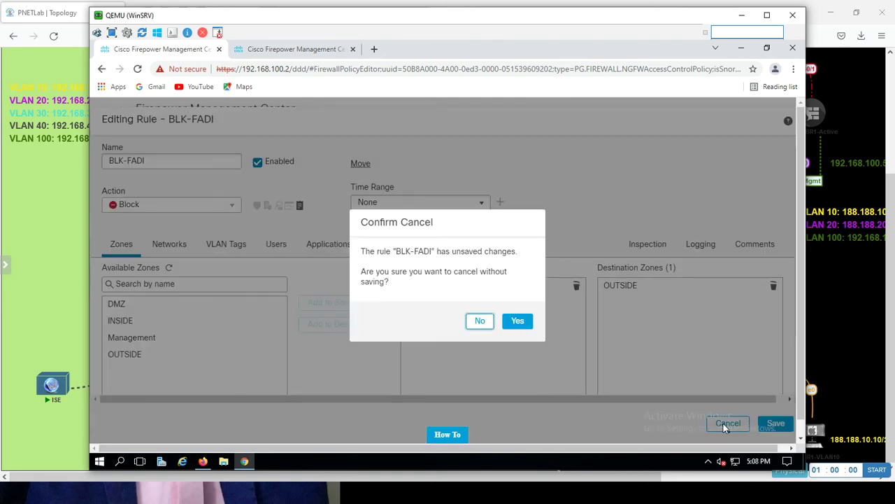
pyautogui.click(519, 322)
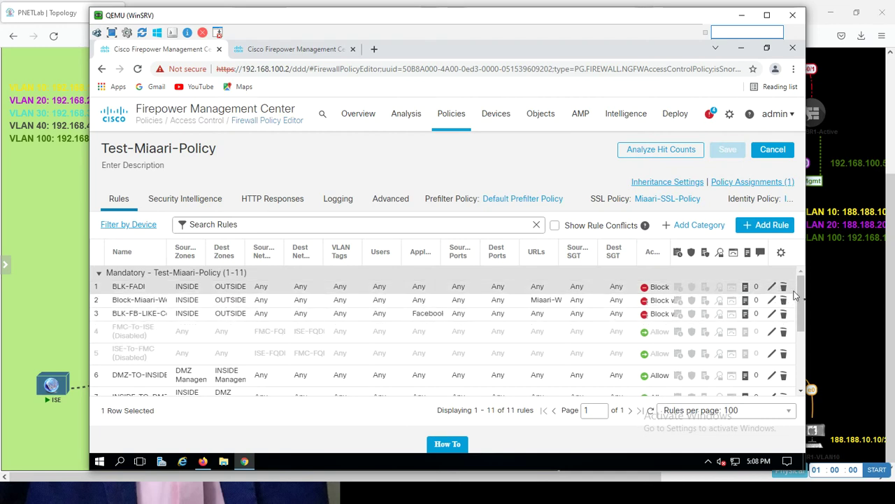
# - Drag the BLK-VIA-GT rule up the list toward position 7
pyautogui.moveTo(801, 308); pyautogui.dragTo(802, 381)
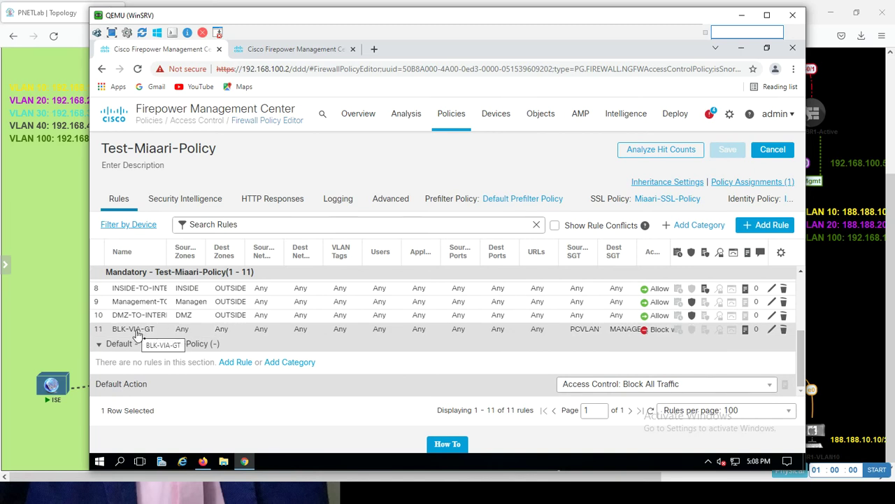
pyautogui.moveTo(138, 334); pyautogui.dragTo(130, 286)
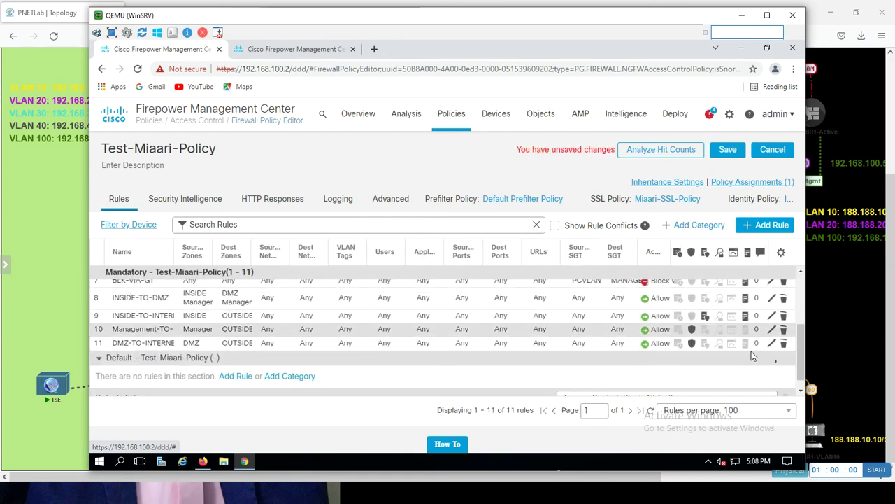
pyautogui.moveTo(800, 345); pyautogui.dragTo(799, 329)
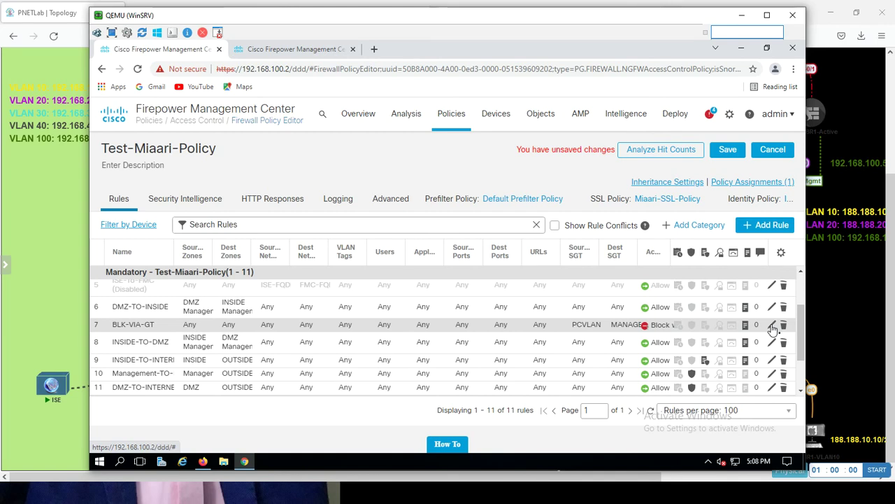
# - Edit BLK-VIA-GT to move it above rule 1 and save the rule
pyautogui.click(773, 326)
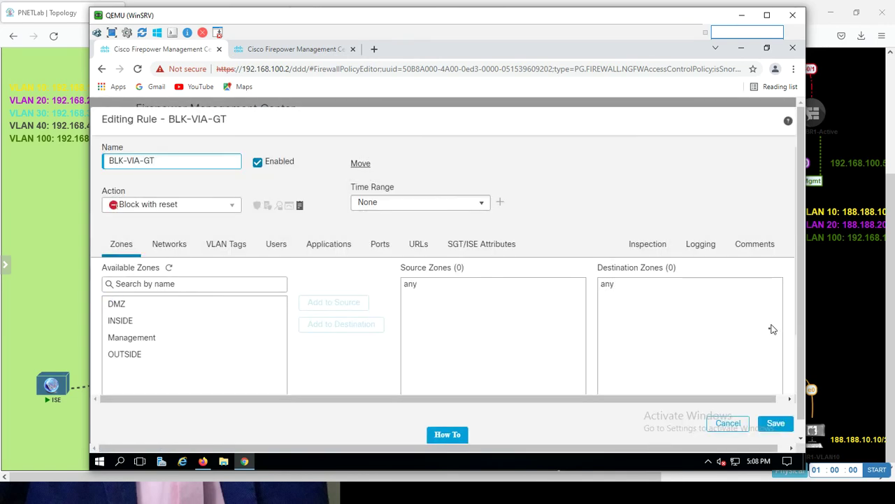
pyautogui.click(363, 165)
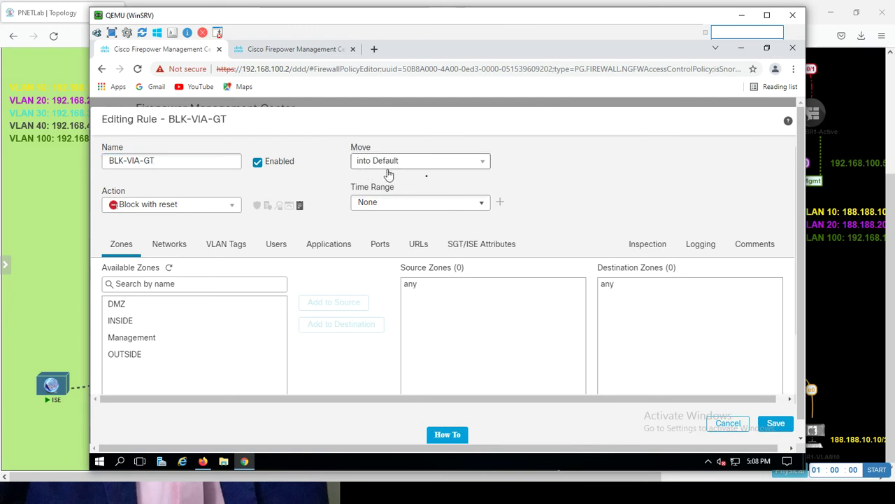
pyautogui.click(460, 165)
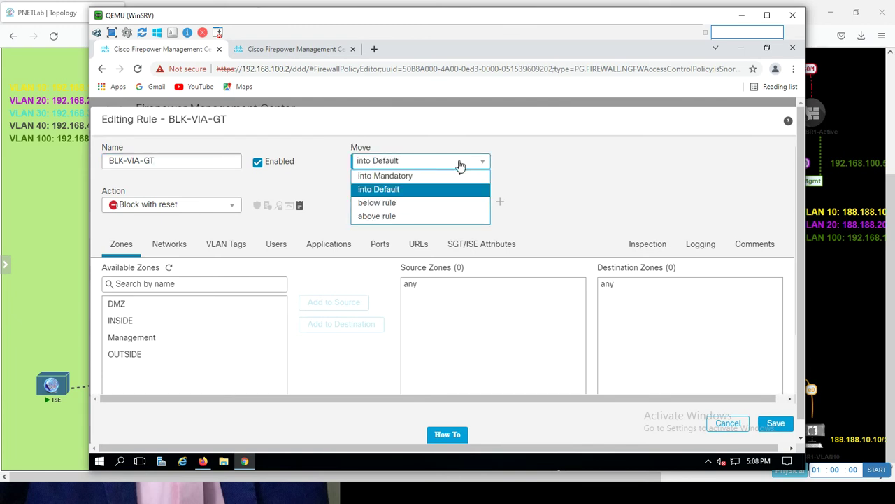
pyautogui.click(393, 207)
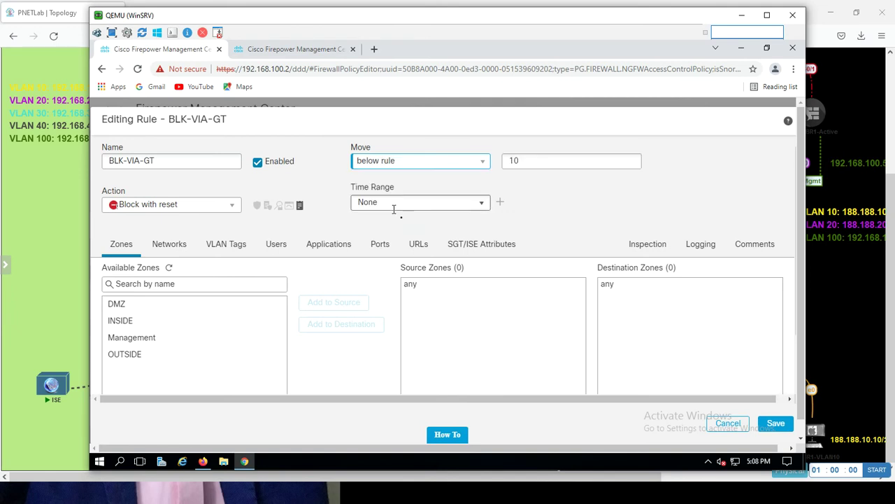
pyautogui.click(430, 168)
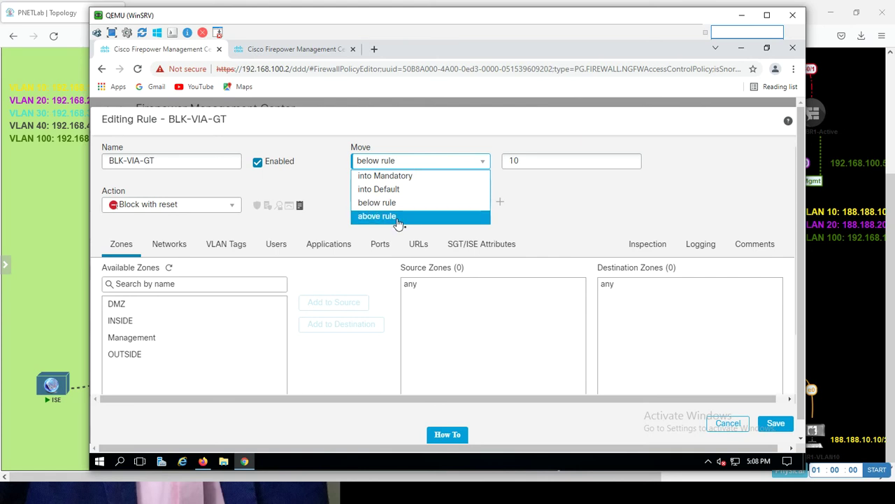
pyautogui.click(424, 216)
pyautogui.click(526, 161)
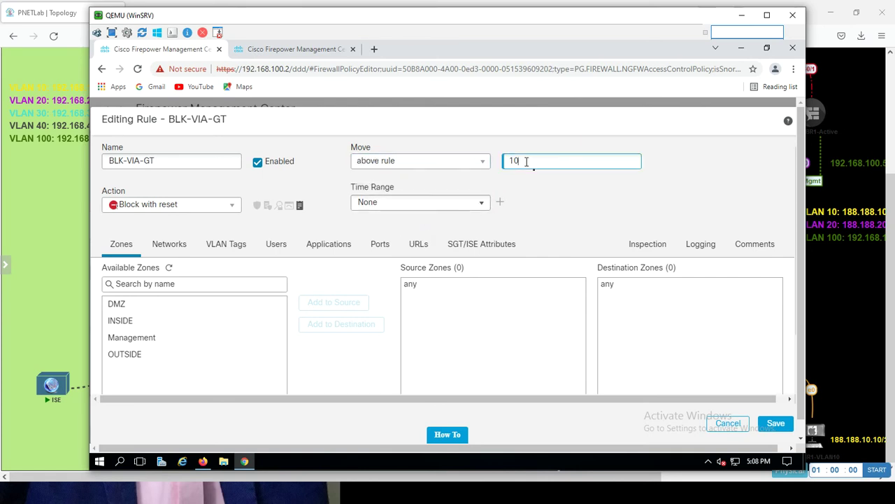
pyautogui.write('1')
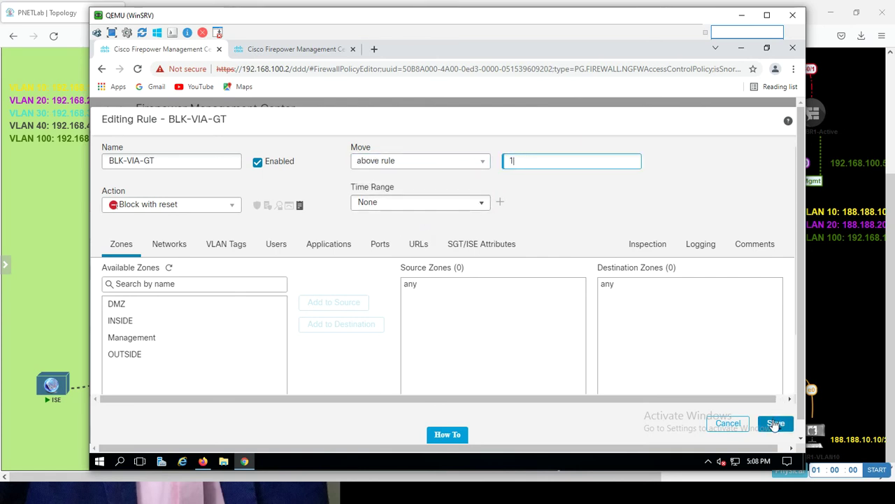
pyautogui.click(775, 424)
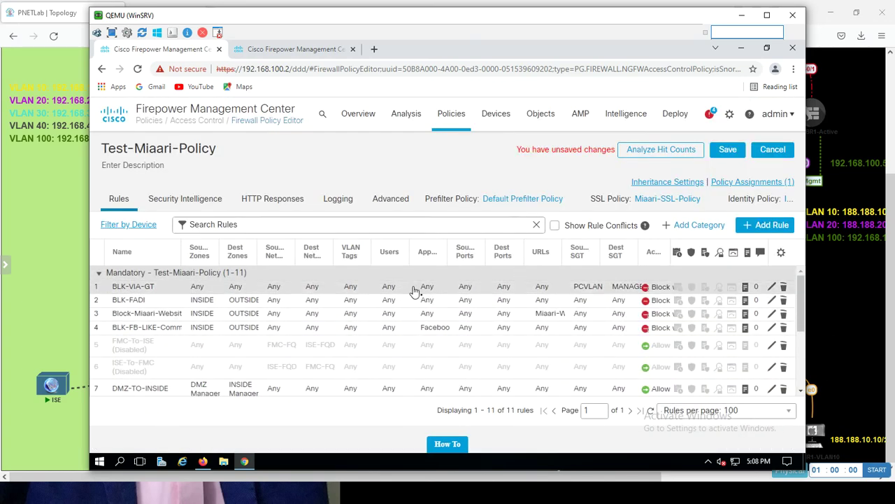
# - Save Test-Miaari-Policy, refresh the deployment list, and deploy to HQ-HA with confirmation
pyautogui.click(726, 155)
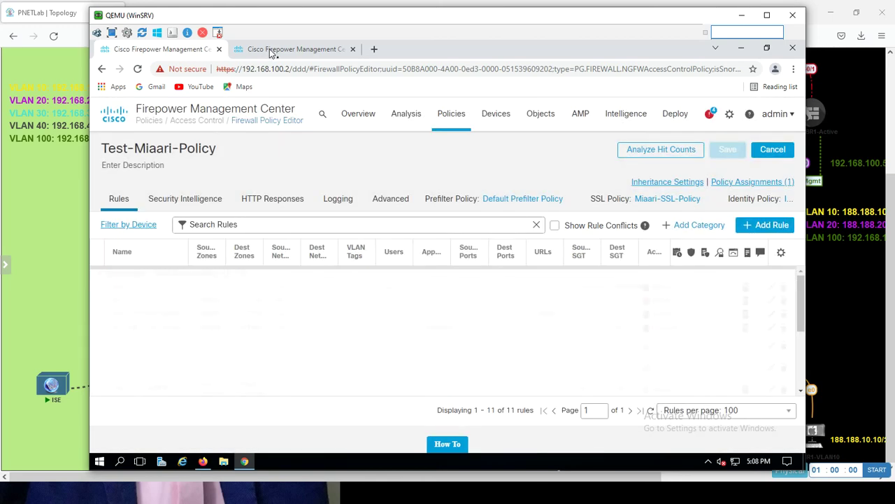
pyautogui.click(269, 49)
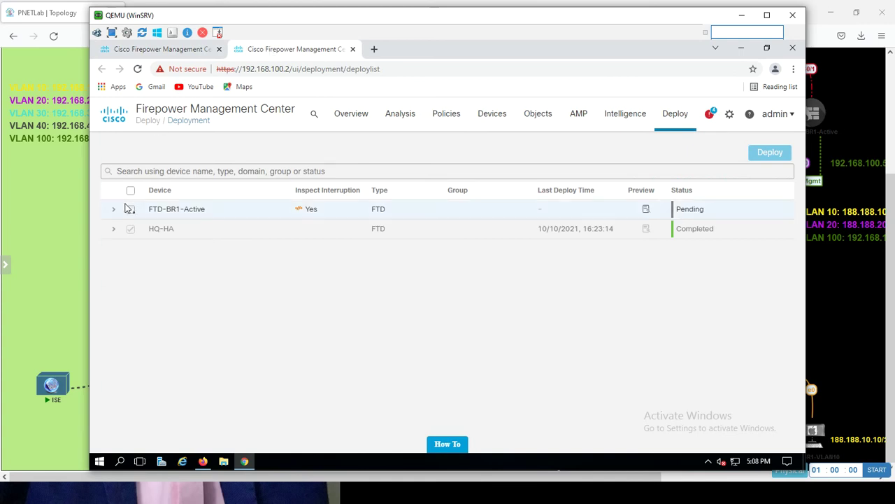
pyautogui.click(137, 69)
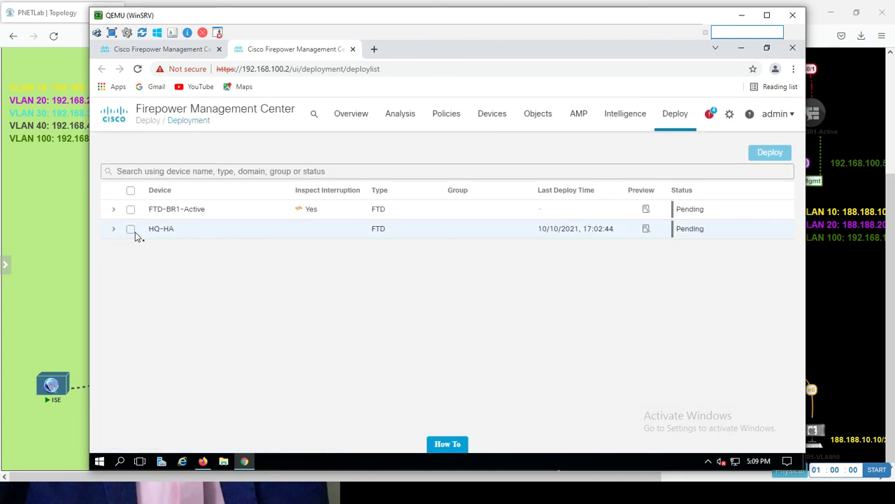
pyautogui.click(131, 230)
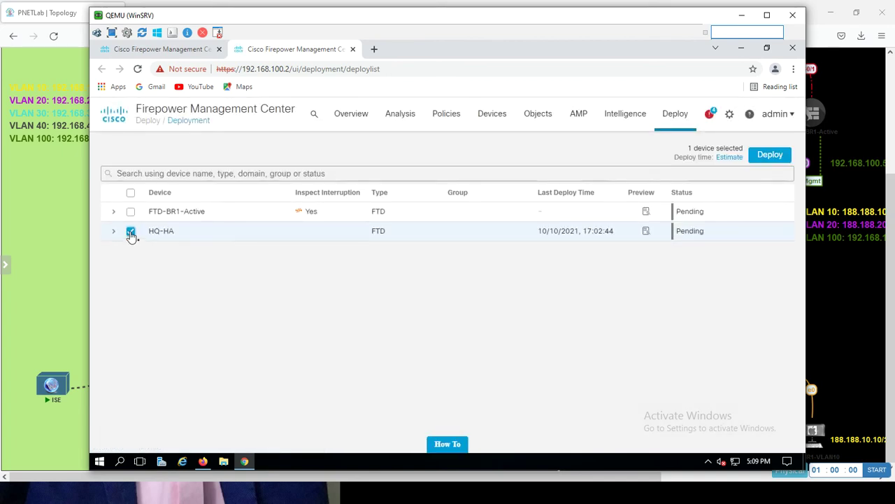
pyautogui.click(766, 156)
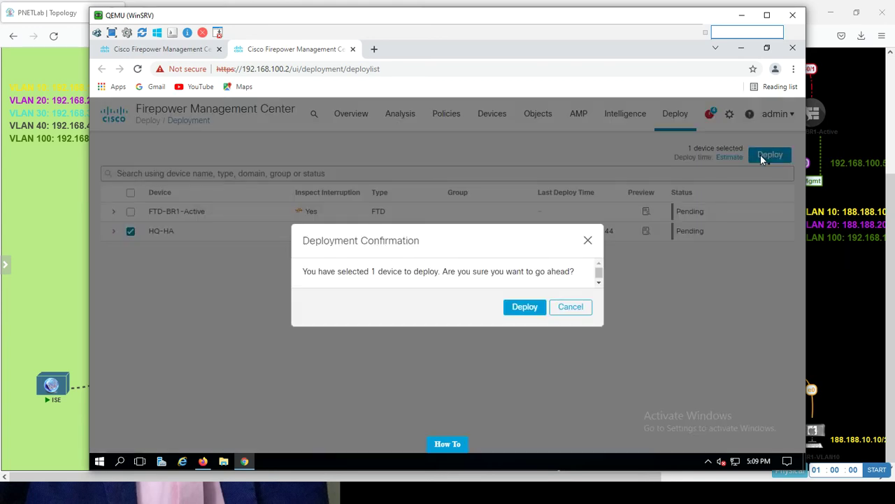
pyautogui.click(524, 306)
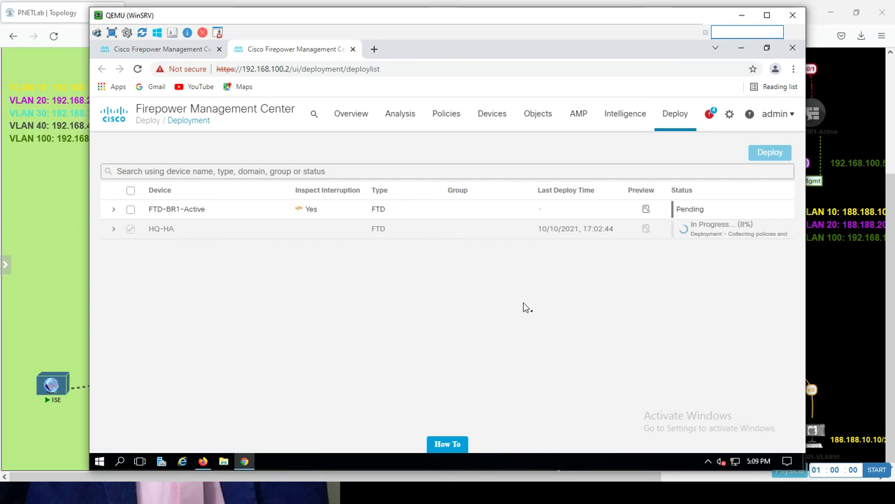
pyautogui.hotkey('alt', 'Tab')
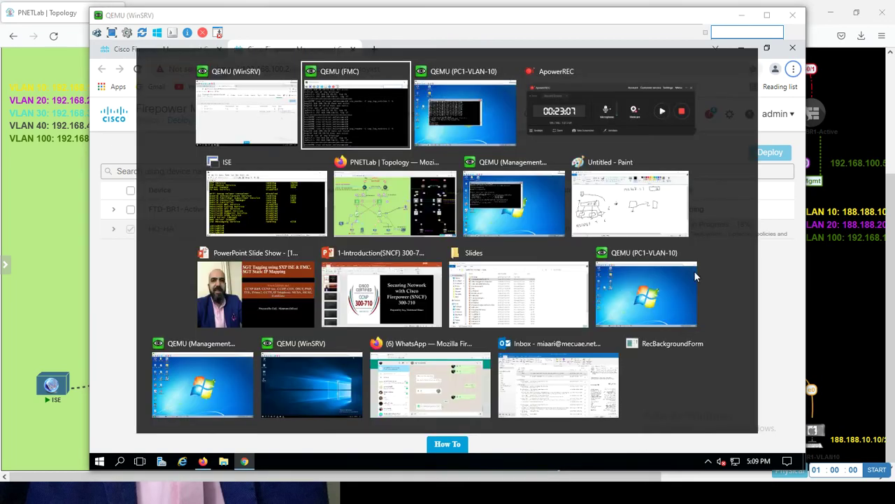
# - Restart the ping to 192.168.100.10 and see 'Destination net unreachable' once HQ-HA completes
pyautogui.hotkey('alt', 'Tab')
pyautogui.hotkey('alt', 'Tab')
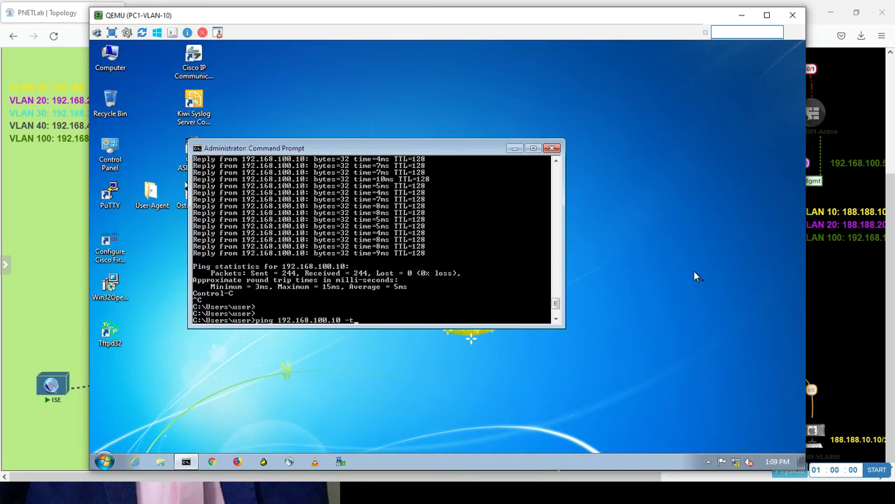
pyautogui.press('Return')
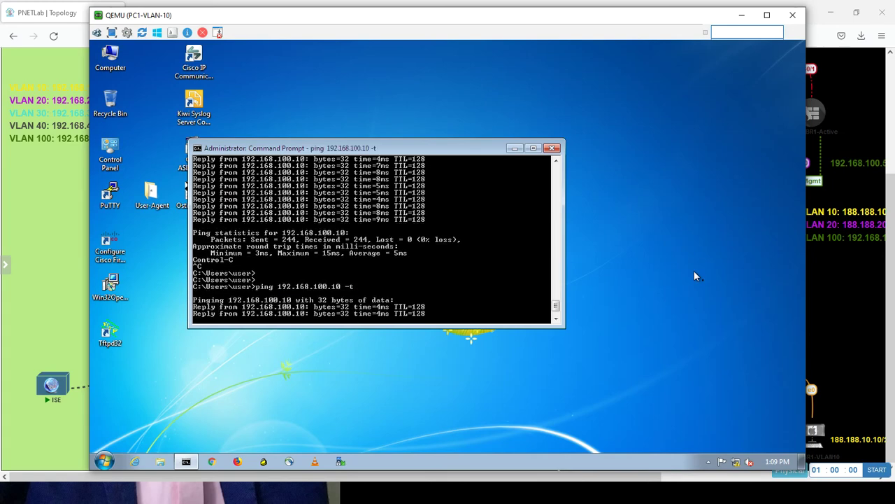
pyautogui.hotkey('alt', 'Tab')
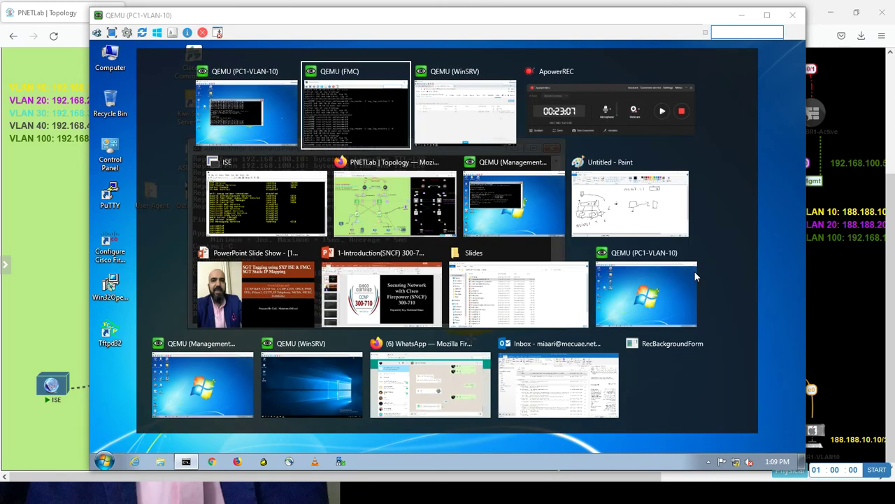
pyautogui.hotkey('alt', 'Tab')
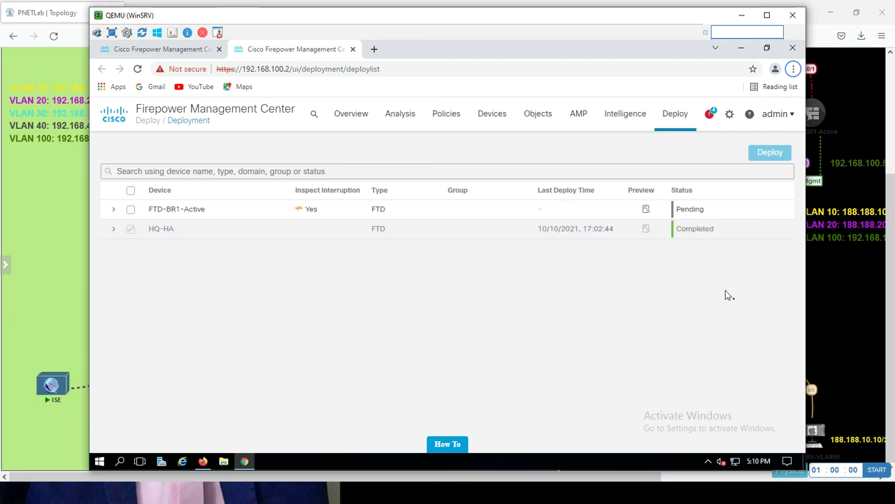
pyautogui.hotkey('alt', 'Tab')
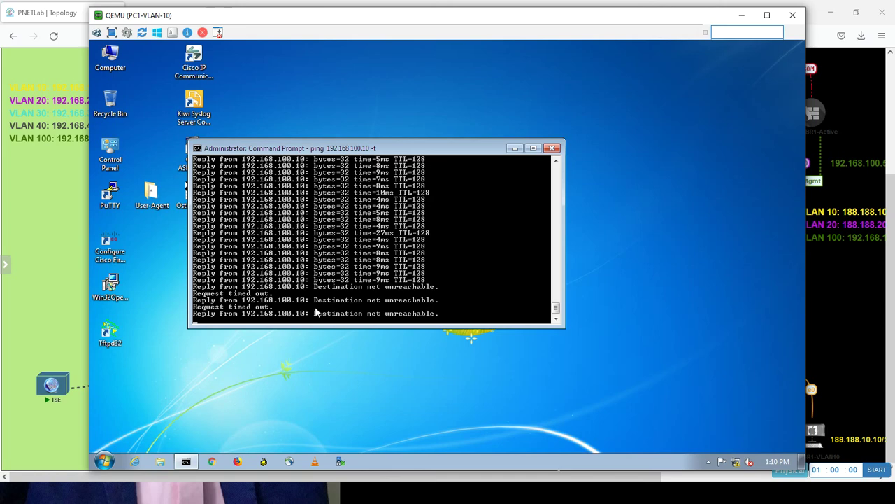
pyautogui.hotkey('alt', 'Tab')
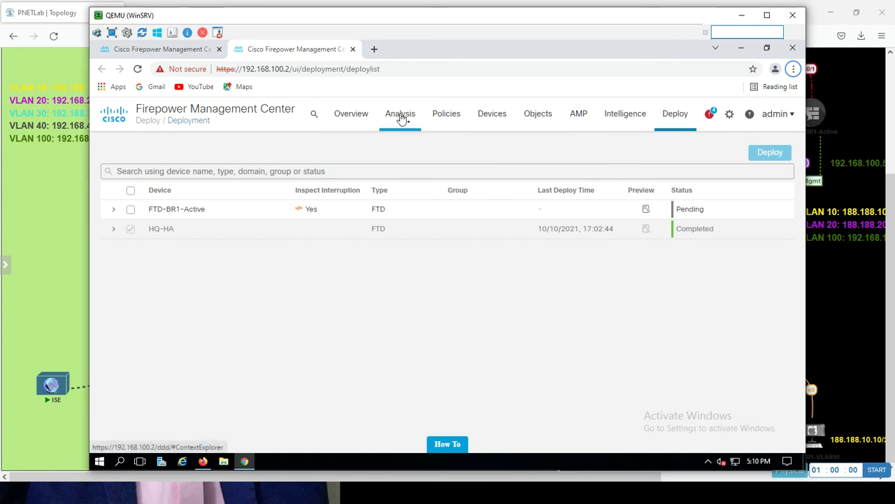
# - Open Connection Events in a new browser tab and show its table view
pyautogui.moveTo(401, 119)
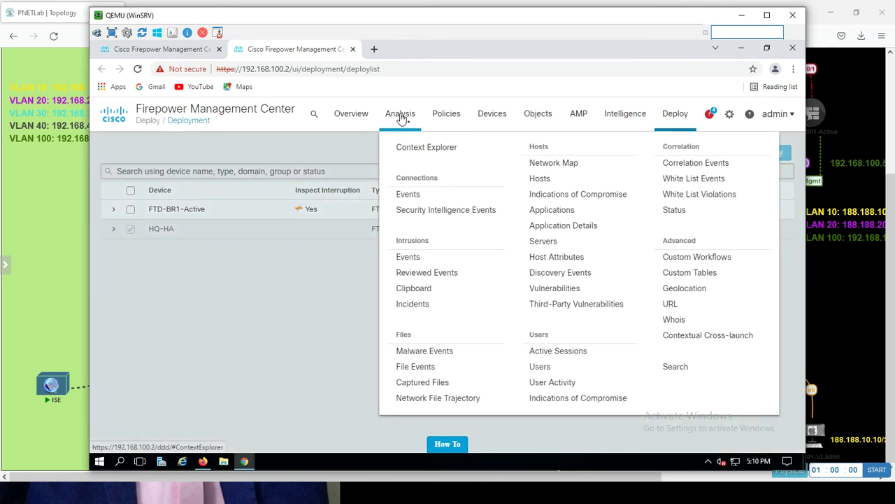
pyautogui.rightClick(410, 196)
pyautogui.click(424, 201)
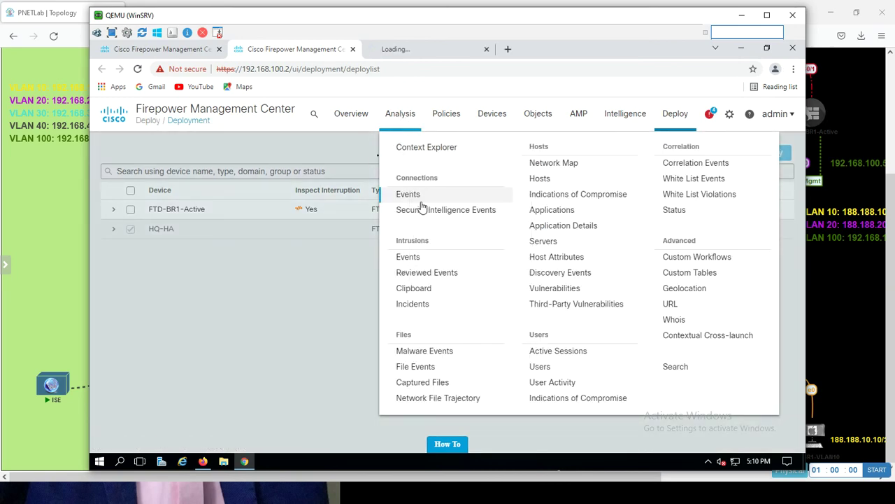
pyautogui.click(396, 50)
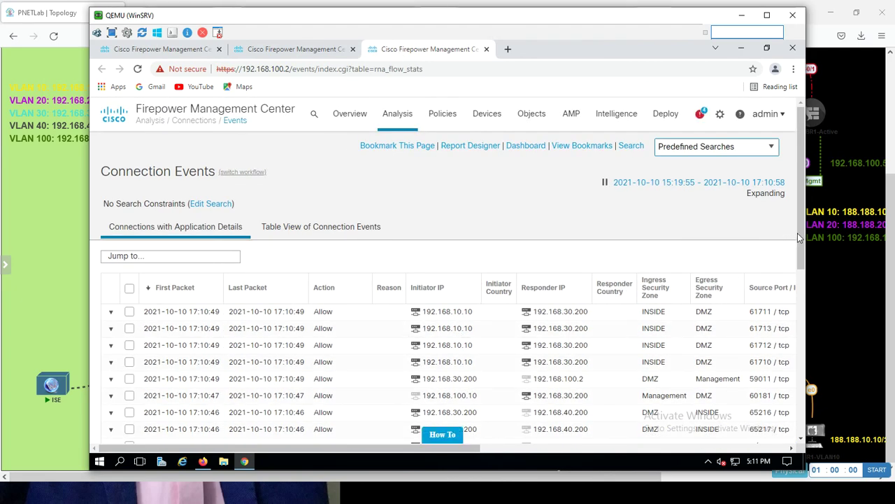
pyautogui.moveTo(799, 234); pyautogui.dragTo(798, 204)
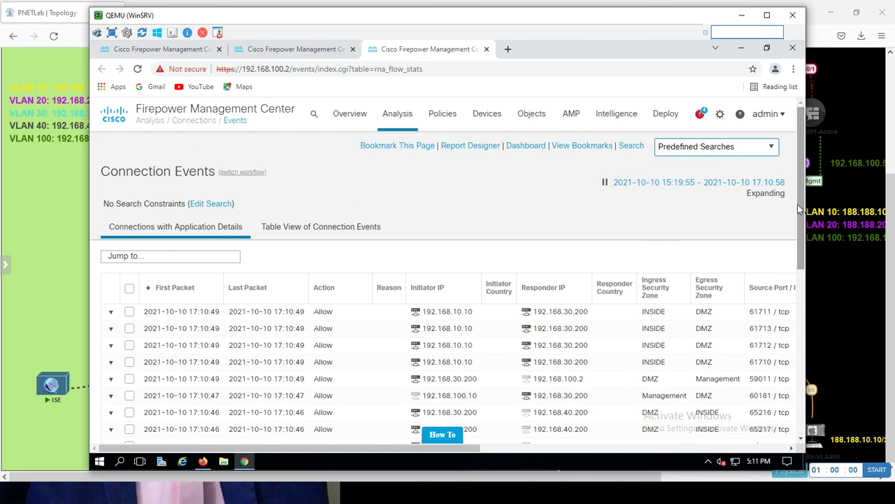
pyautogui.click(352, 231)
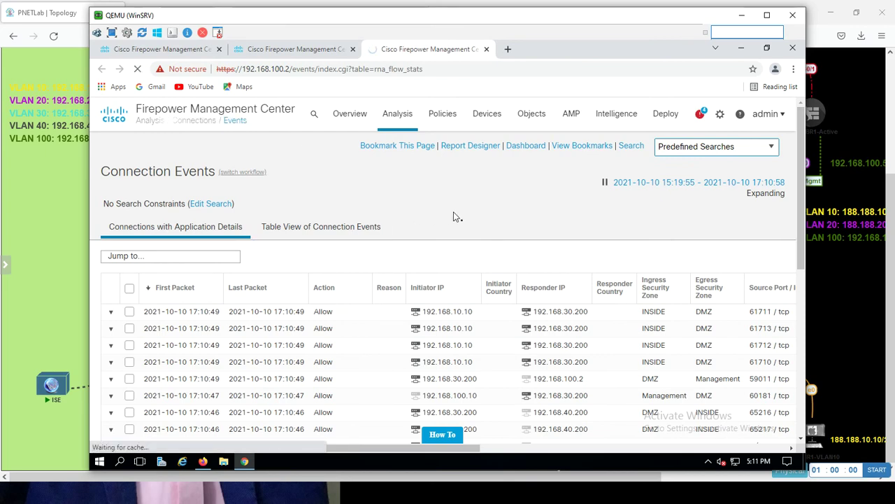
# - Check the PC's pings, then view connections with application details and return to the table view
pyautogui.hotkey('alt', 'Tab')
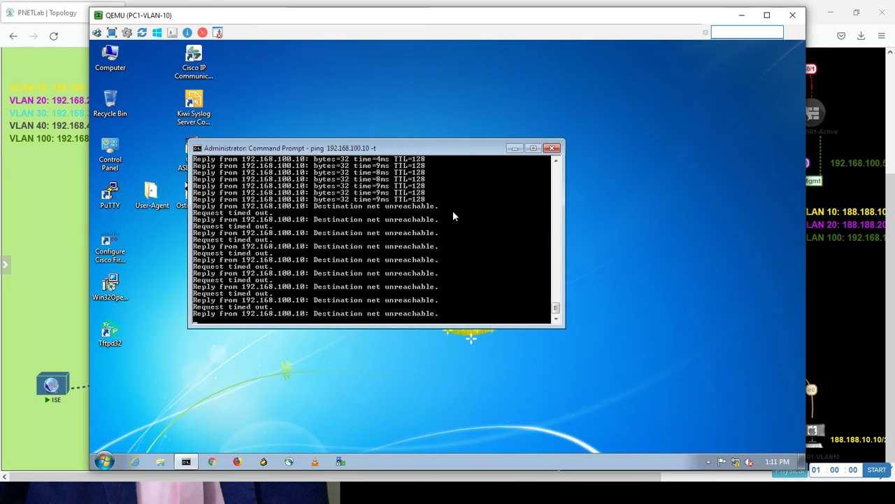
pyautogui.hotkey('alt', 'Tab')
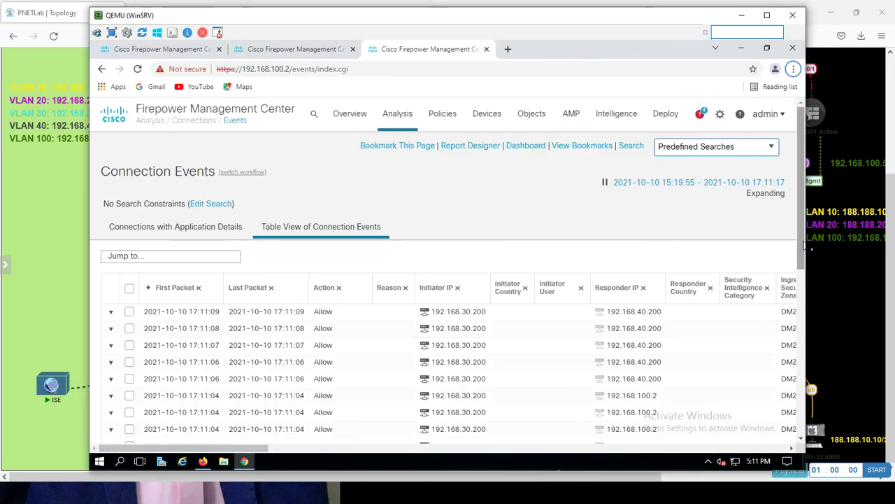
pyautogui.moveTo(804, 245); pyautogui.dragTo(778, 182)
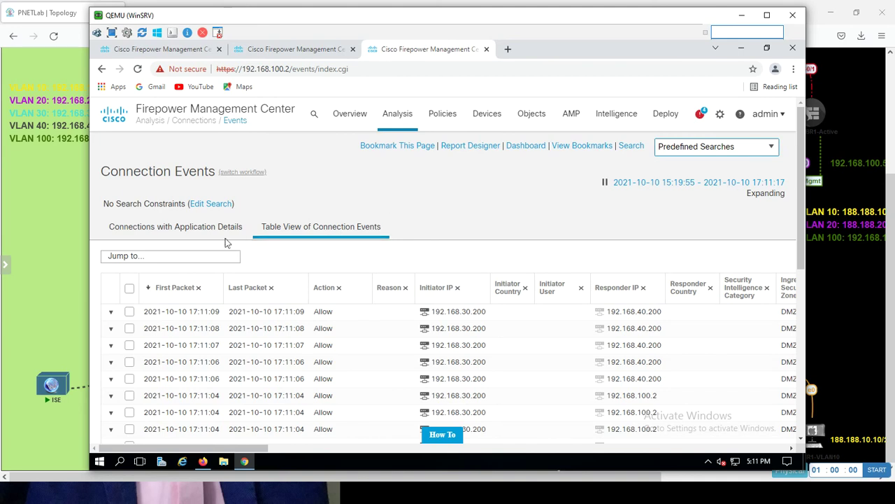
pyautogui.click(210, 228)
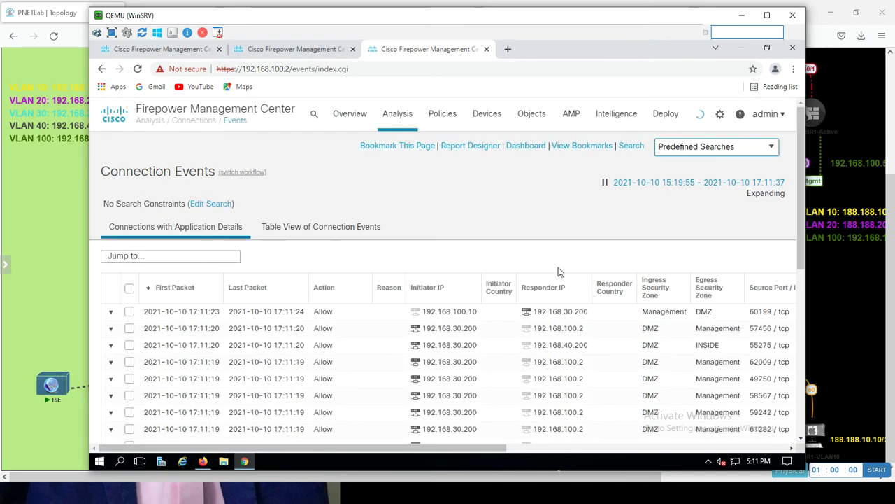
pyautogui.moveTo(802, 227); pyautogui.dragTo(785, 366)
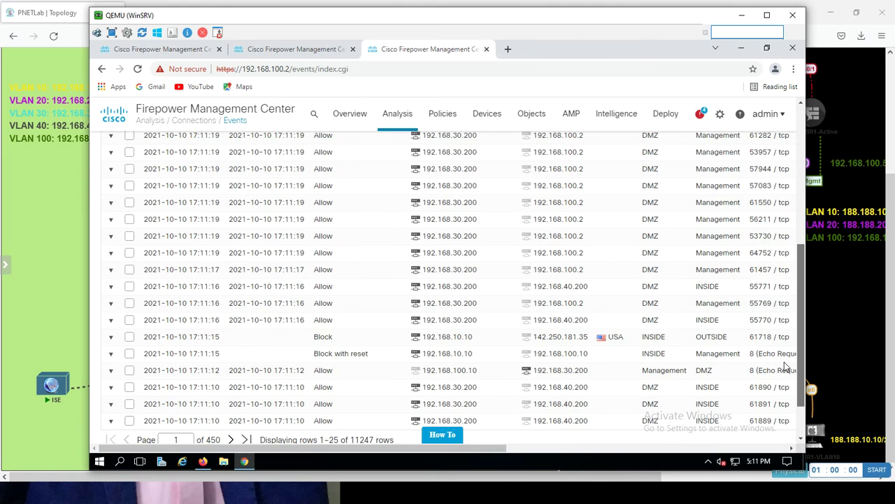
pyautogui.moveTo(785, 366); pyautogui.dragTo(782, 182)
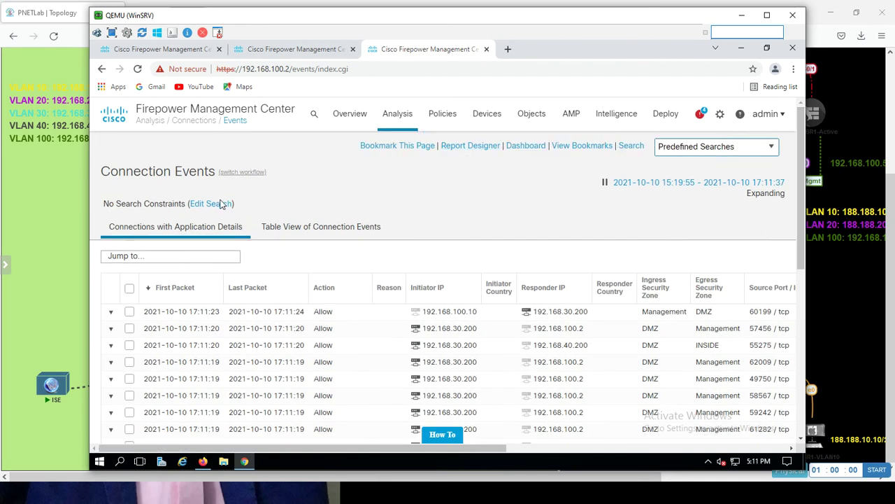
pyautogui.click(278, 230)
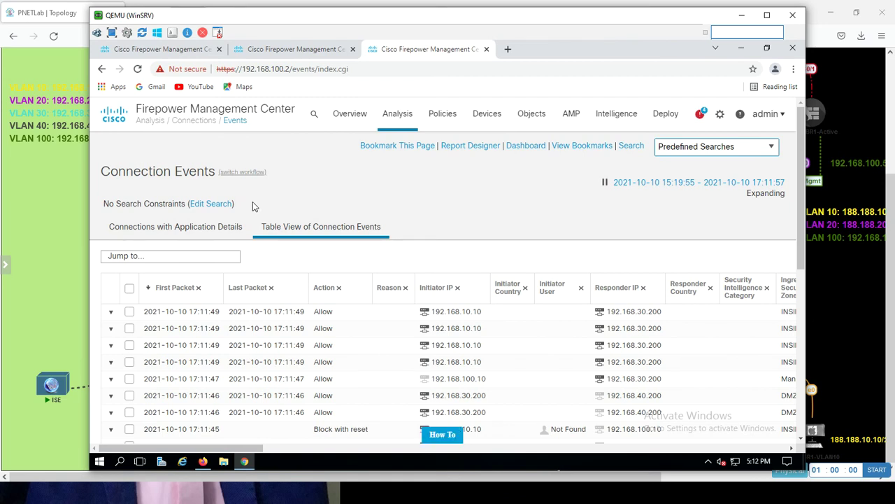
# - In the connection-events search editor, set Source SGT to PCVLAN10 and Destination SGT to MANAGEMENT
pyautogui.click(211, 204)
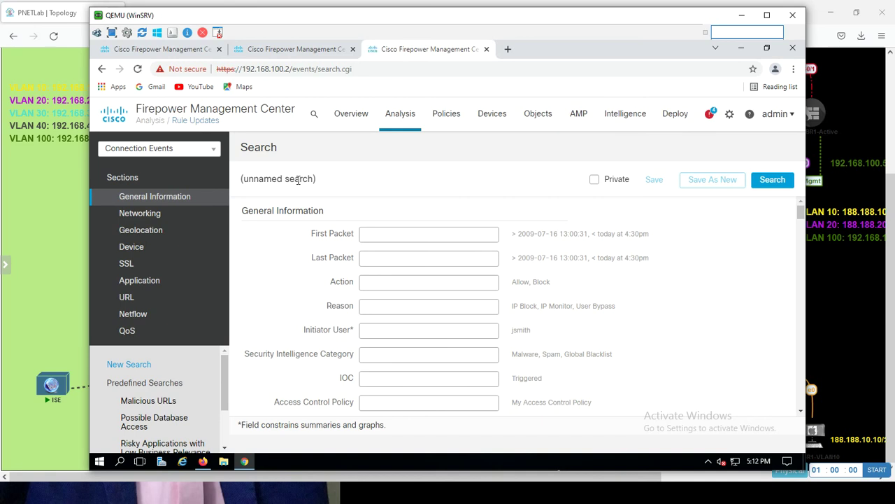
pyautogui.hotkey('ctrl', 'f')
pyautogui.write('sgt')
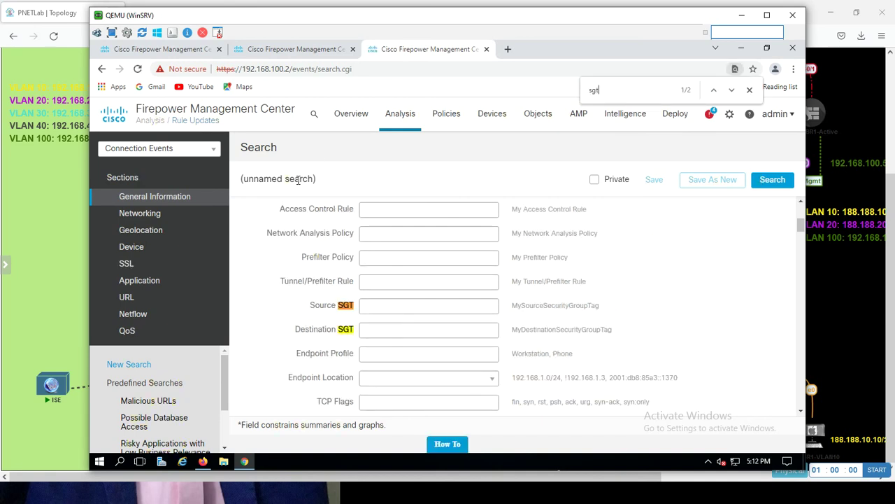
pyautogui.click(399, 307)
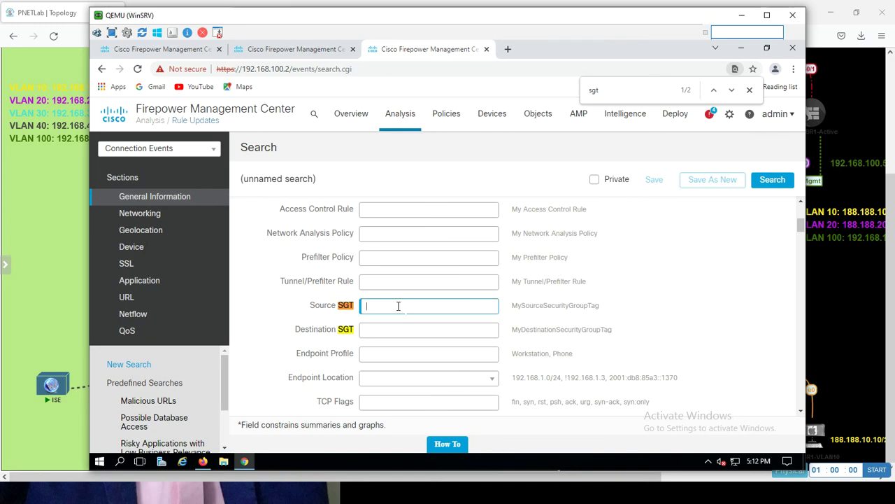
pyautogui.write('PCVLAN10')
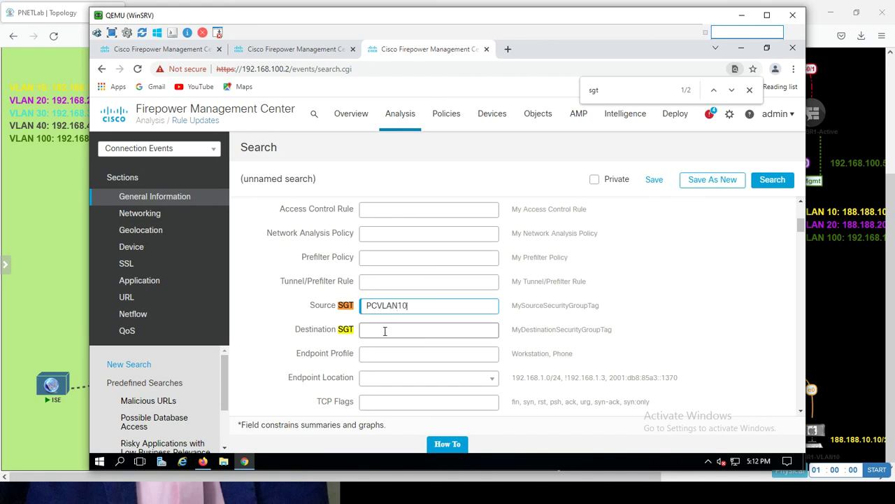
pyautogui.click(385, 330)
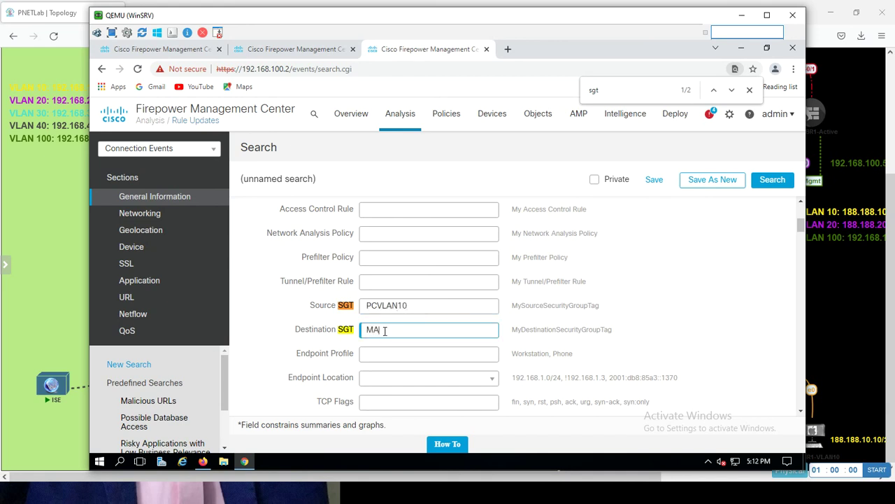
pyautogui.write('MANAGEMENTPC')
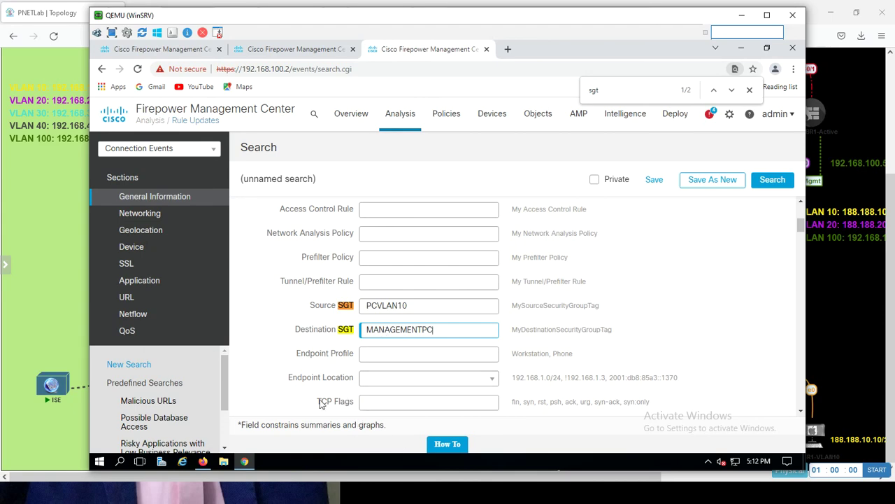
pyautogui.click(202, 461)
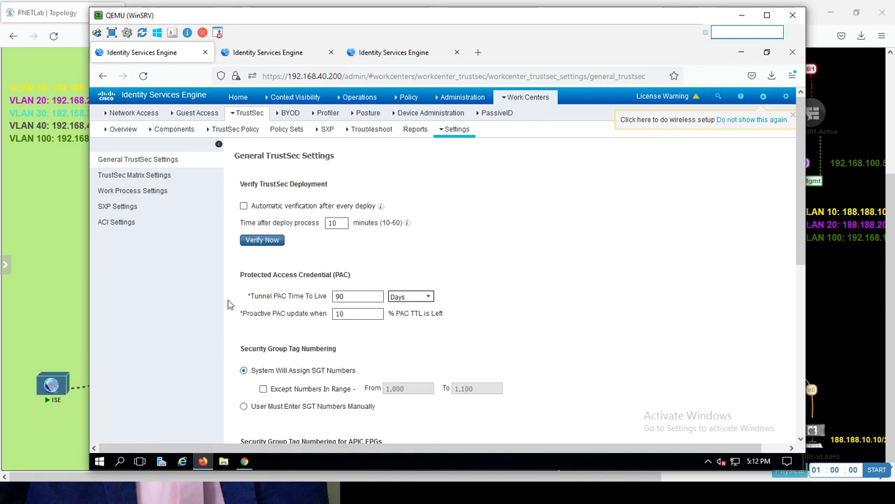
pyautogui.moveTo(195, 114)
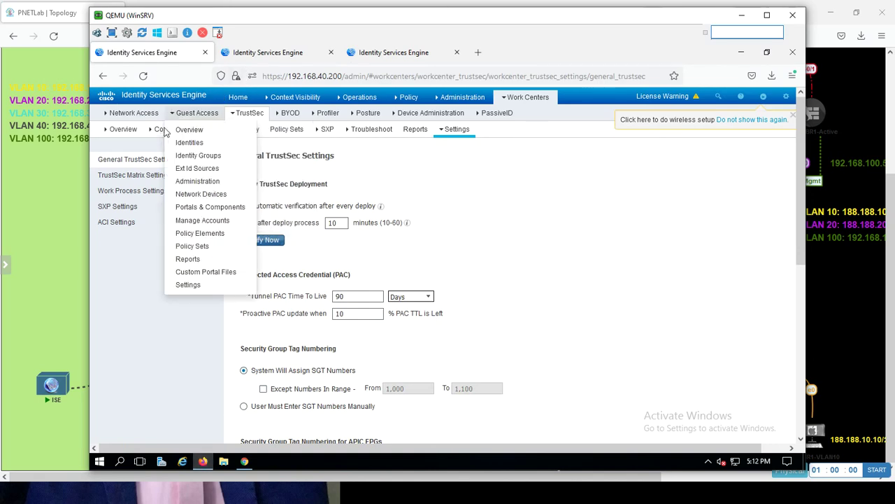
pyautogui.click(159, 130)
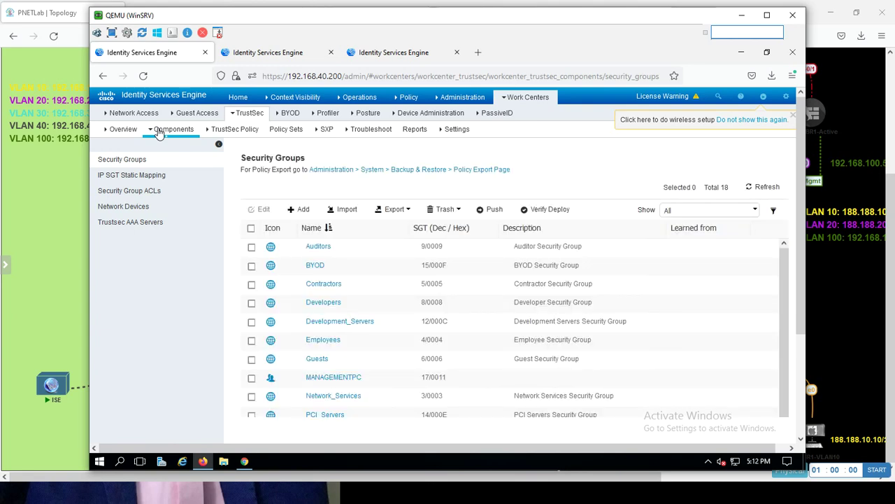
pyautogui.click(138, 177)
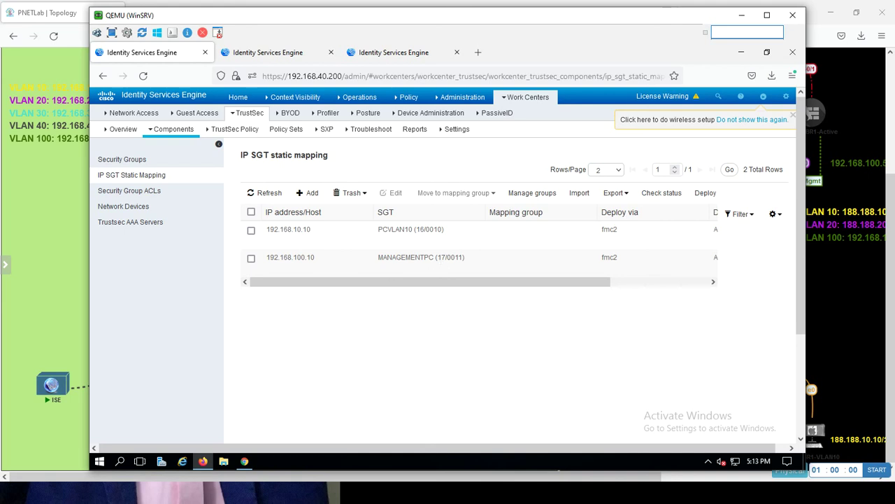
pyautogui.click(245, 461)
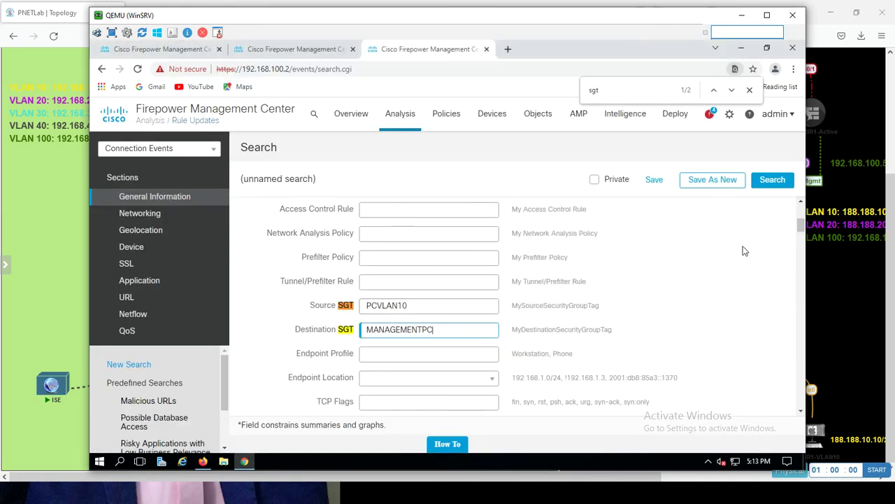
# - Run the SGT-filtered search, review the blocked-with-reset events, and cross-check the ISE SGT mappings
pyautogui.click(773, 182)
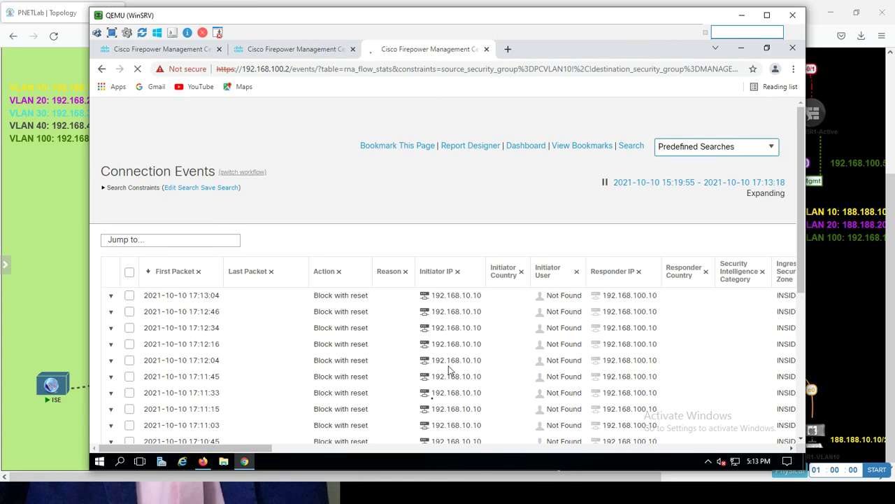
pyautogui.moveTo(259, 448); pyautogui.dragTo(661, 447)
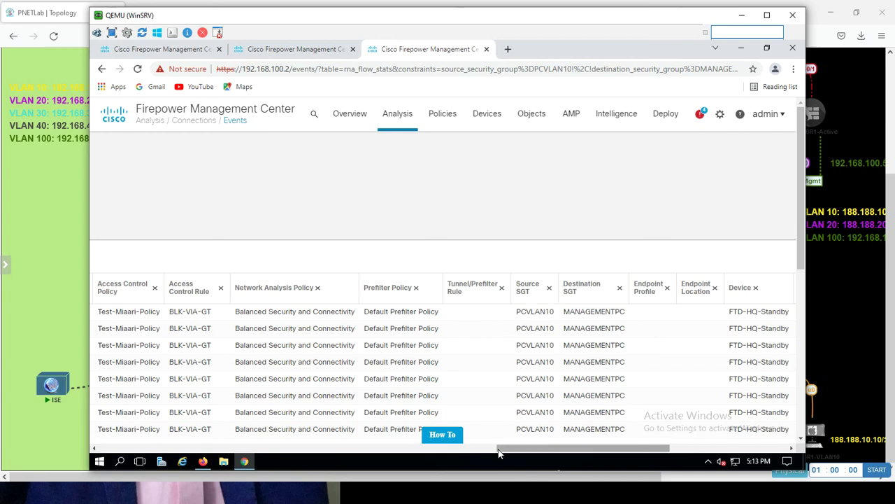
pyautogui.hscroll(-10, 343, 423)
pyautogui.hscroll(-10, 275, 419)
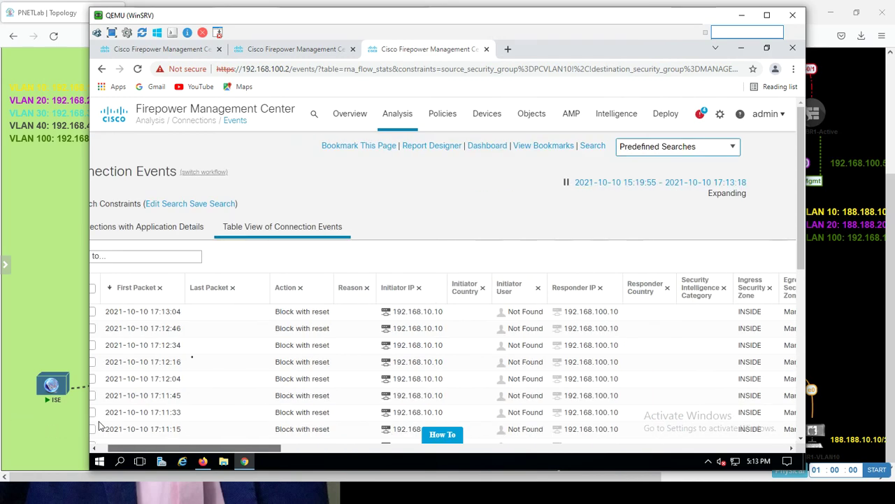
pyautogui.hscroll(-2, 99, 425)
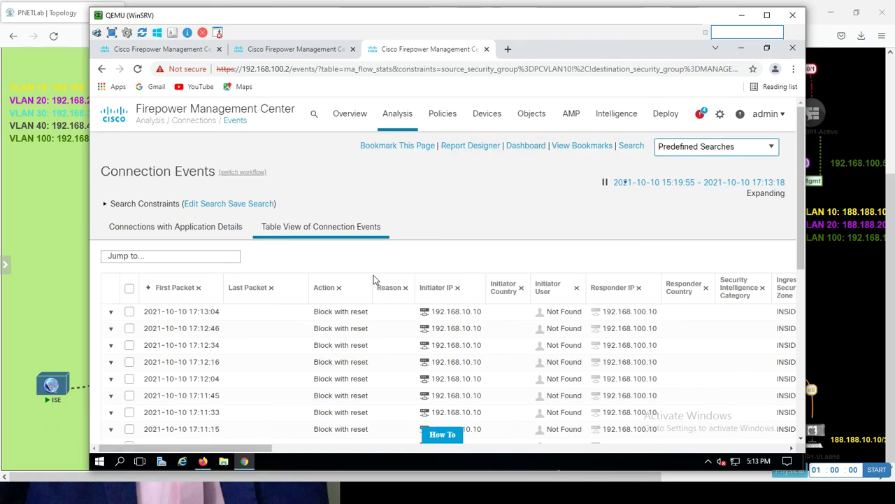
pyautogui.click(746, 55)
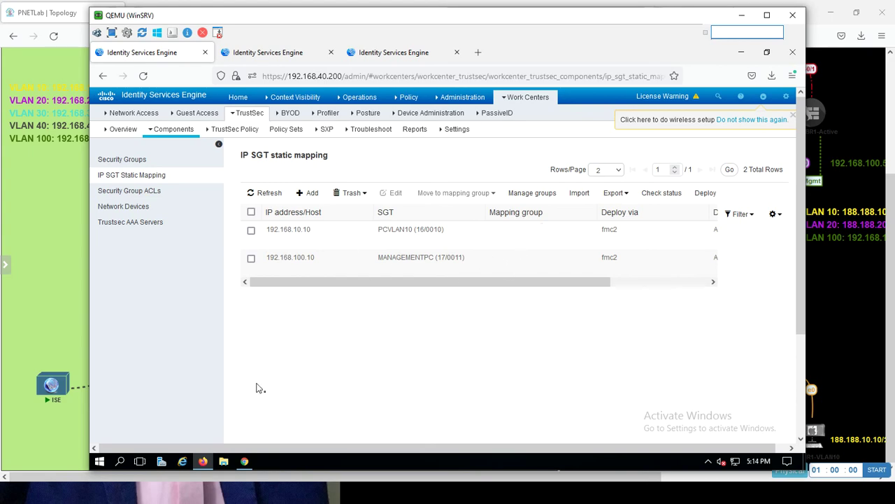
pyautogui.click(245, 461)
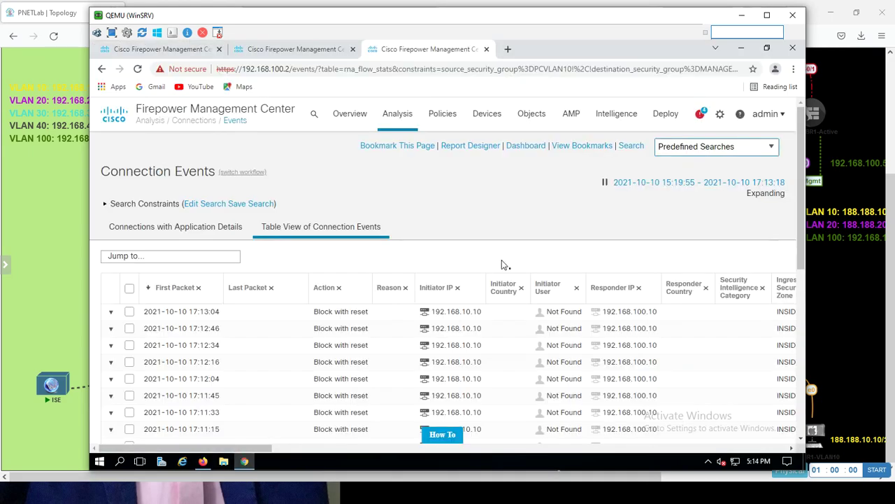
# - Go to Object Management, browse Interface then Network objects, and expand the Add Network options
pyautogui.click(531, 118)
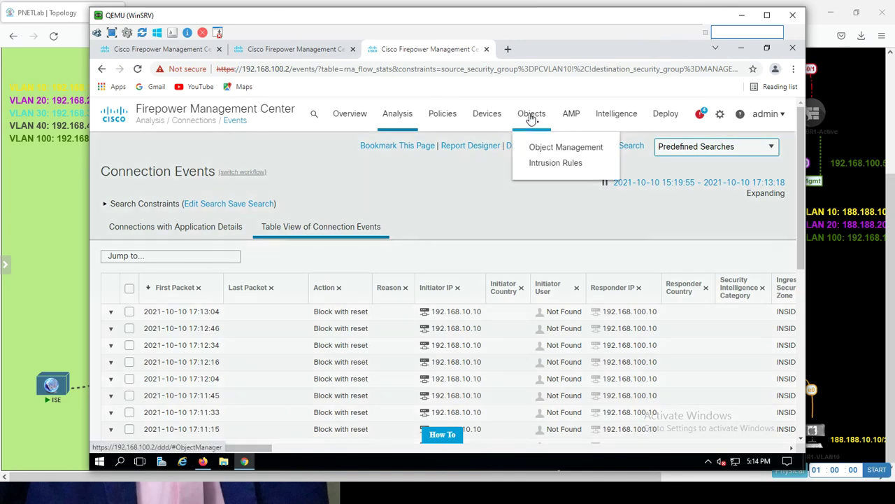
pyautogui.click(534, 149)
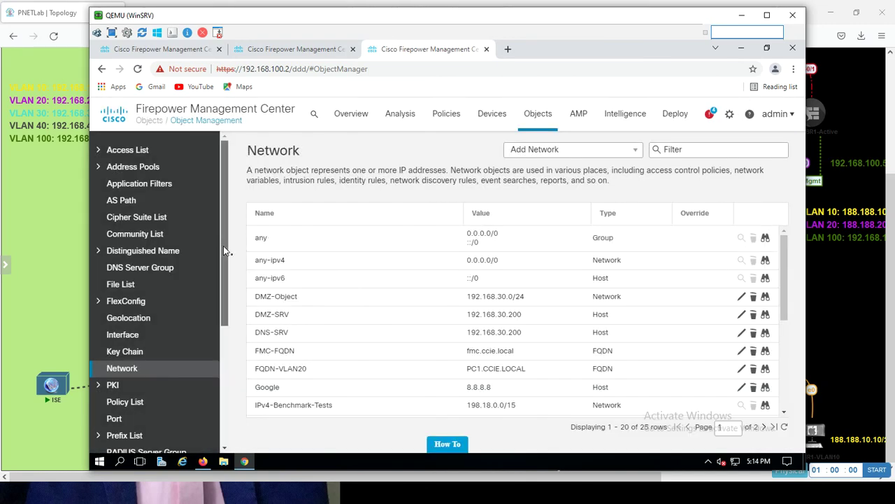
pyautogui.moveTo(223, 246); pyautogui.dragTo(218, 201)
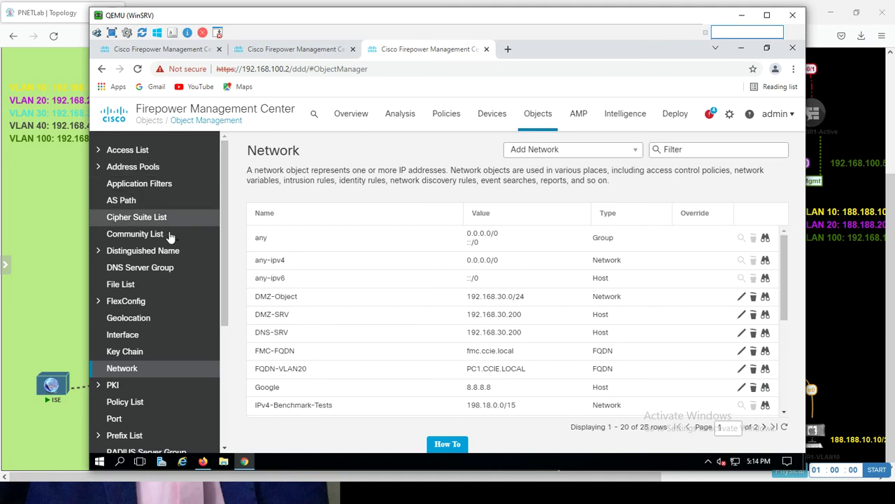
pyautogui.click(147, 337)
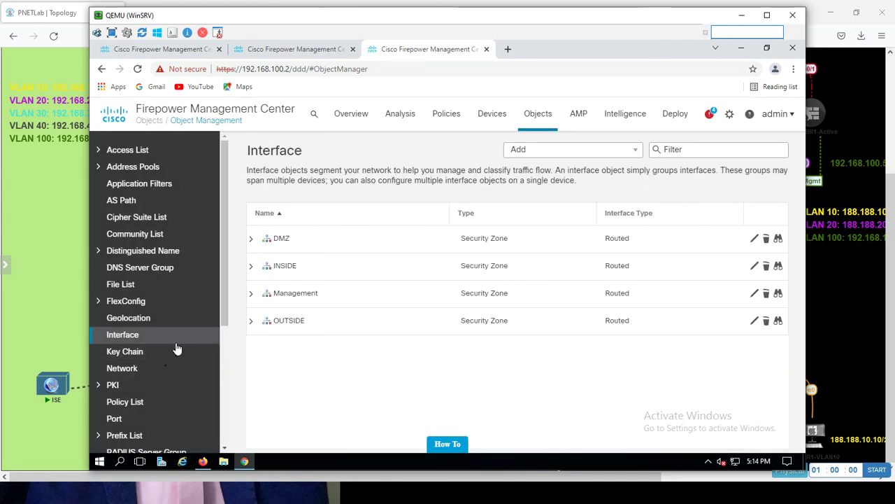
pyautogui.click(142, 368)
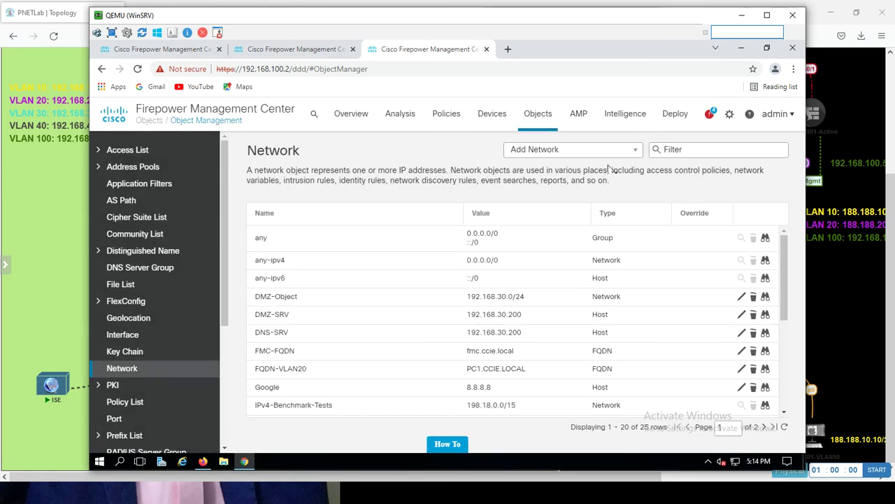
pyautogui.click(614, 151)
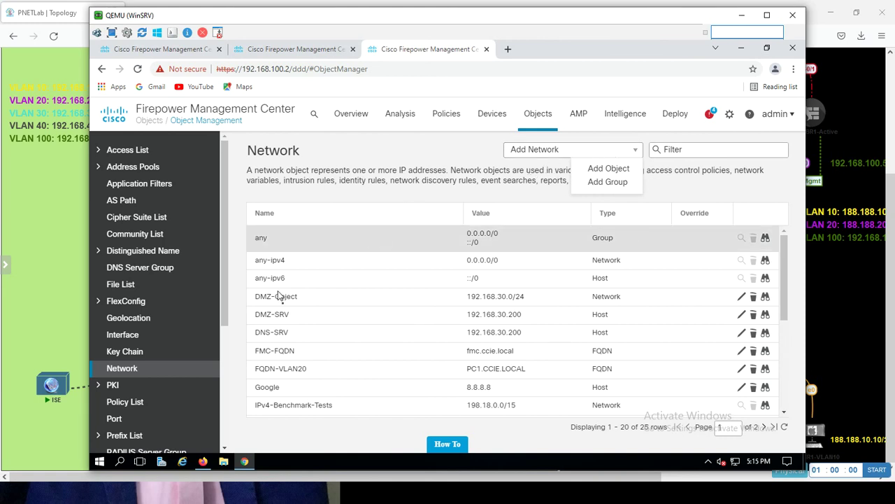
pyautogui.moveTo(225, 305); pyautogui.dragTo(223, 417)
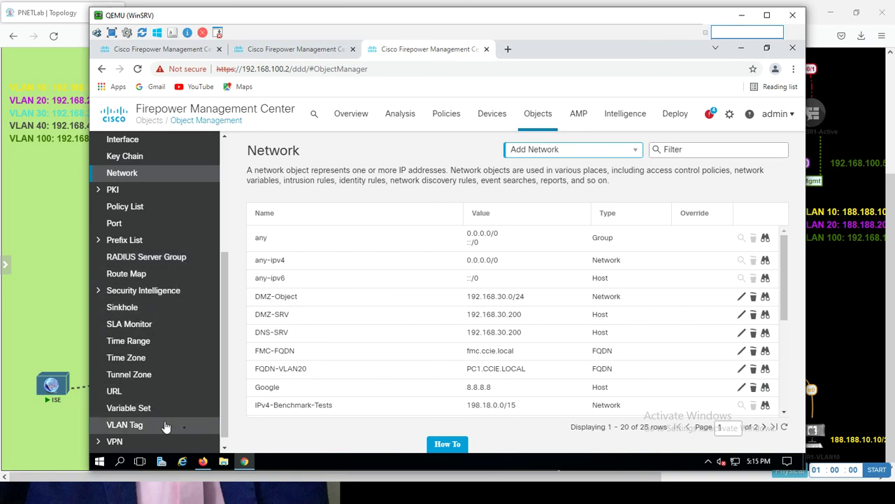
pyautogui.scroll(1, 228, 397)
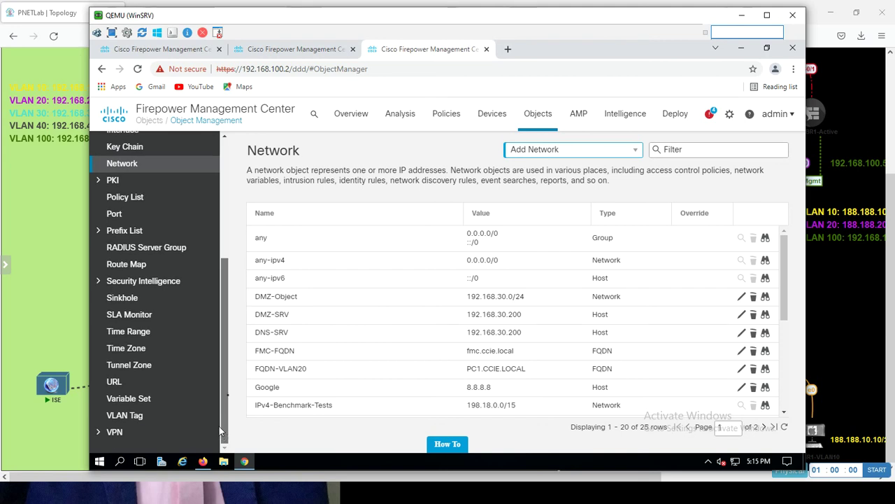
pyautogui.moveTo(219, 426); pyautogui.dragTo(221, 222)
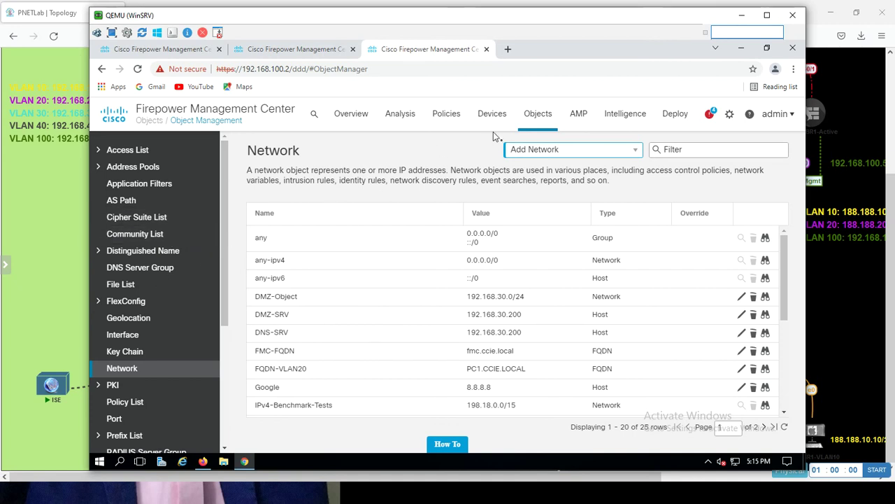
pyautogui.click(275, 55)
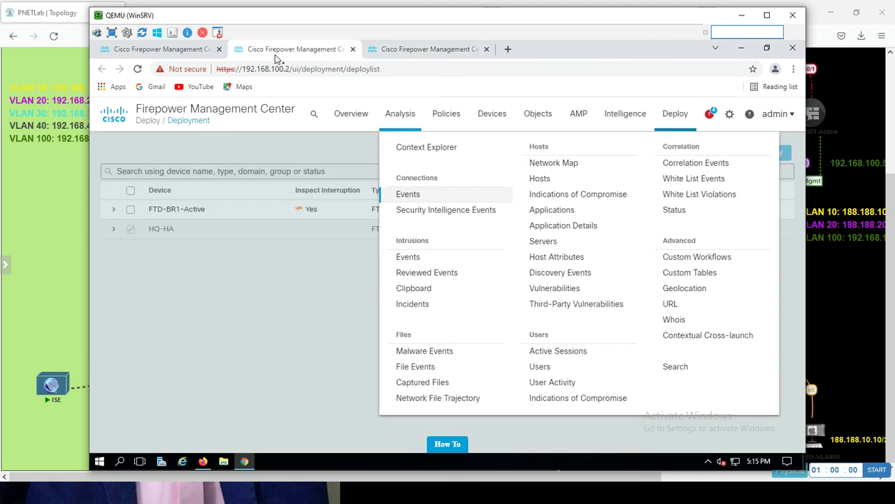
pyautogui.click(188, 50)
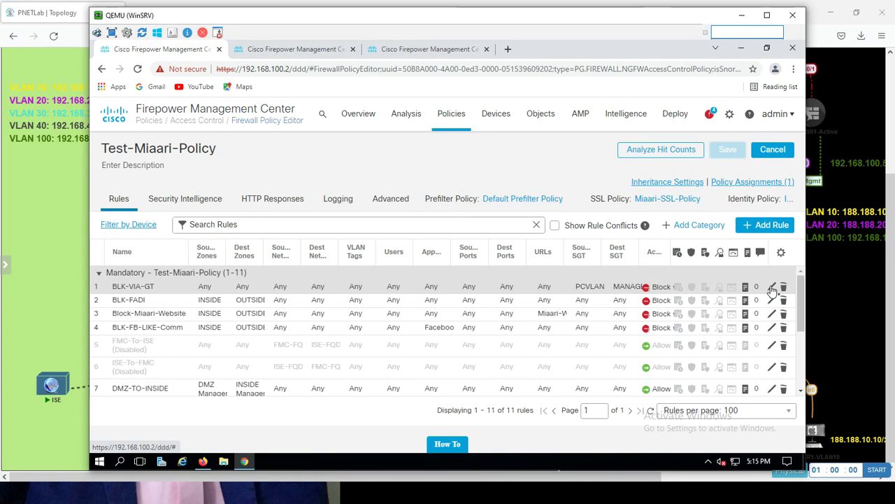
pyautogui.click(772, 287)
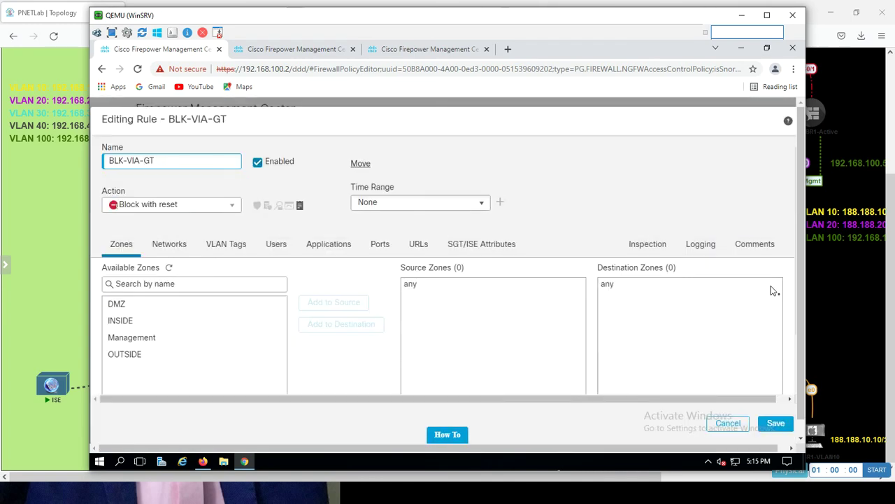
pyautogui.click(486, 250)
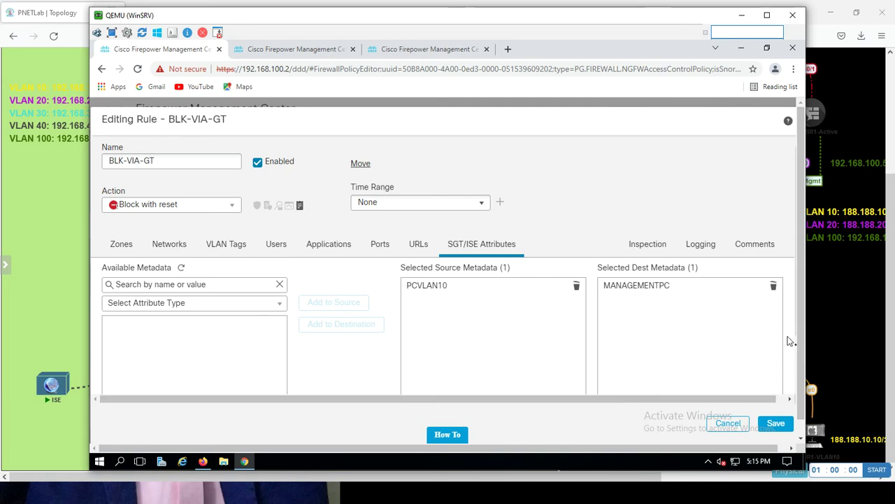
pyautogui.scroll(-2, 791, 341)
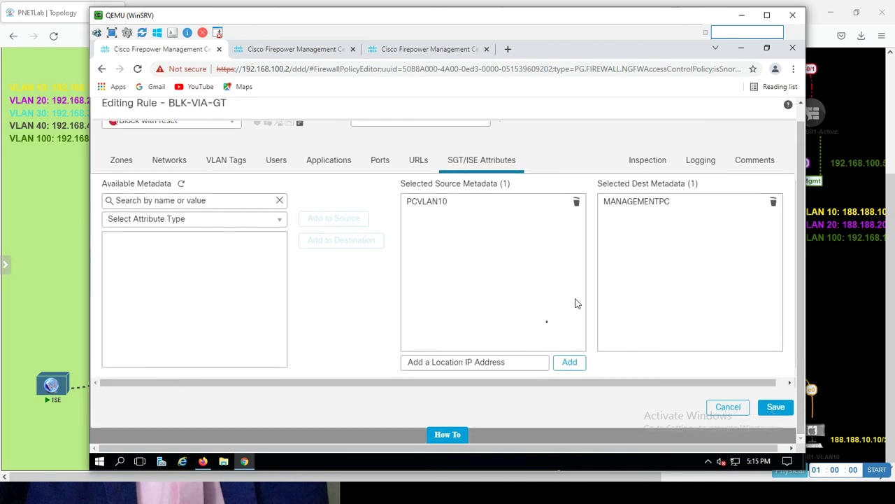
pyautogui.click(476, 361)
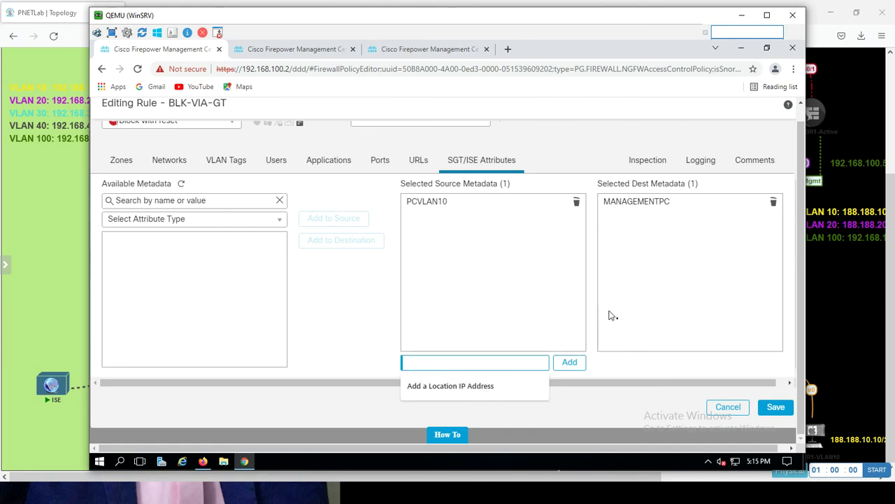
pyautogui.click(354, 288)
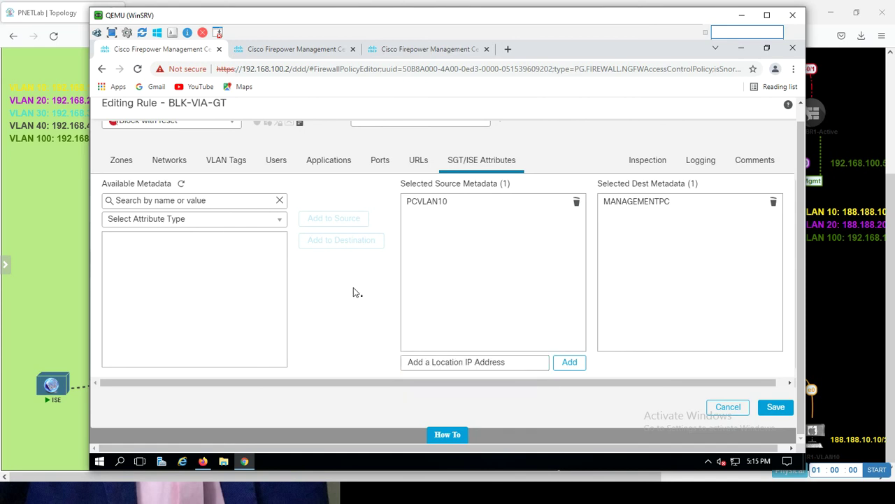
pyautogui.click(422, 51)
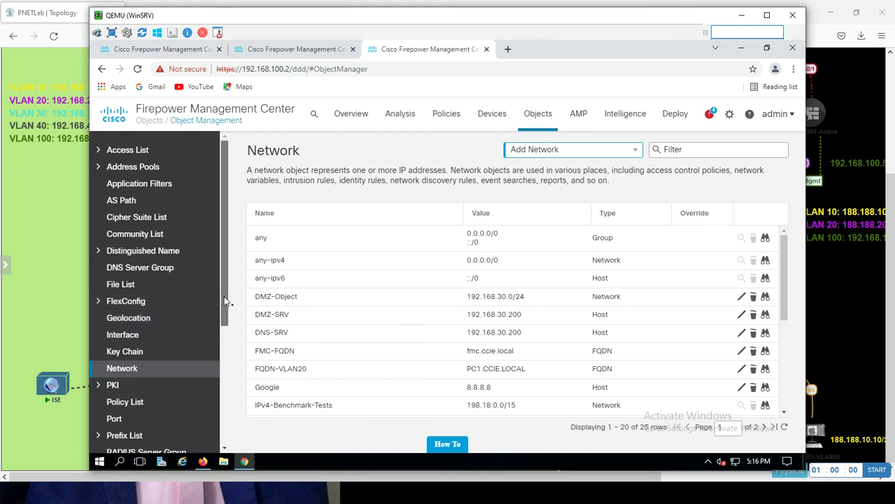
# - Return to the Deployment page tab listing FTD-BR1-Active and HQ-HA
pyautogui.moveTo(224, 296); pyautogui.dragTo(217, 342)
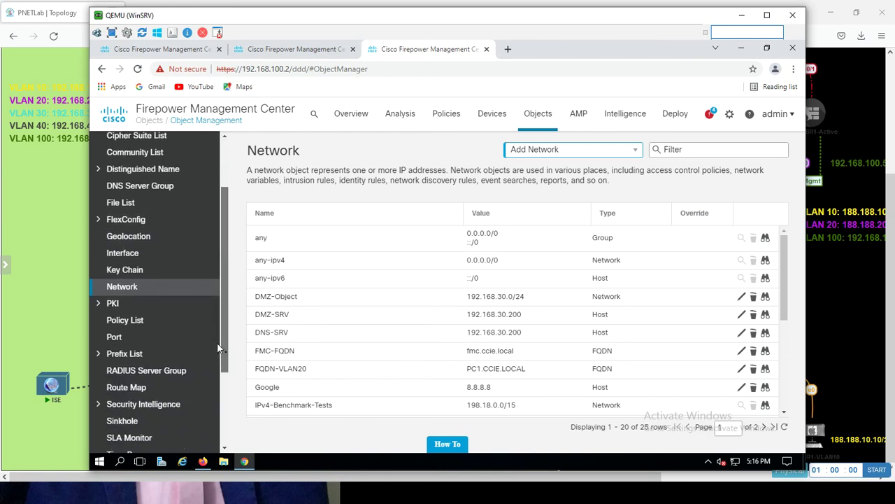
pyautogui.moveTo(217, 342); pyautogui.dragTo(219, 217)
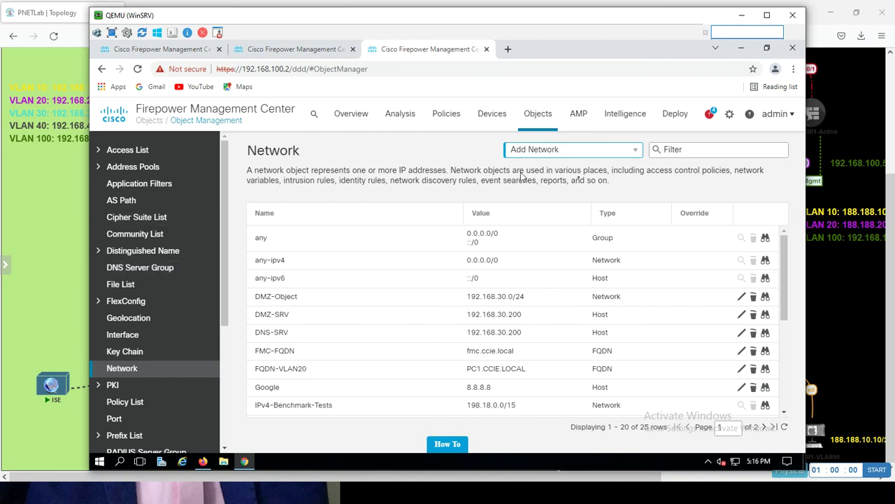
pyautogui.click(293, 50)
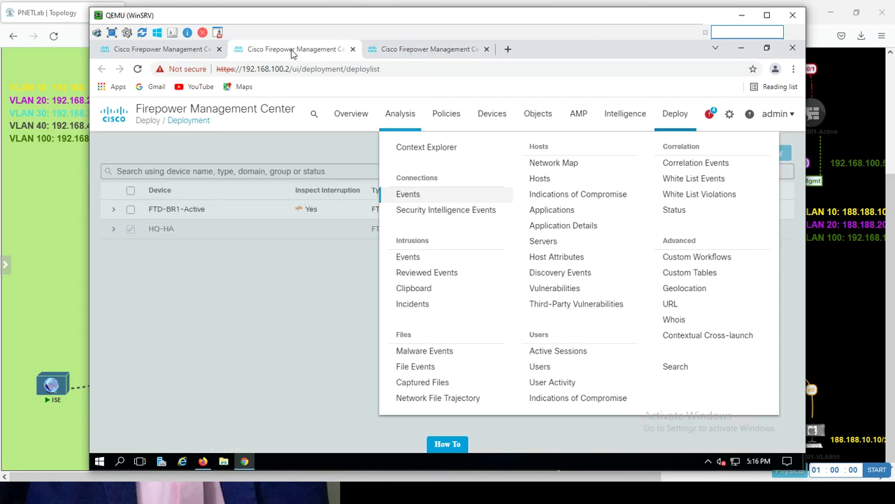